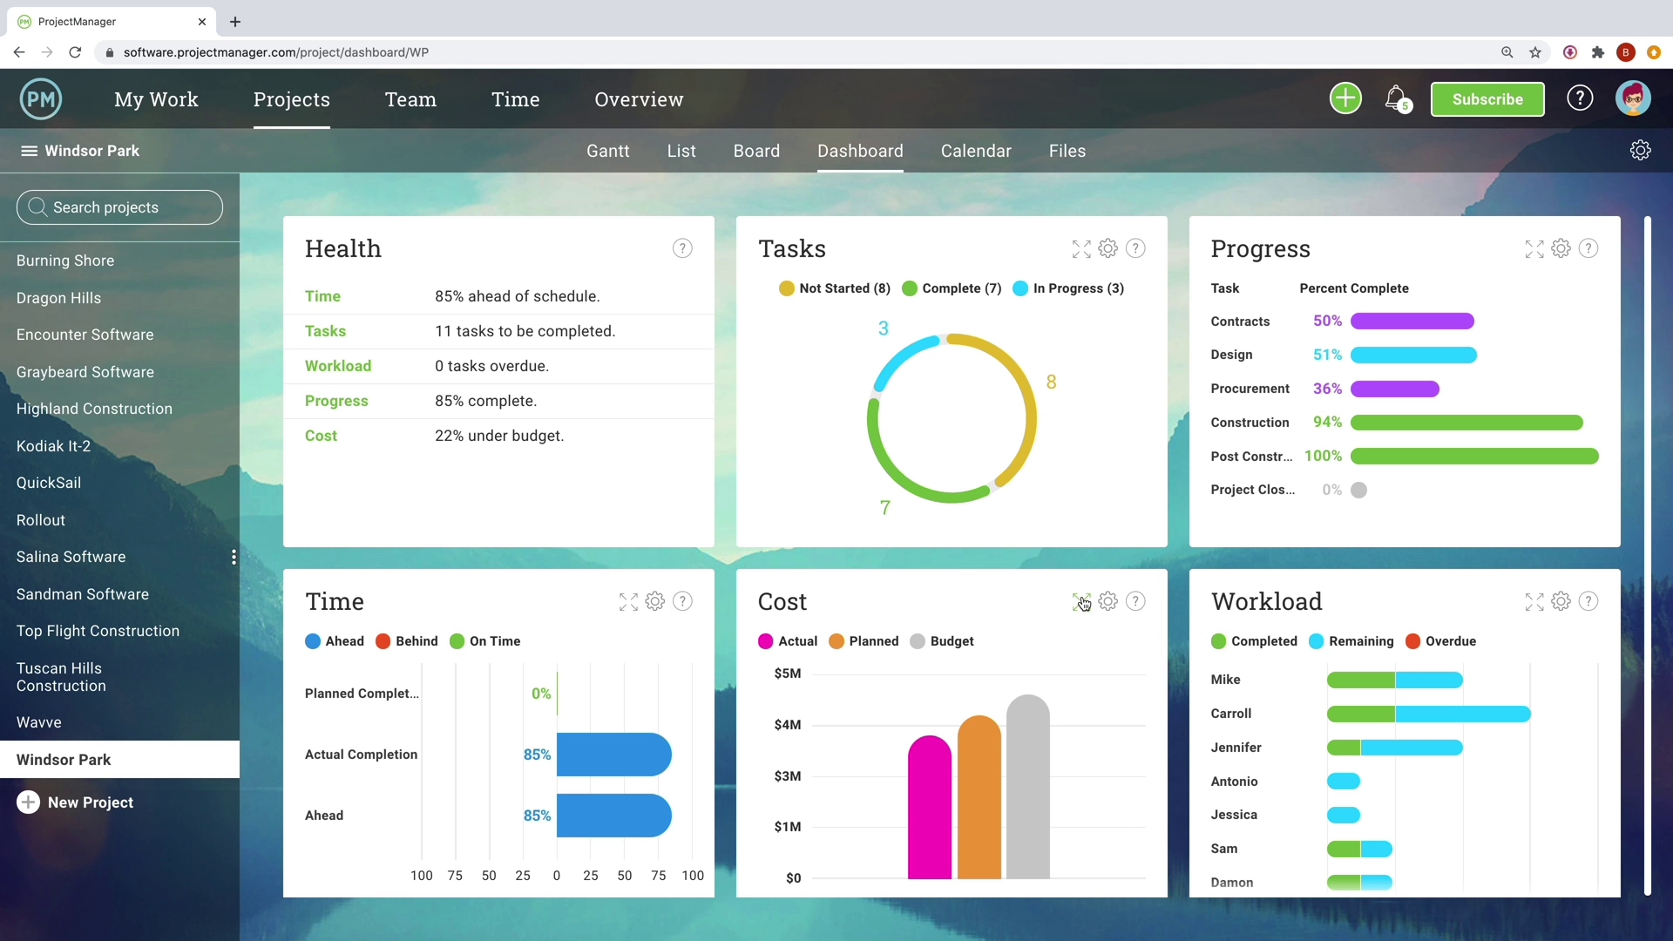
Step: Enlarge the Cost chart, sort tasks highest priority first, and complete the Prep/Pre-construction subtask at 100%
{"action": "left_click", "coordinate": [1081, 603]}
{"action": "mouse_move", "coordinate": [1050, 607]}
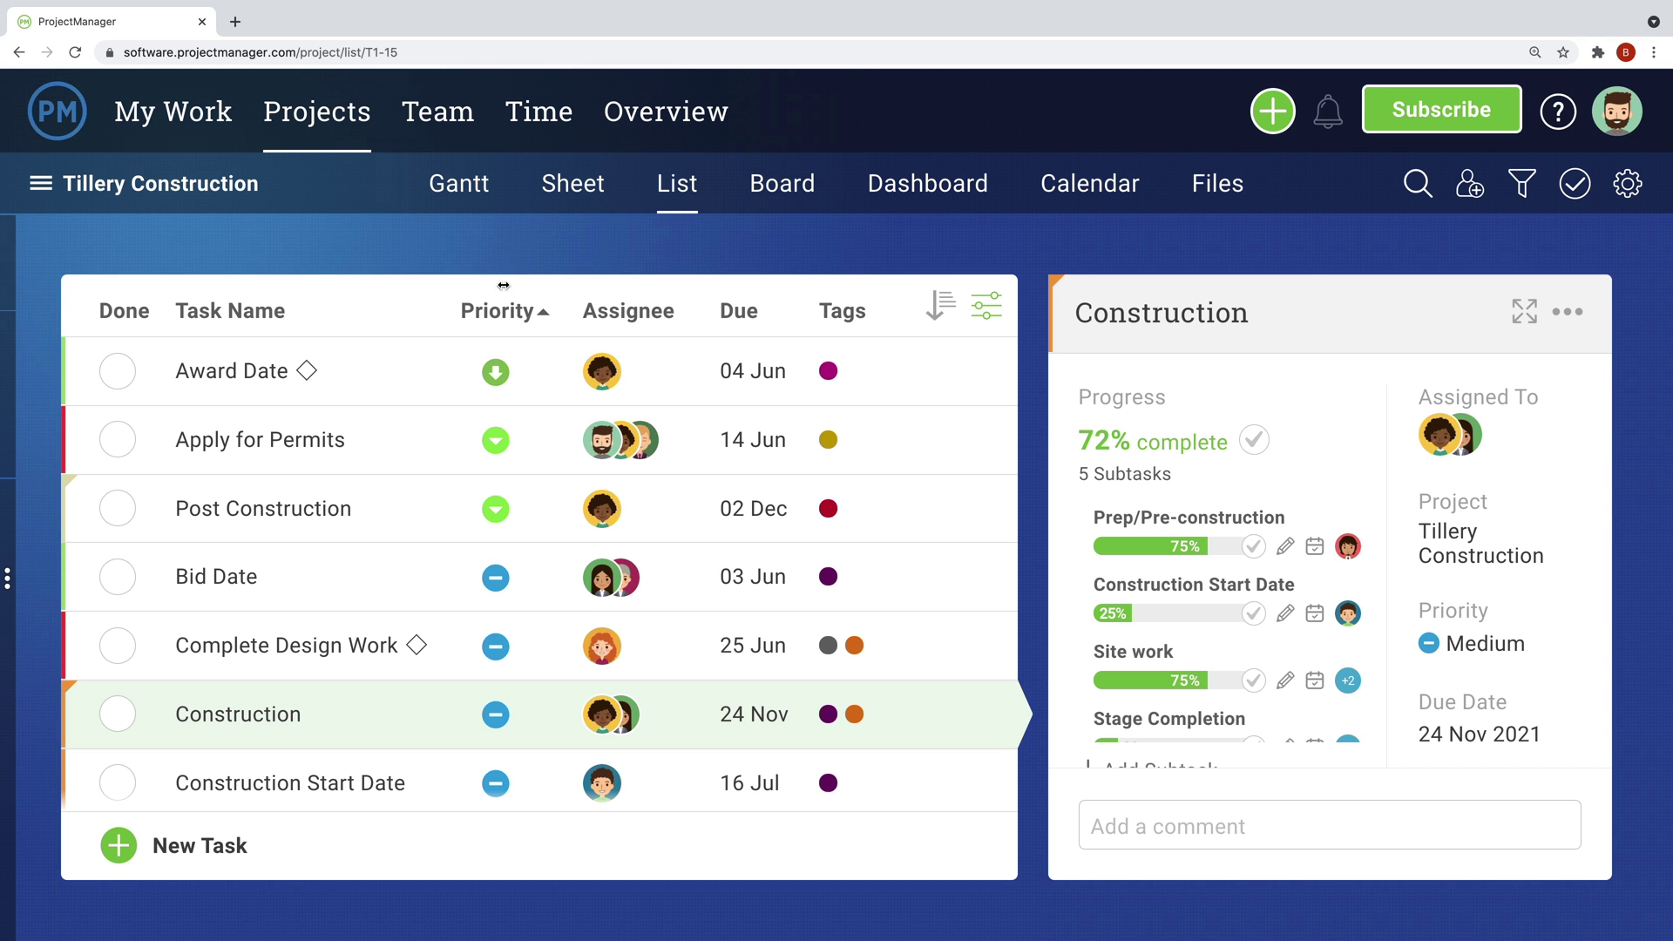
{"action": "left_click", "coordinate": [498, 314]}
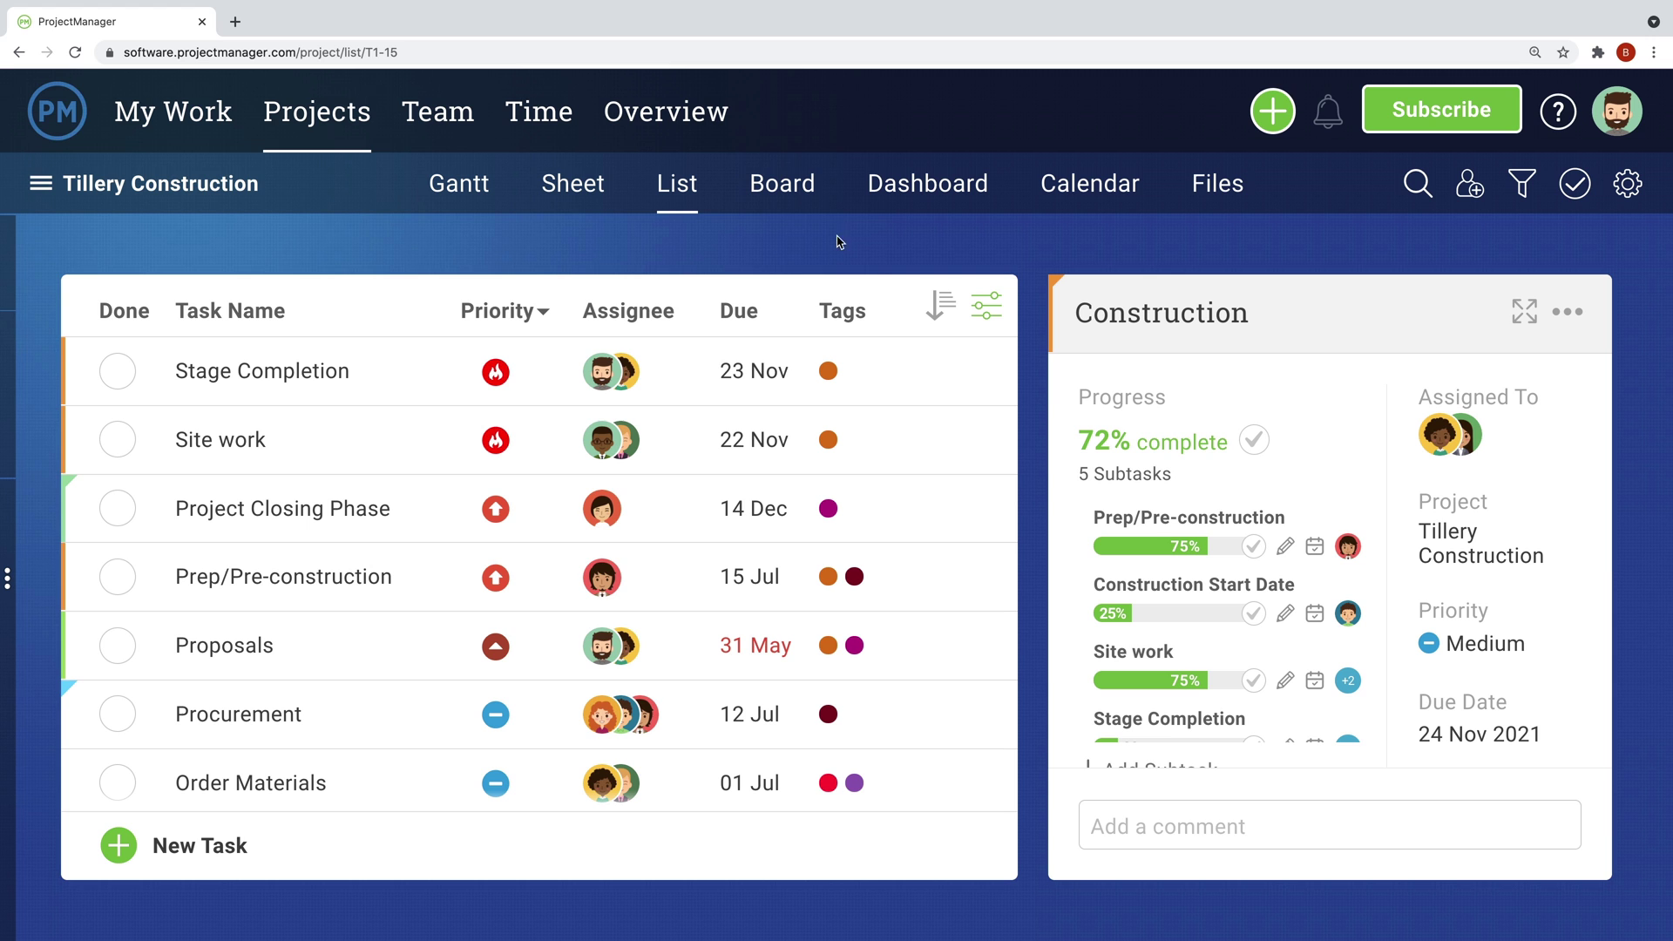
{"action": "left_click", "coordinate": [1254, 546]}
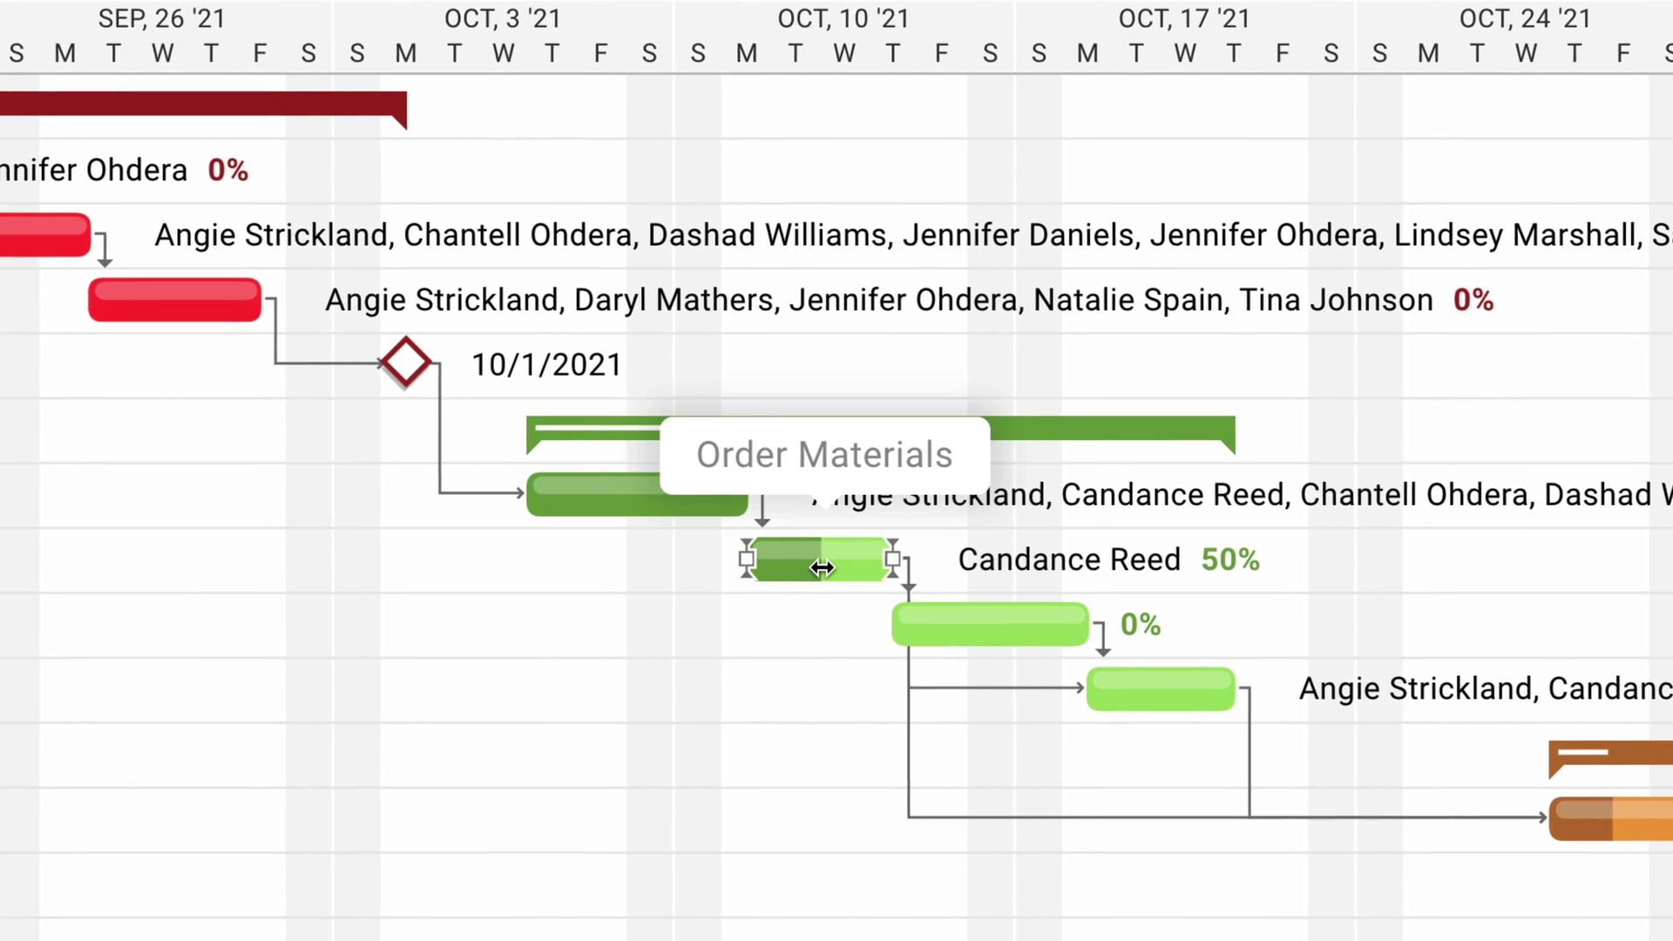
{"action": "left_click_drag", "start_coordinate": [823, 567], "coordinate": [877, 558]}
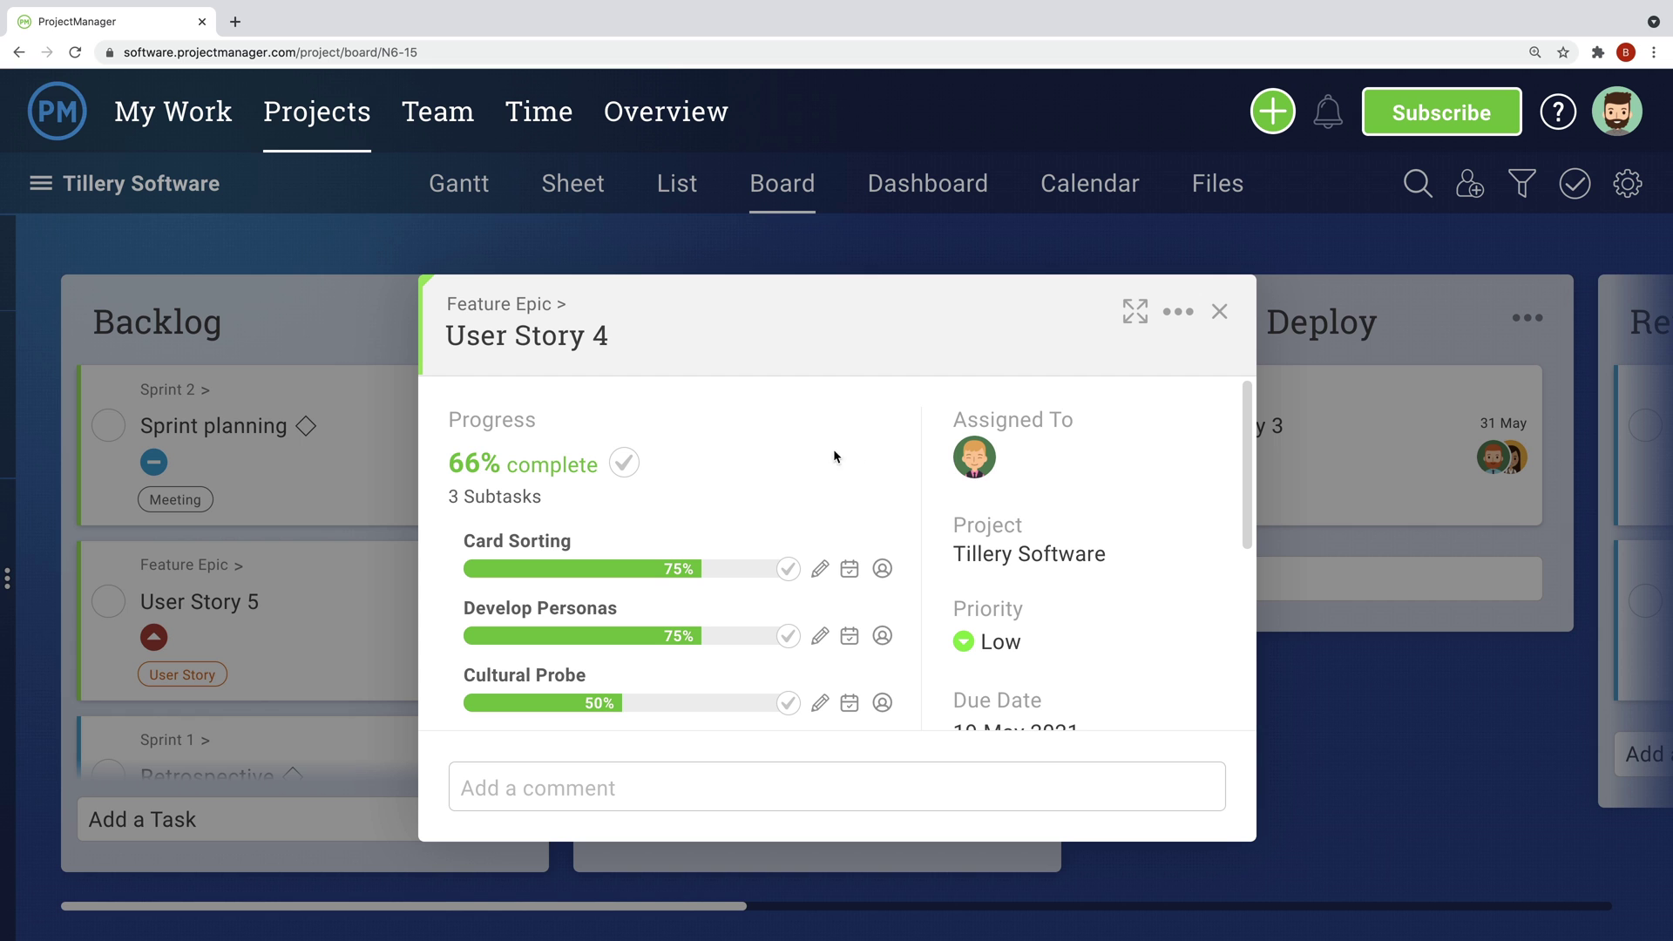
Step: Complete User Story 4, move it to Ready to Deploy, and file PLATO under Marketing Projects
{"action": "left_click", "coordinate": [624, 462]}
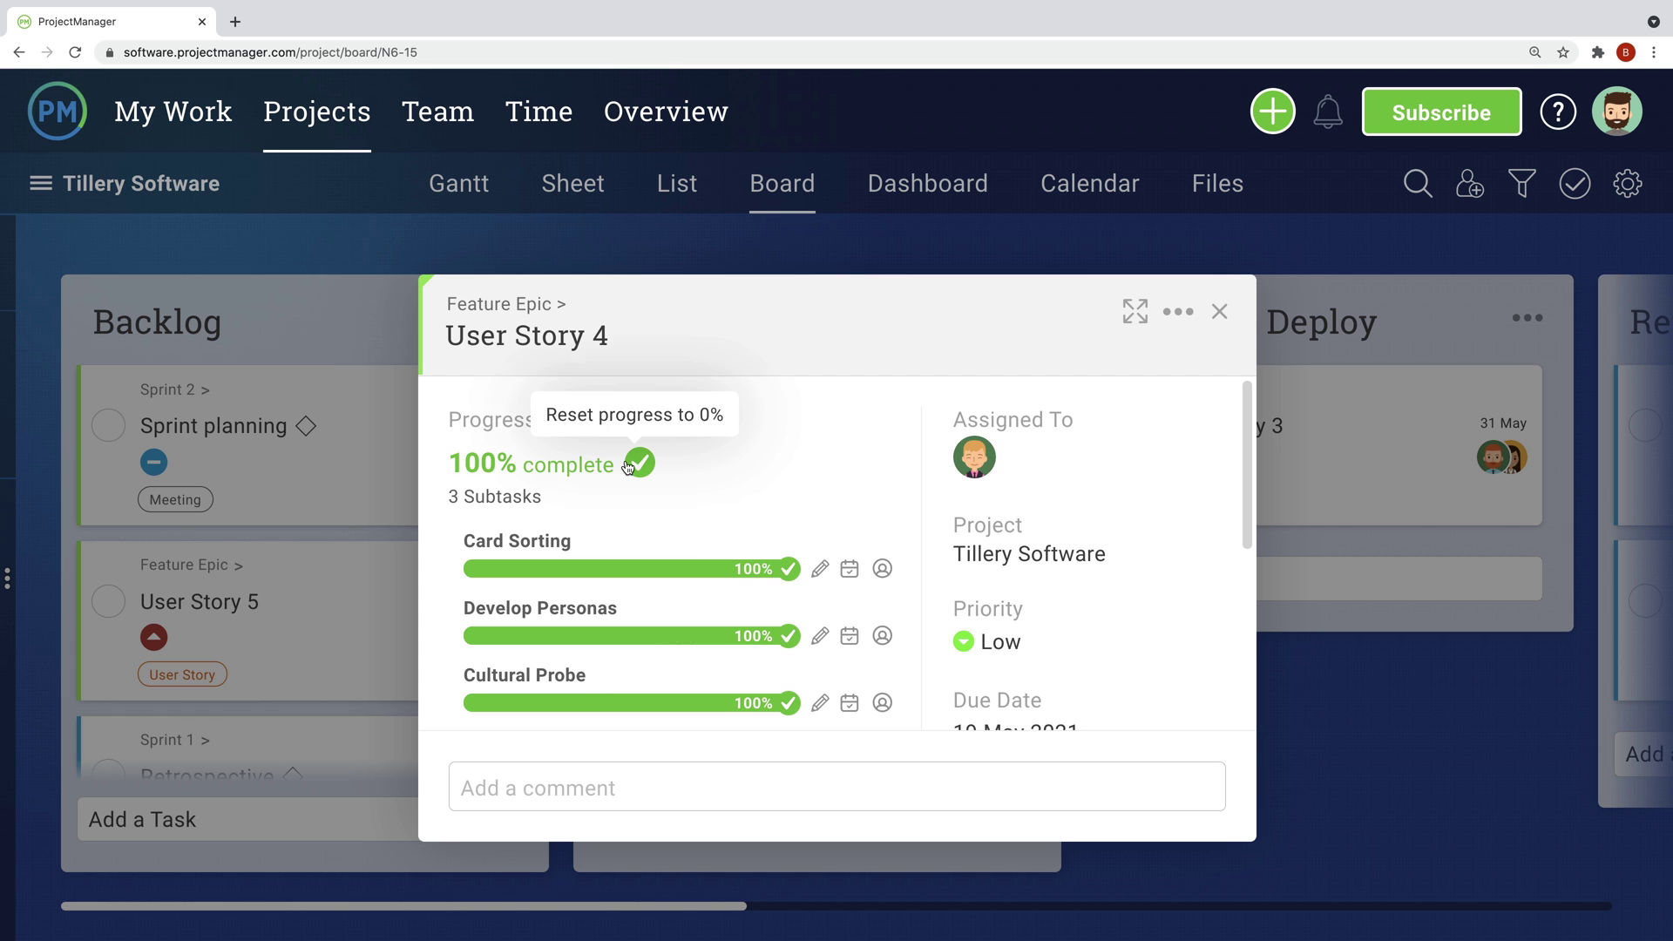
{"action": "left_click", "coordinate": [728, 256]}
{"action": "left_click_drag", "start_coordinate": [845, 411], "coordinate": [1281, 397]}
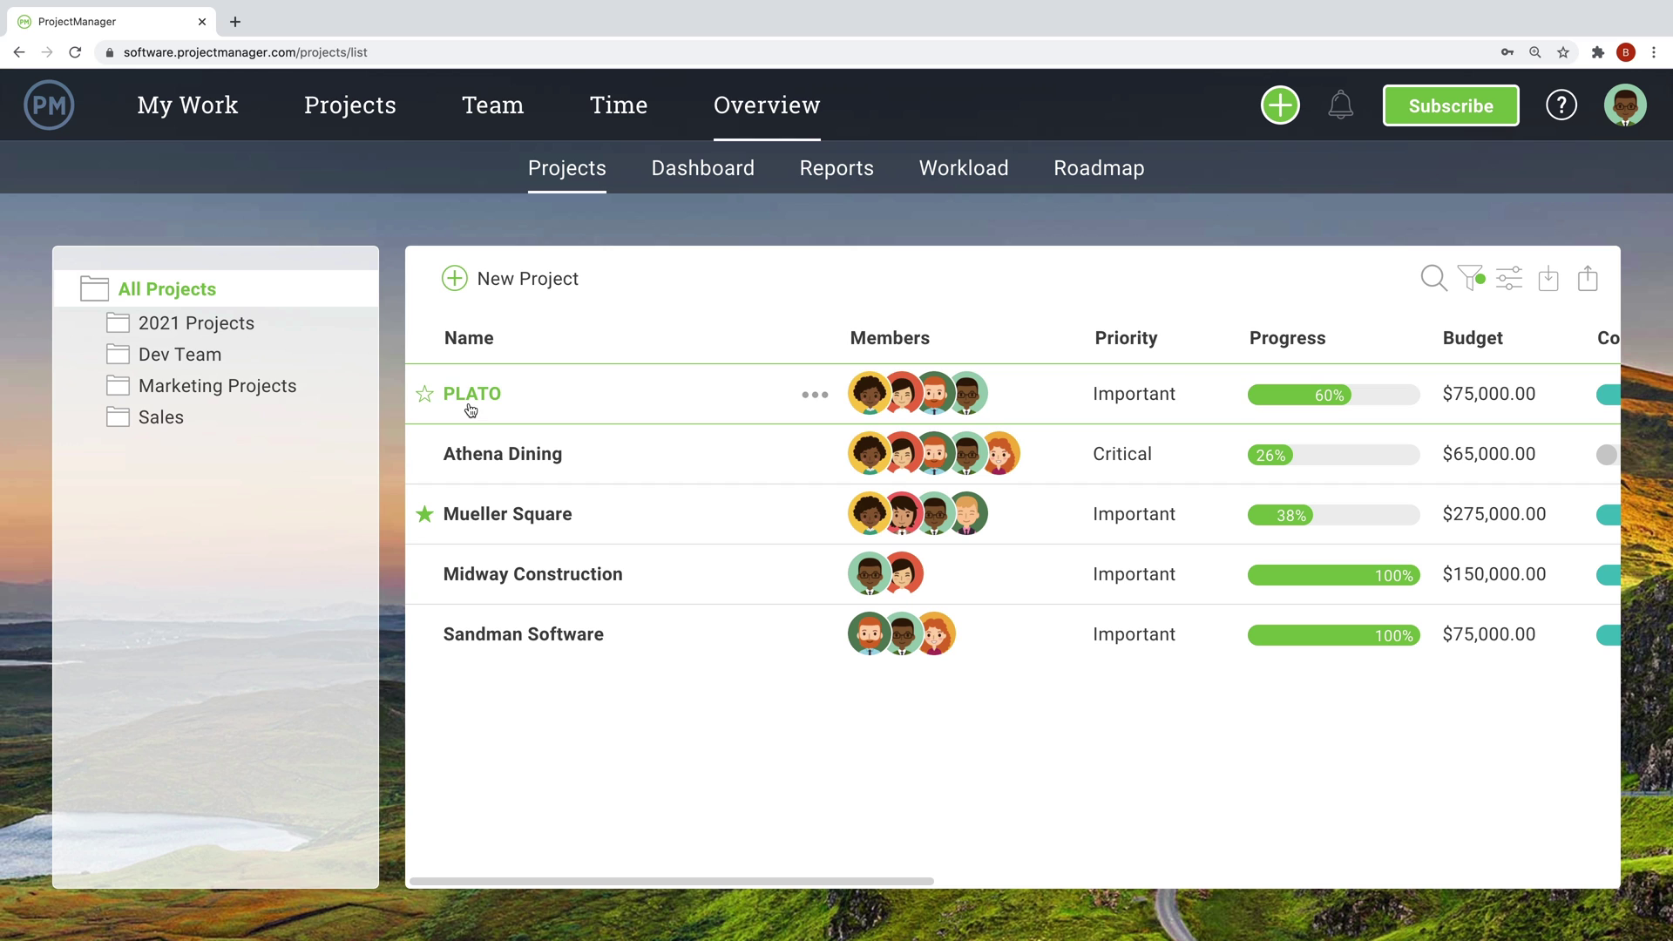
{"action": "left_click_drag", "start_coordinate": [470, 410], "coordinate": [279, 403]}
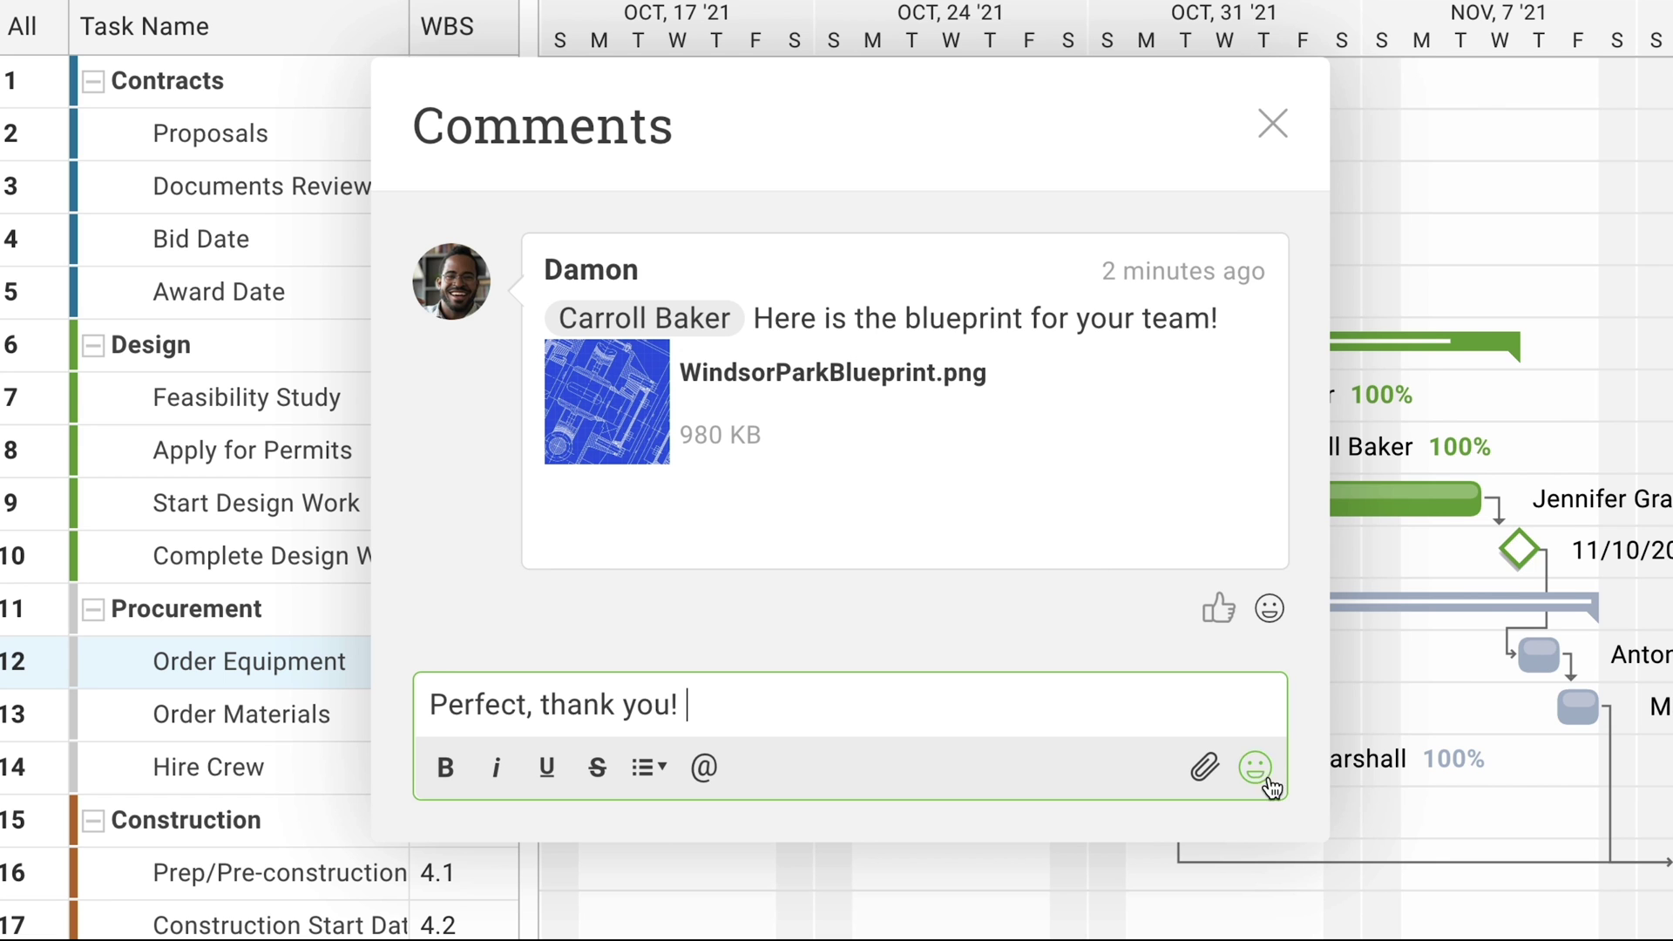
Step: Post a comment with a clapping emoji
{"action": "left_click", "coordinate": [1255, 766]}
{"action": "left_click", "coordinate": [989, 118]}
{"action": "key", "text": "Return"}
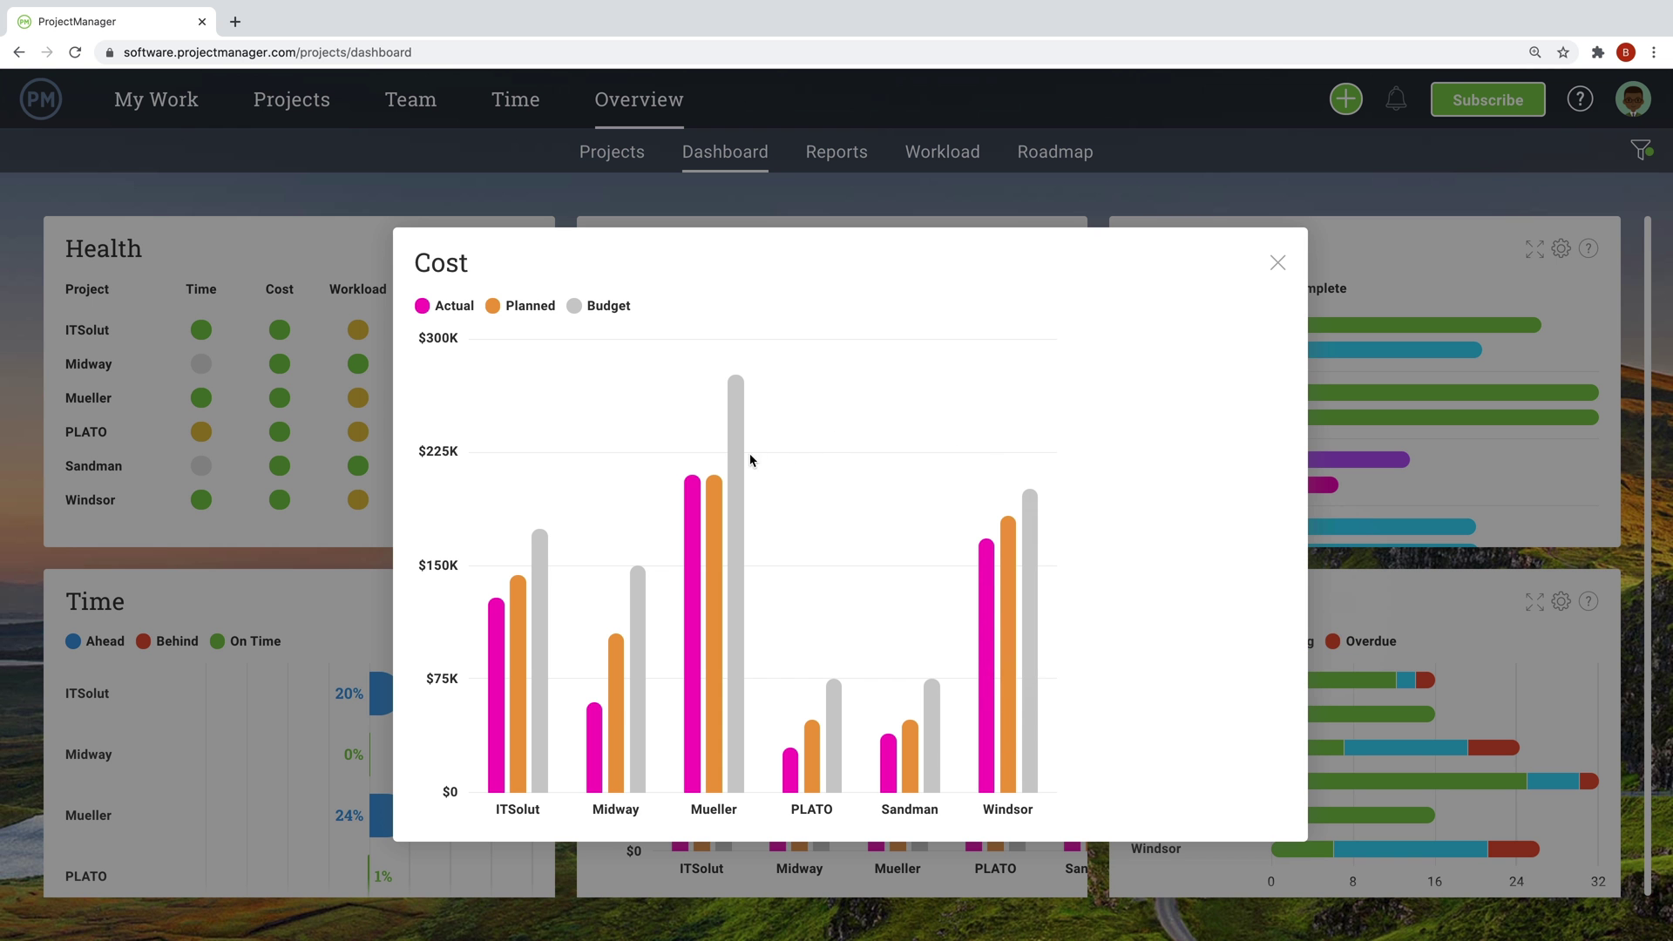
{"action": "mouse_move", "coordinate": [741, 458]}
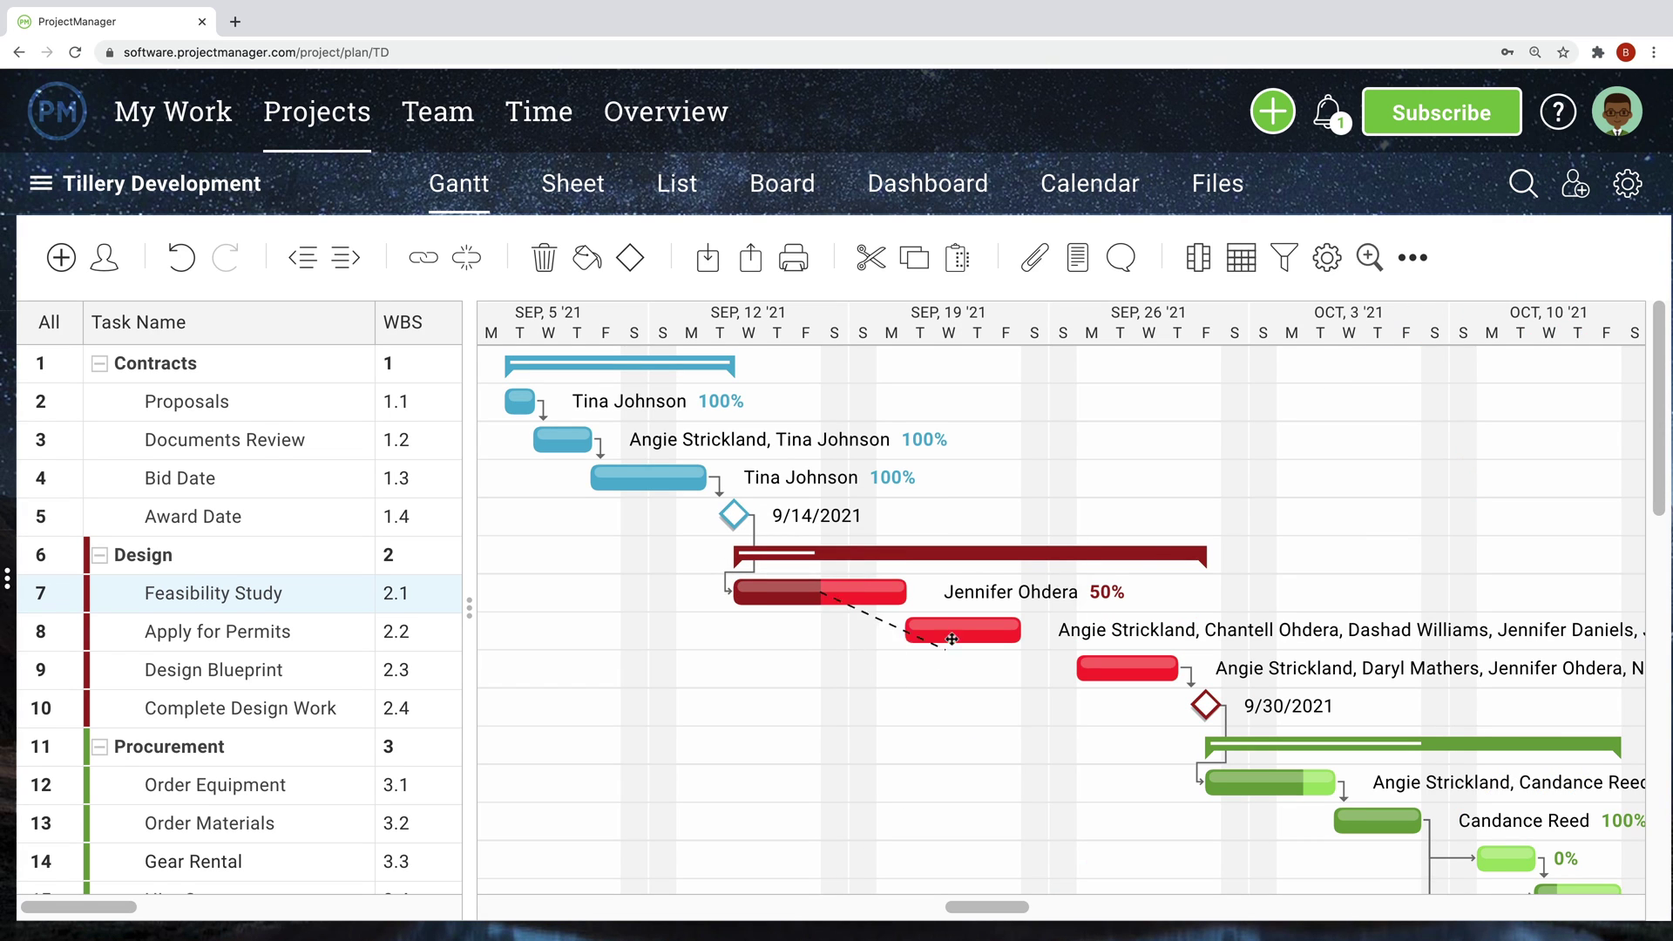
Step: Make Design Blueprint depend on Apply for Permits, drop the card in Ready to Deploy, and reverse the priority sort
{"action": "left_click_drag", "start_coordinate": [1020, 630], "coordinate": [1116, 668]}
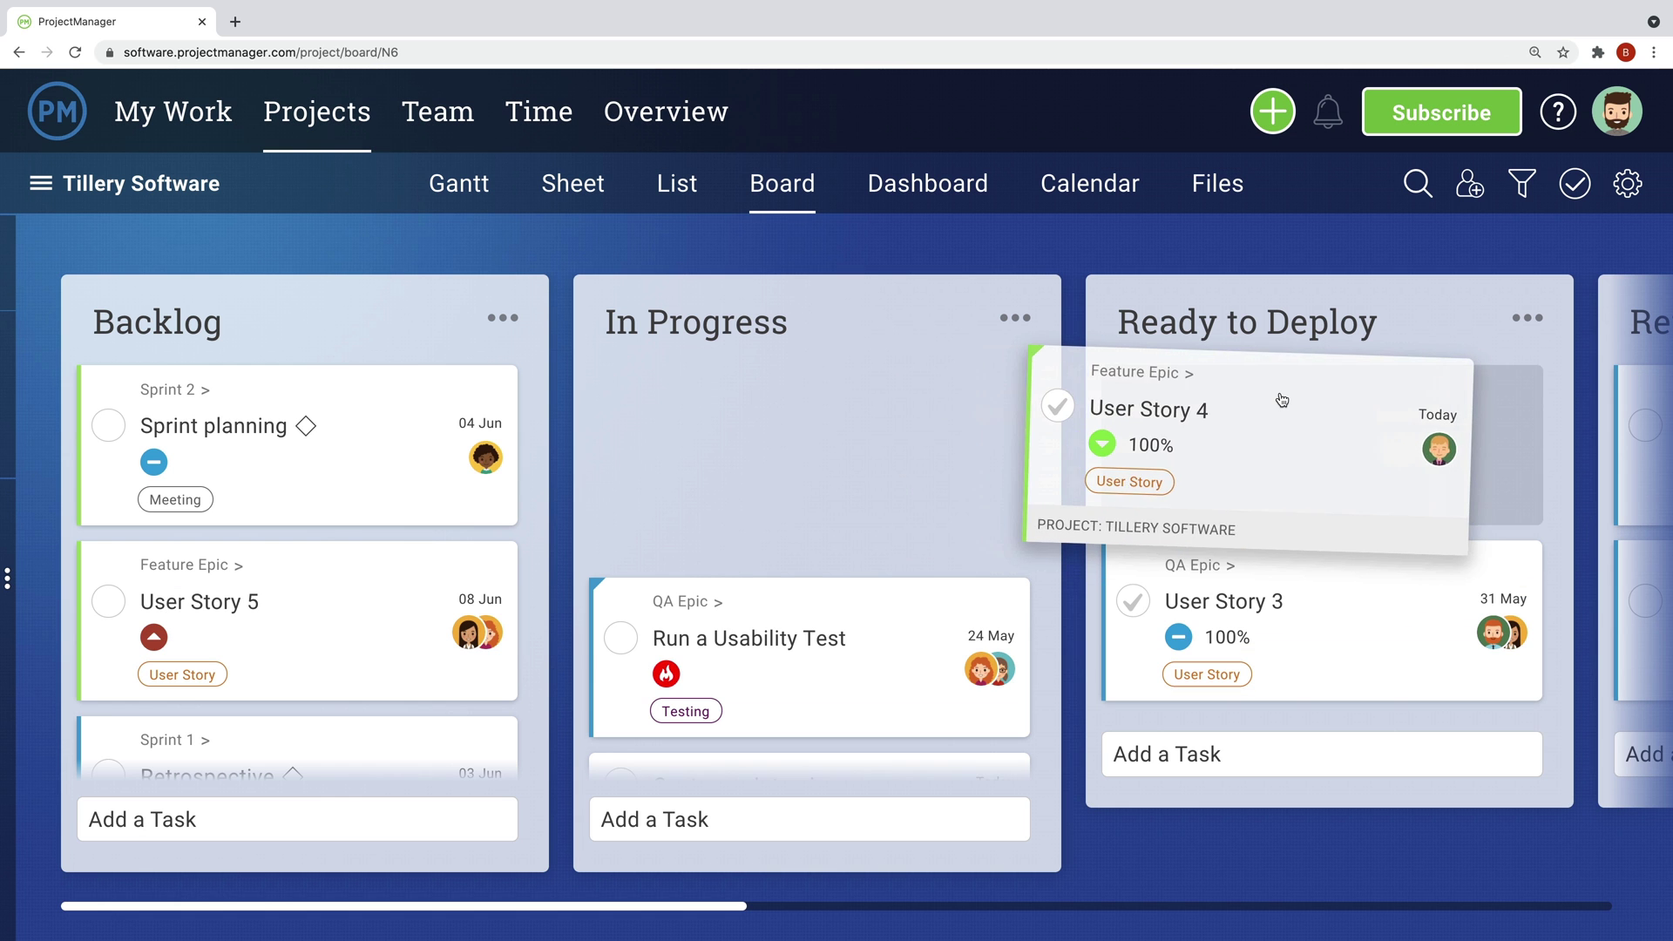
{"action": "left_click_drag", "start_coordinate": [1281, 400], "coordinate": [1281, 401]}
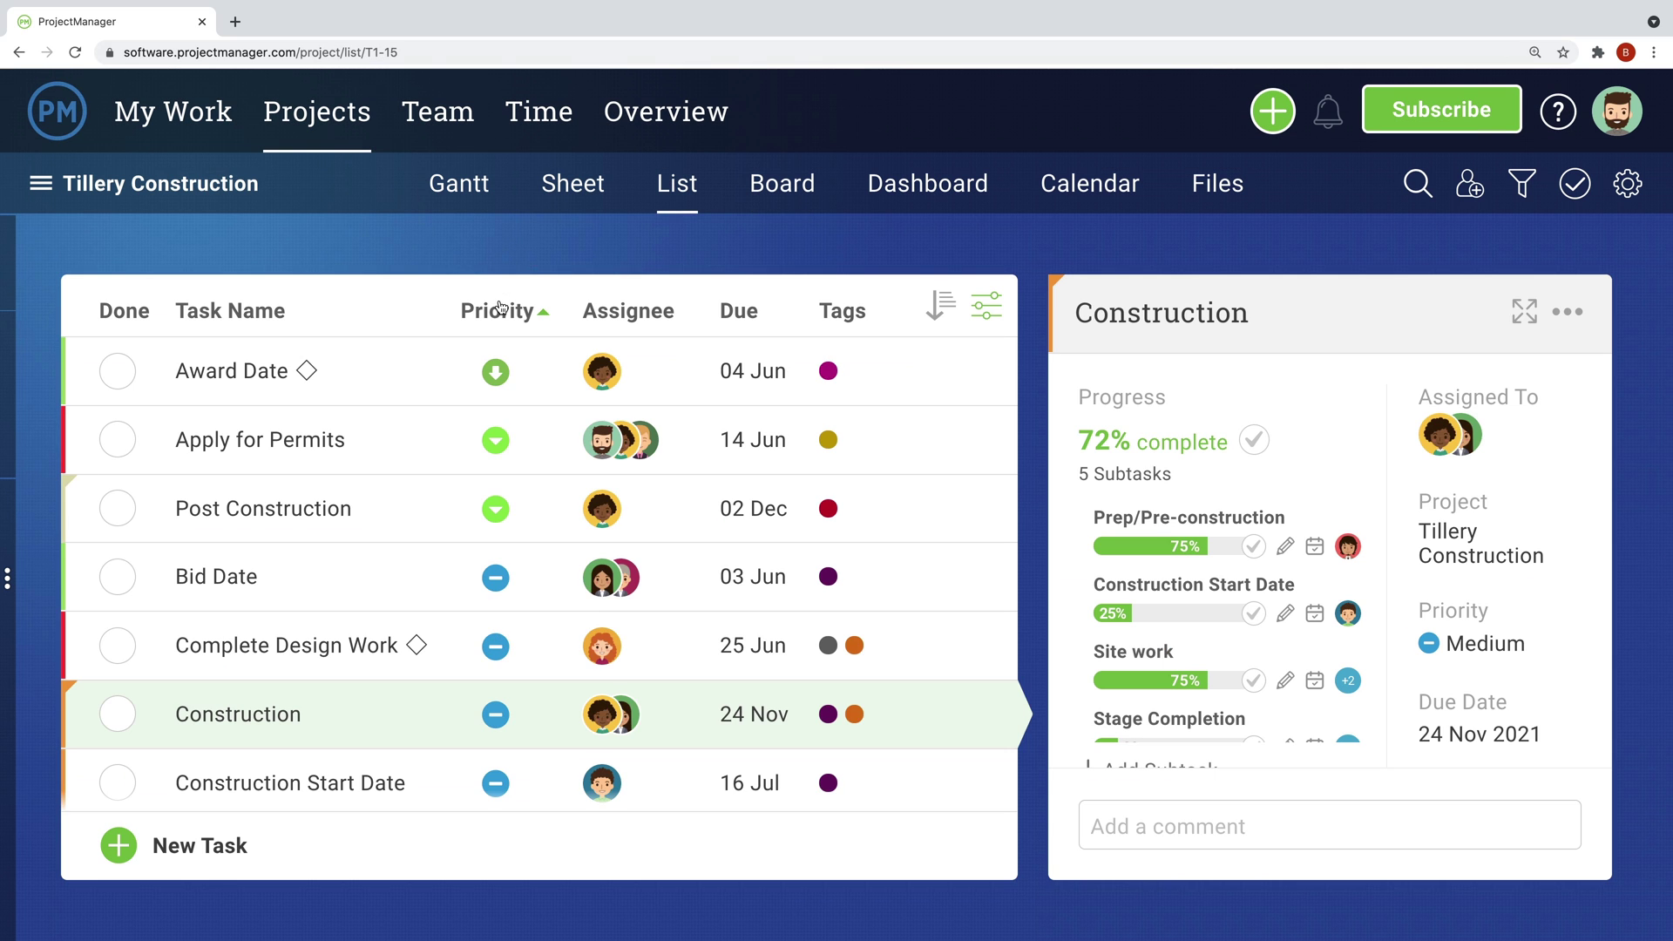
{"action": "left_click", "coordinate": [499, 310]}
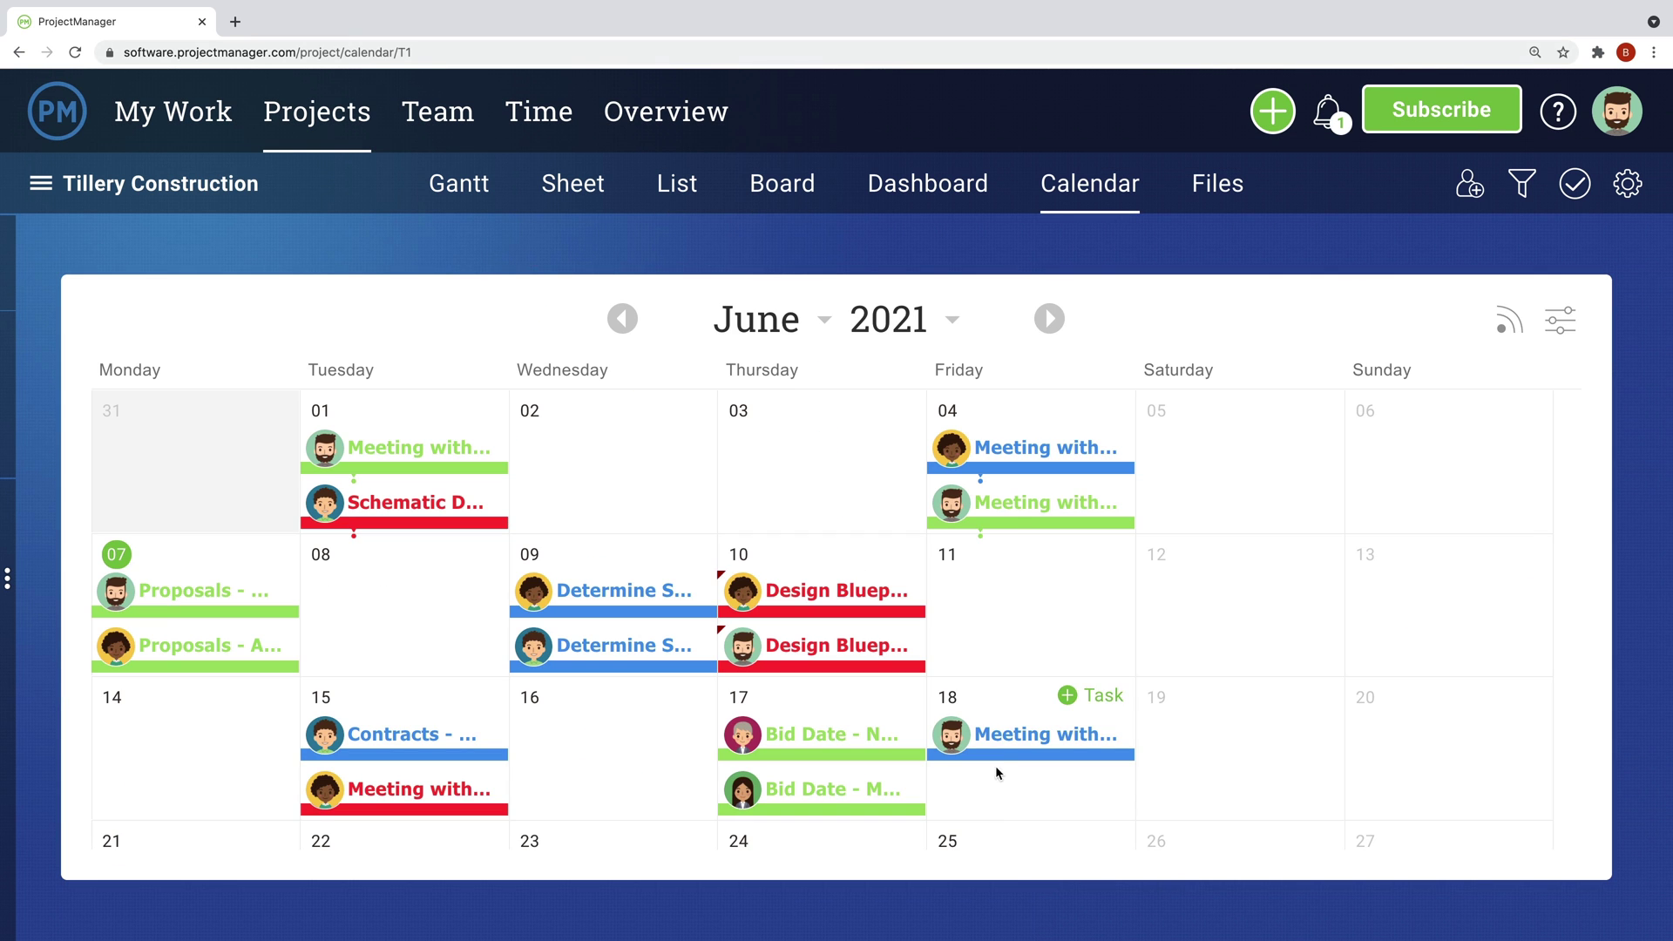
Step: Move the meeting from the 18th to the 11th and set Order Equipment and Order Materials to 100%
{"action": "left_click_drag", "start_coordinate": [997, 749], "coordinate": [993, 631]}
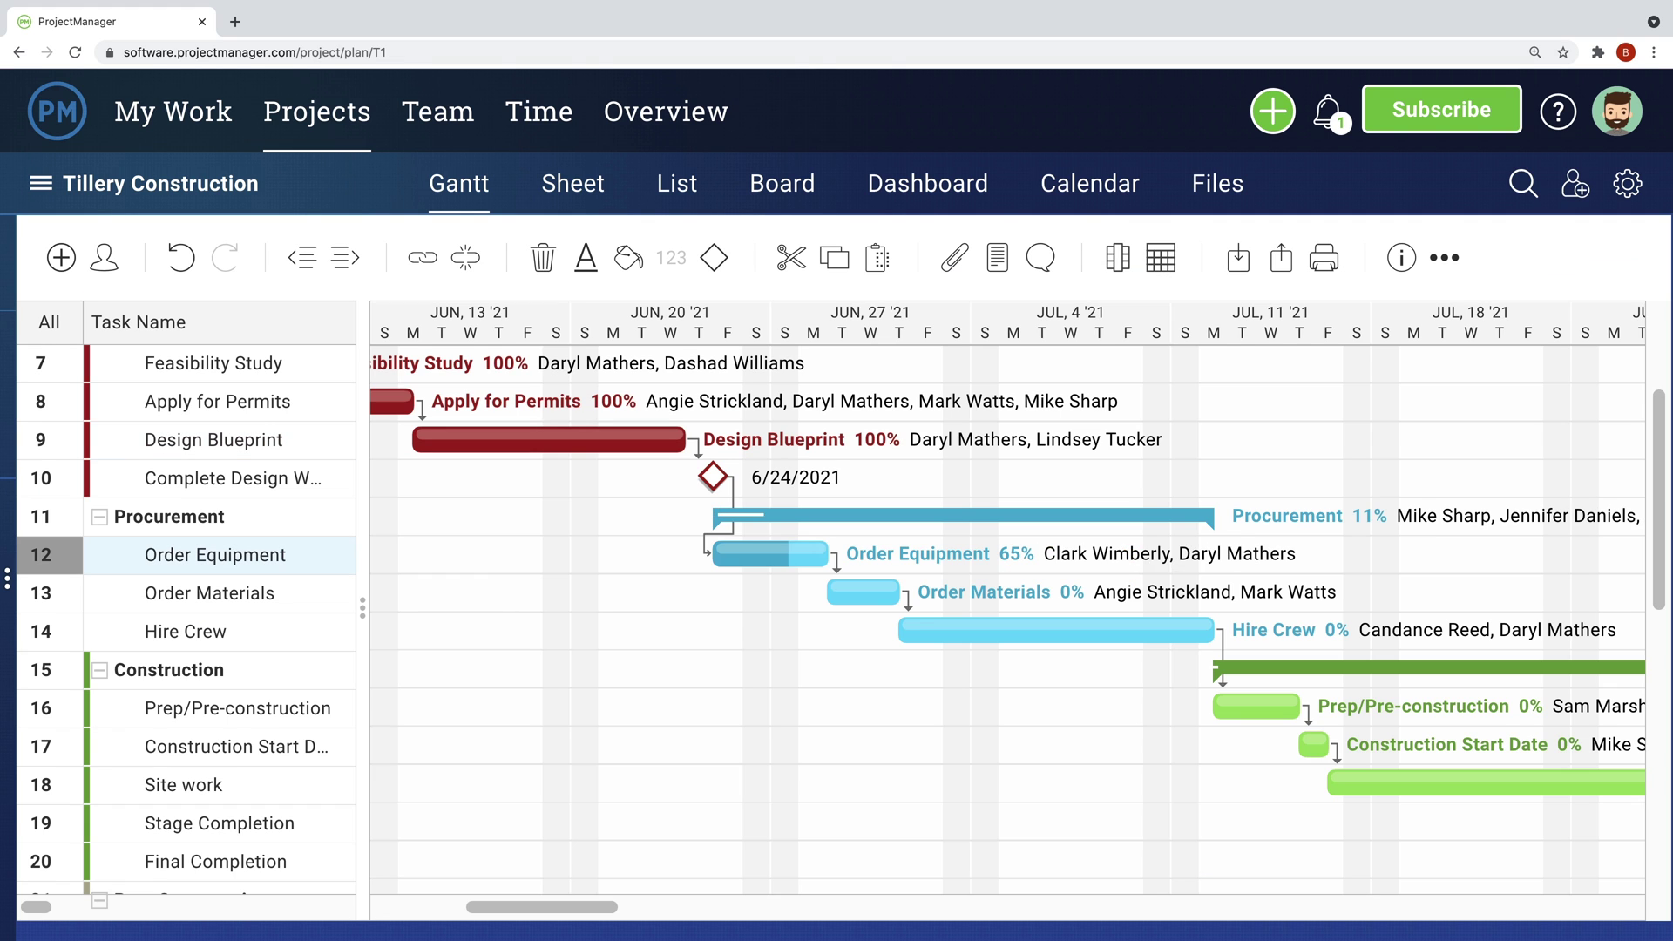
{"action": "left_click", "coordinate": [209, 593]}
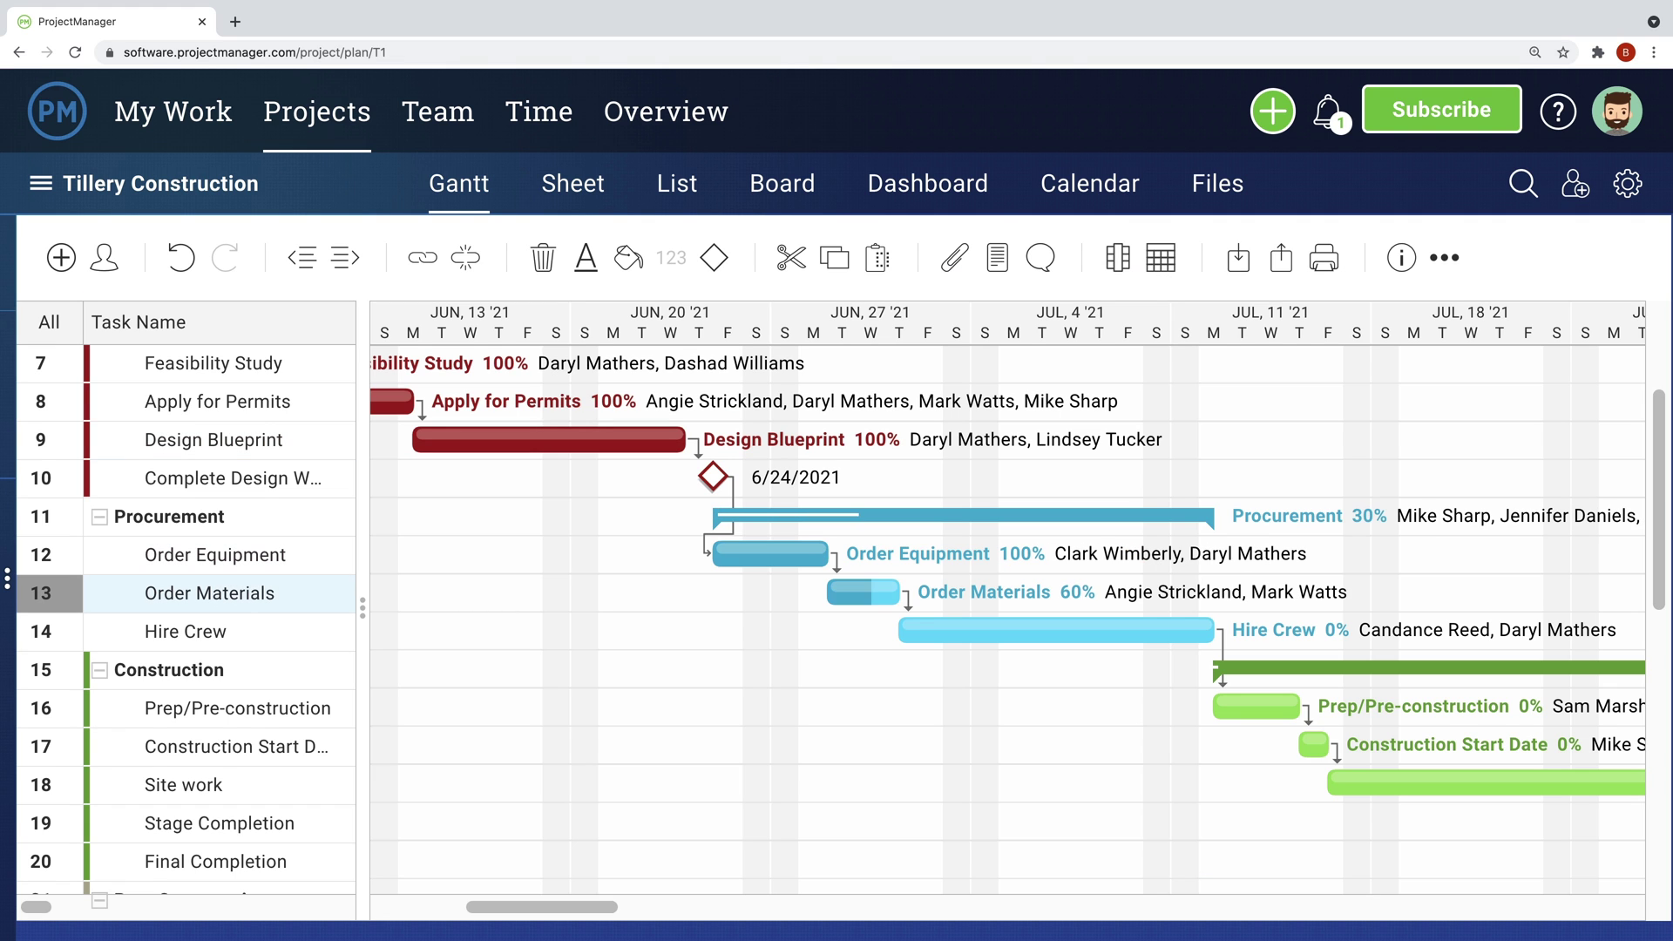
{"action": "left_click", "coordinate": [185, 631]}
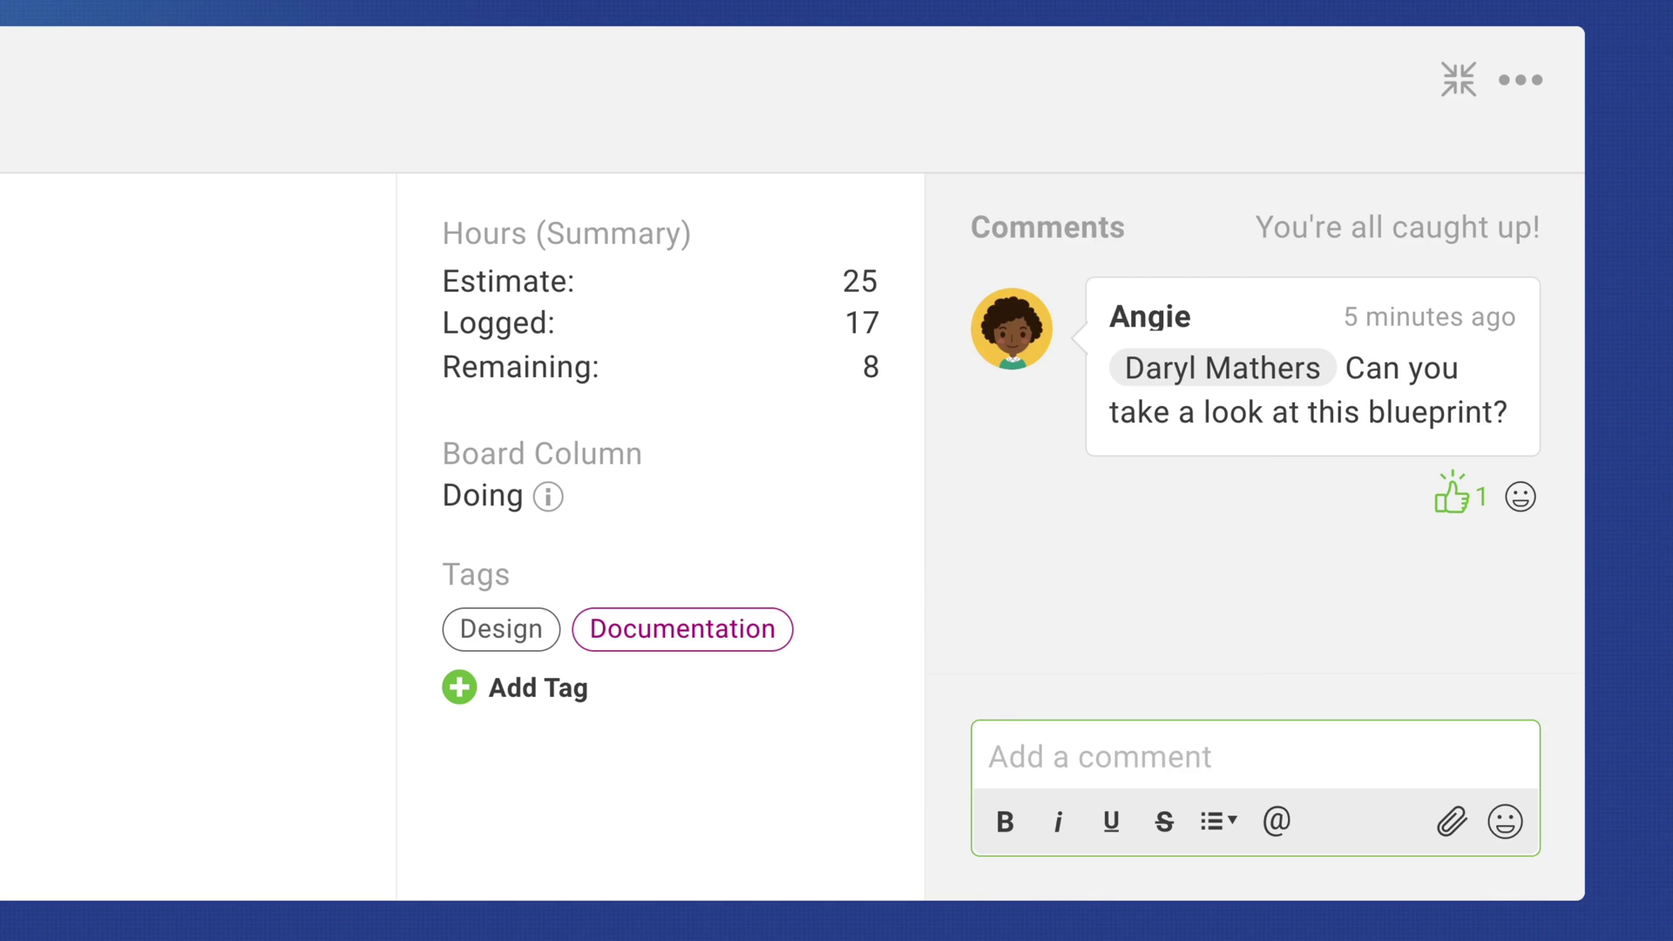
Step: Write a comment mentioning a teammate: 'This looks perfect!'
{"action": "type", "text": "@an"}
{"action": "key", "text": "Return"}
{"action": "type", "text": "This looks perfect!"}
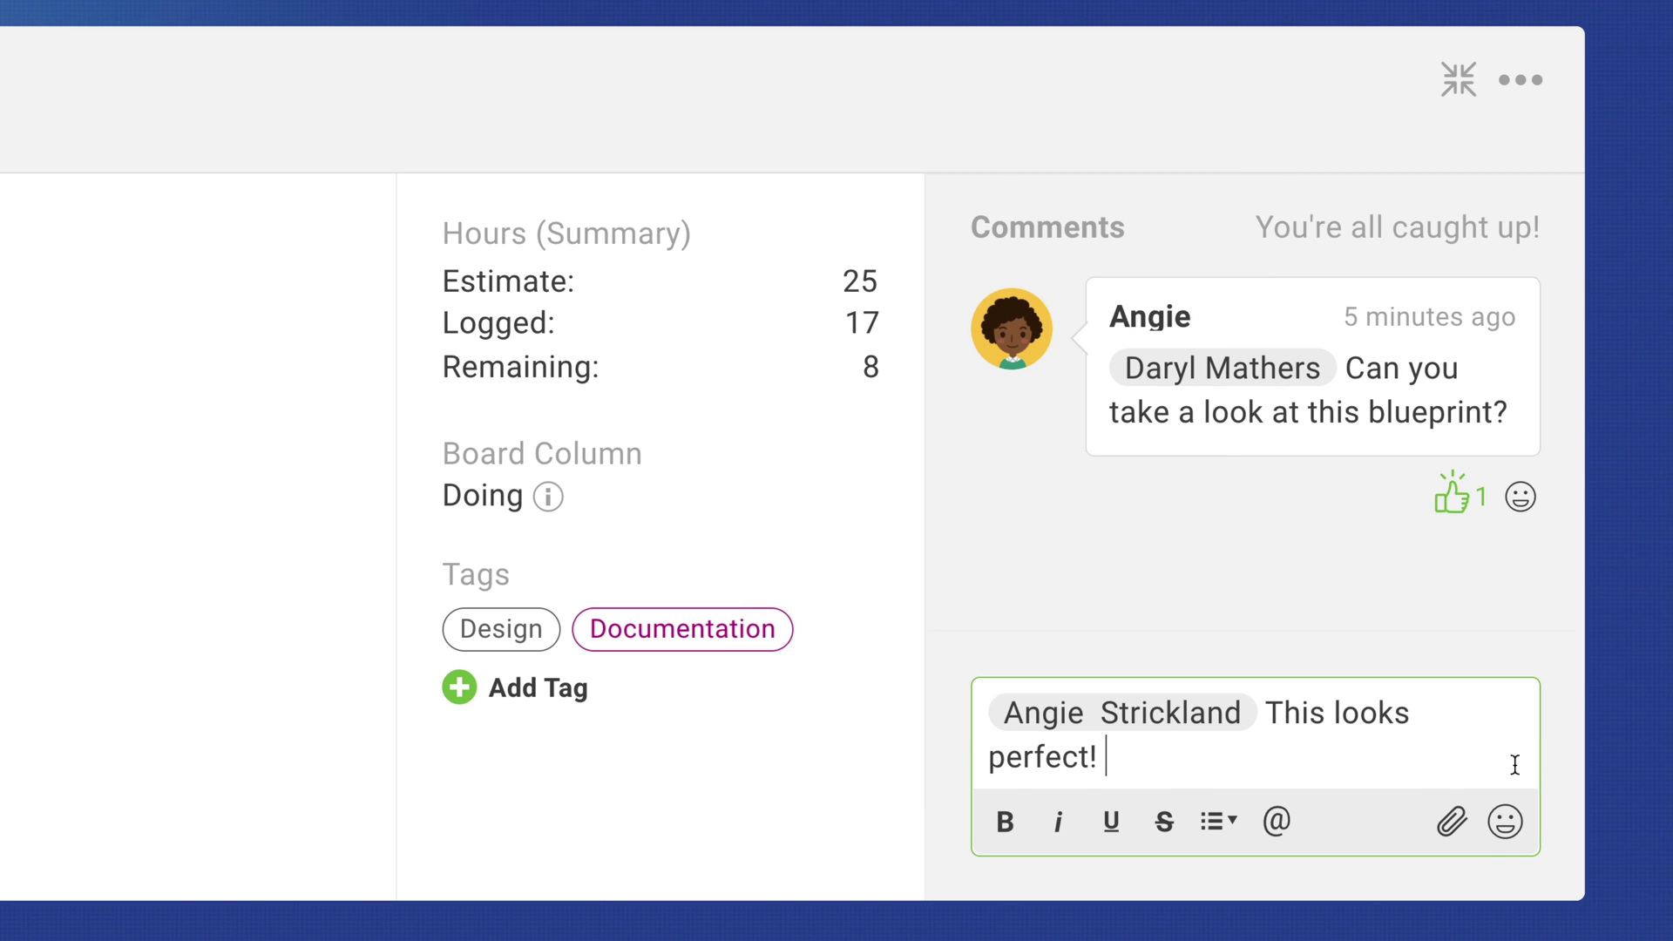
{"action": "left_click", "coordinate": [1505, 822]}
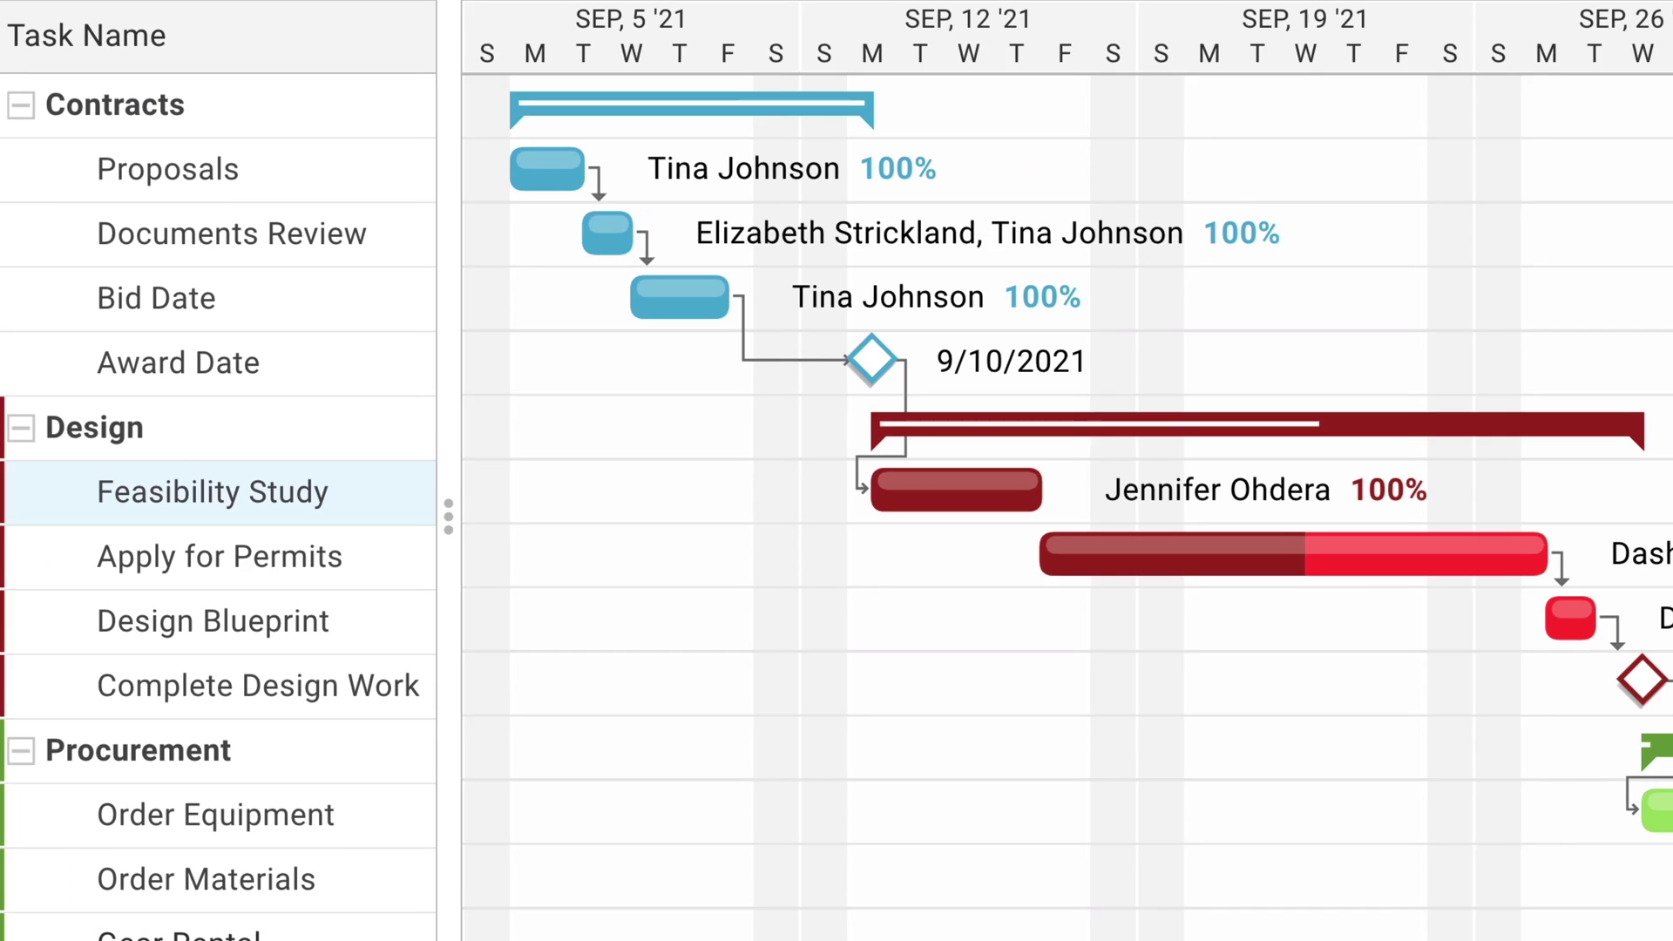
Step: Link Feasibility Study to Apply for Permits, then add a Blocked column holding User Story 3
{"action": "left_click_drag", "start_coordinate": [994, 496], "coordinate": [1111, 617]}
{"action": "left_click_drag", "start_coordinate": [962, 615], "coordinate": [1081, 552]}
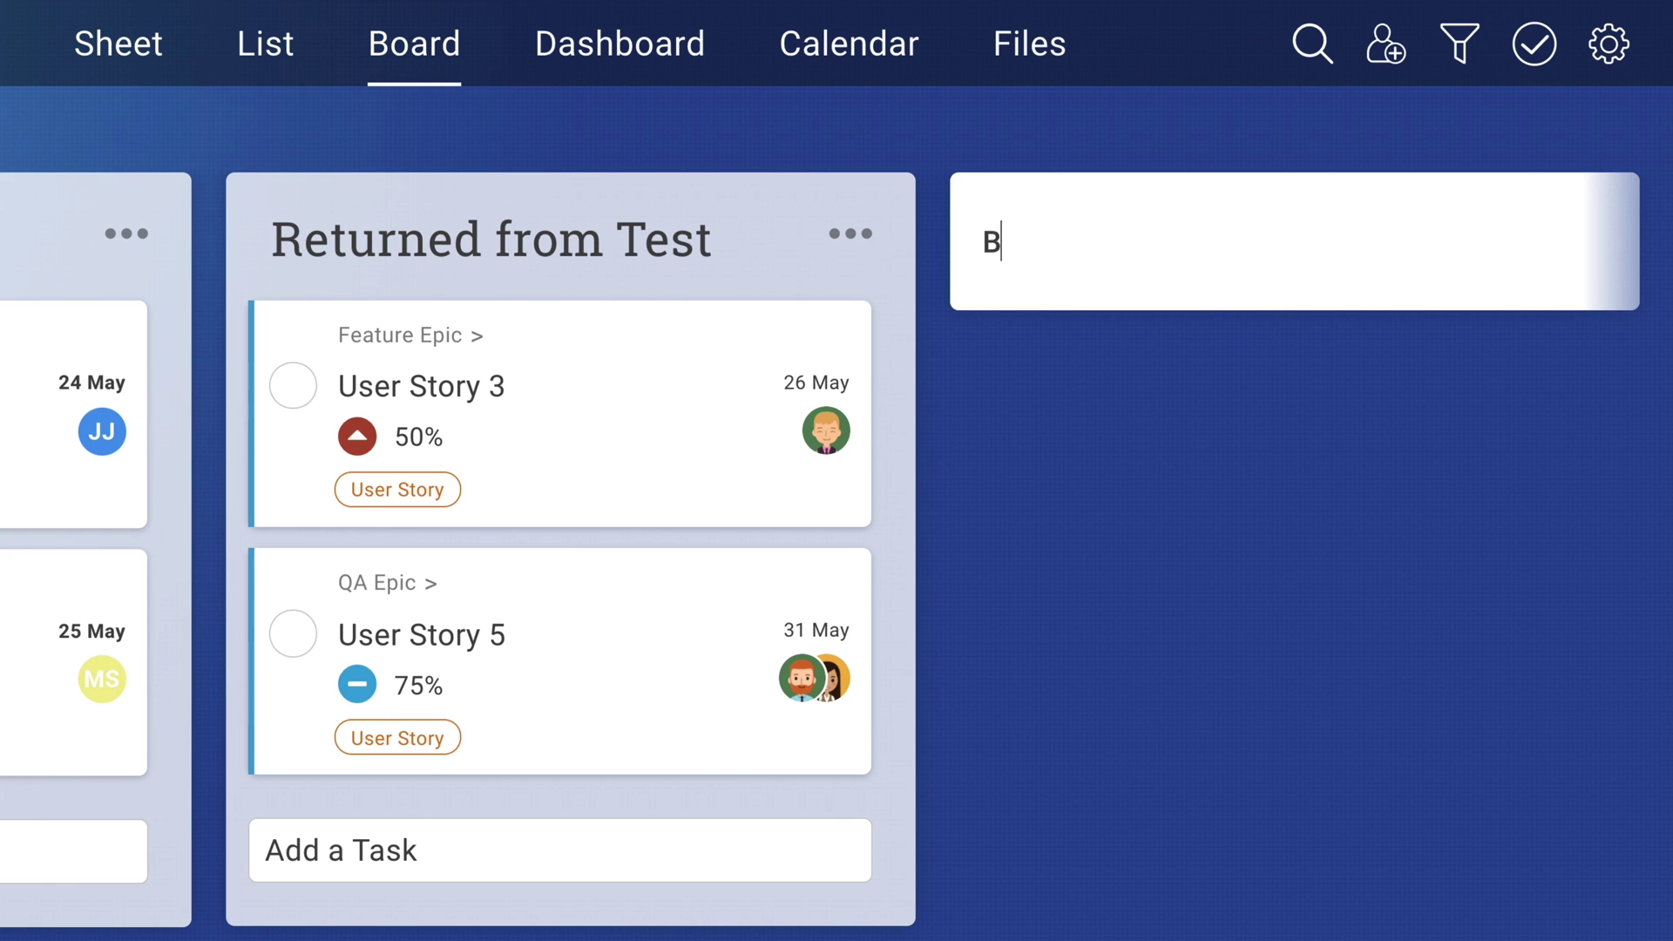
{"action": "type", "text": "locked"}
{"action": "key", "text": "Return"}
{"action": "left_click_drag", "start_coordinate": [781, 346], "coordinate": [1261, 359]}
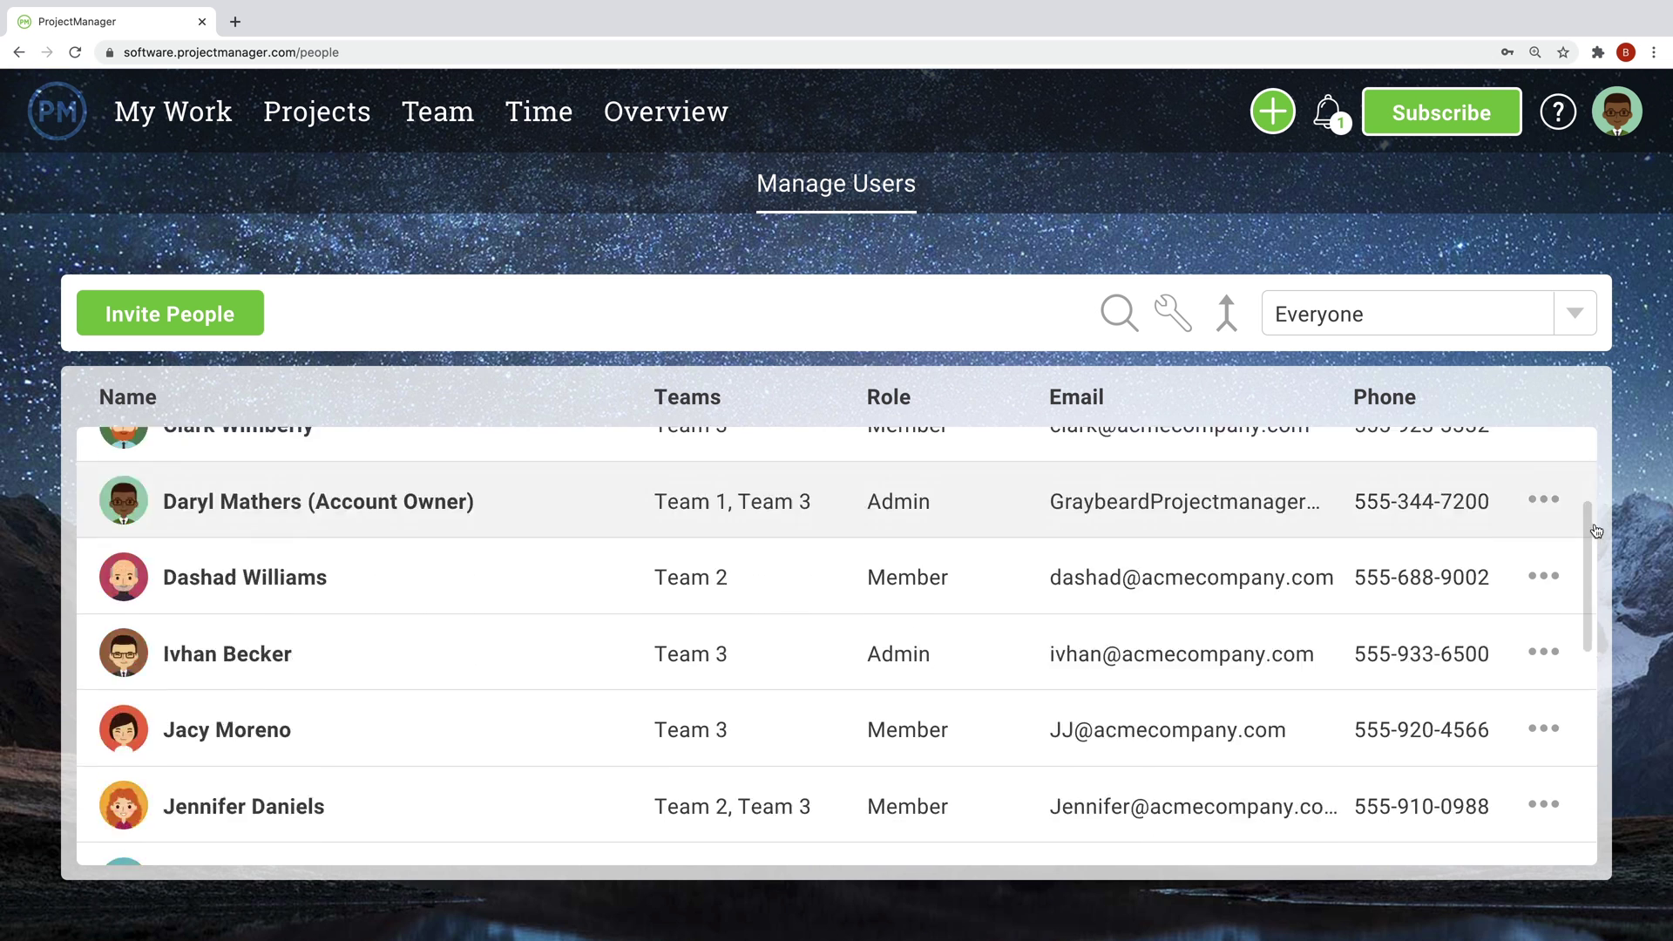
Step: Add the selected team member to Team 2
{"action": "scroll", "coordinate": [1589, 750], "scroll_direction": "down", "scroll_amount": 7}
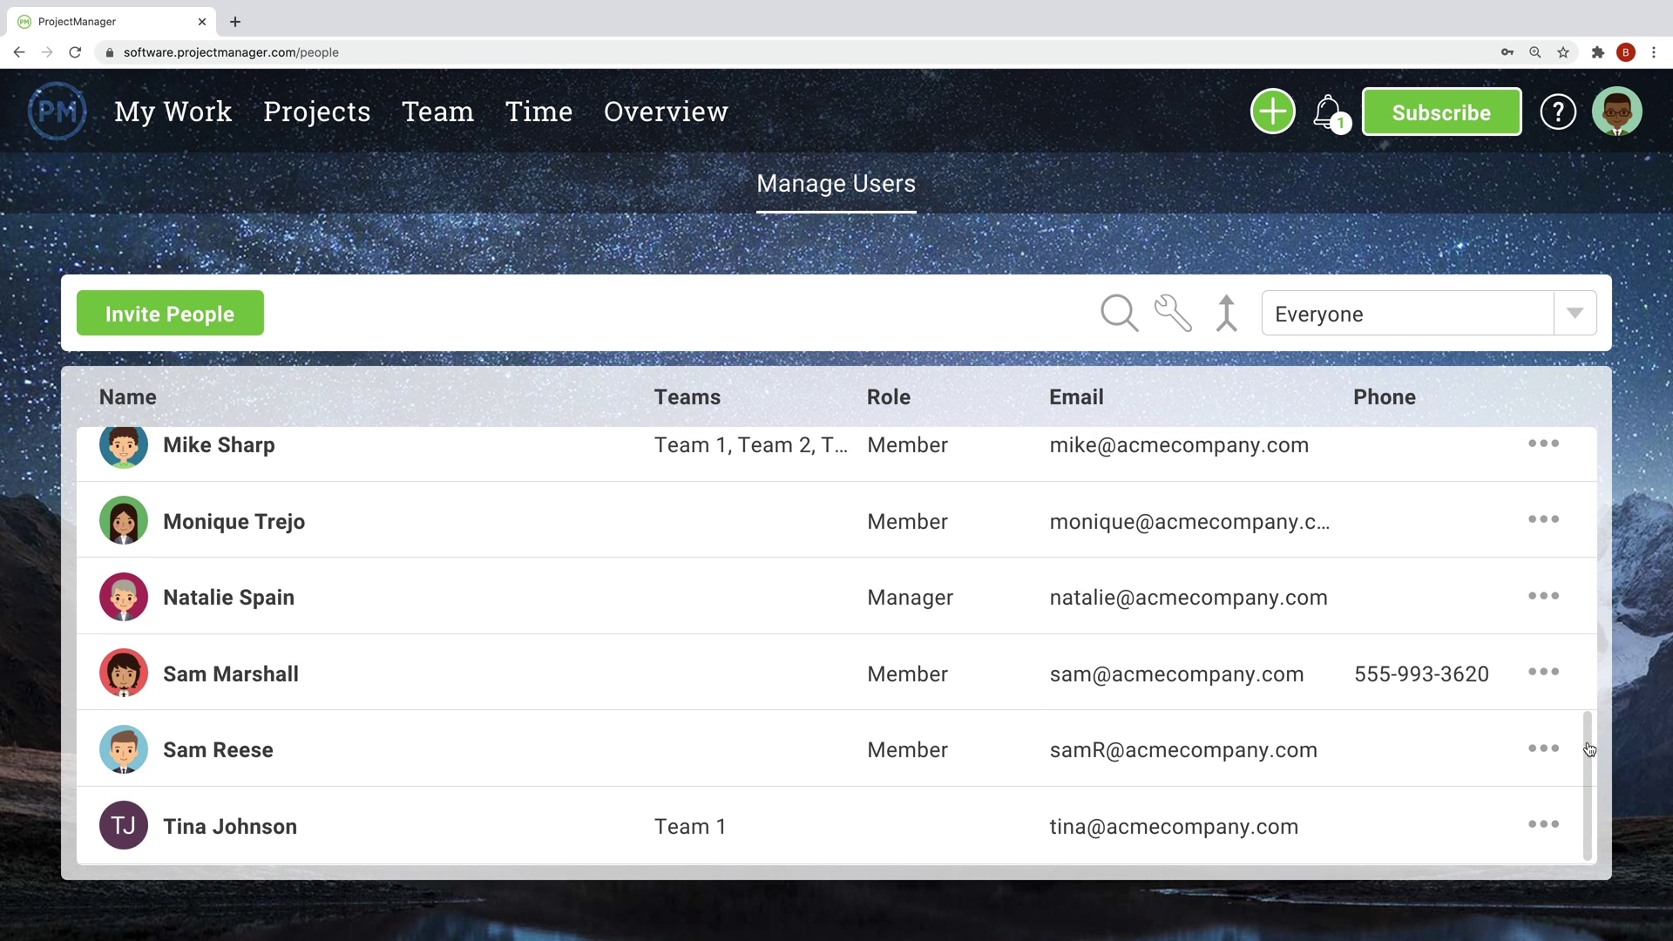
{"action": "left_click", "coordinate": [1455, 704]}
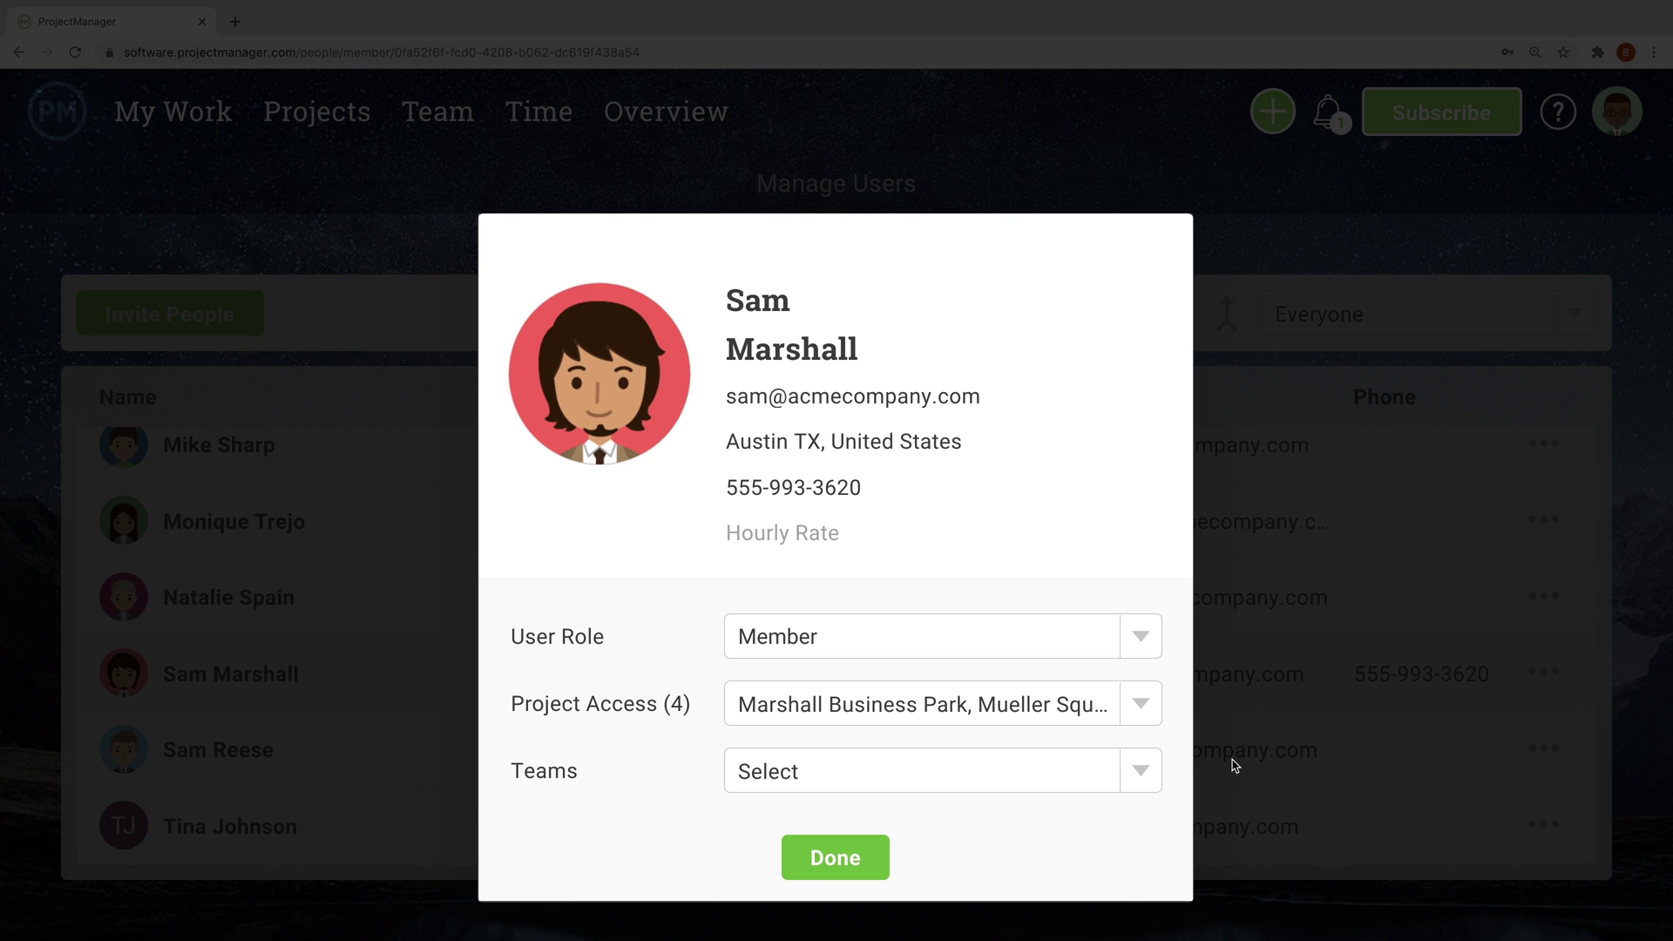
{"action": "left_click", "coordinate": [1140, 770]}
{"action": "left_click", "coordinate": [845, 808]}
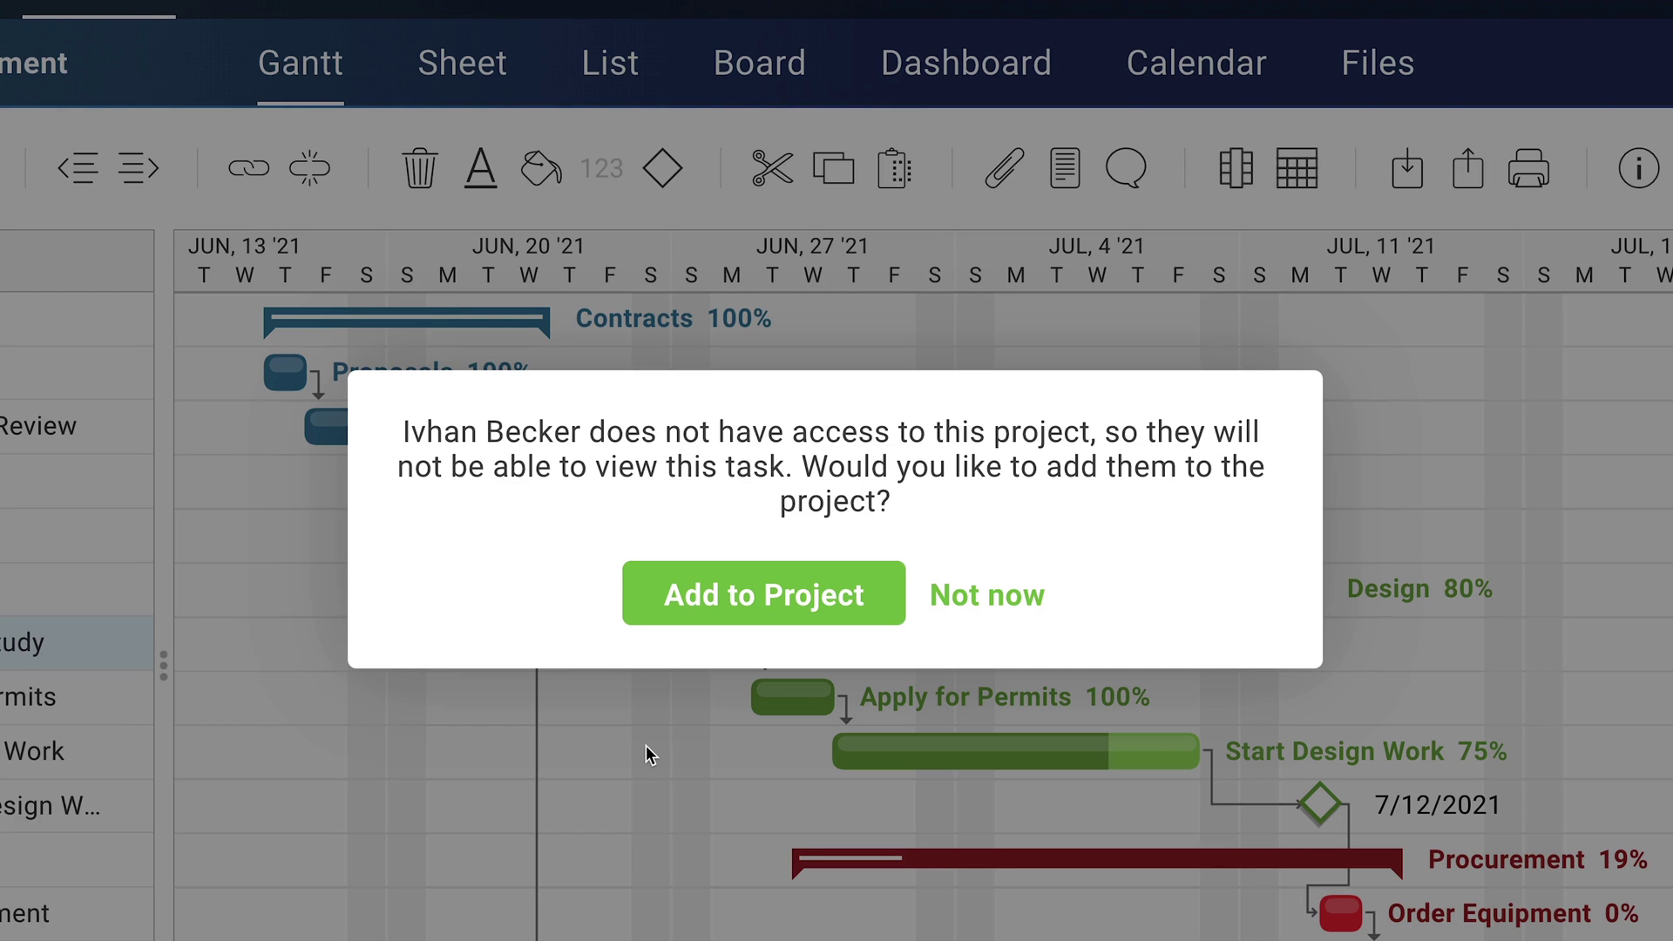
Step: Post the comment ending ', thank you!' with a clapping-hands emoji
{"action": "left_click", "coordinate": [750, 615]}
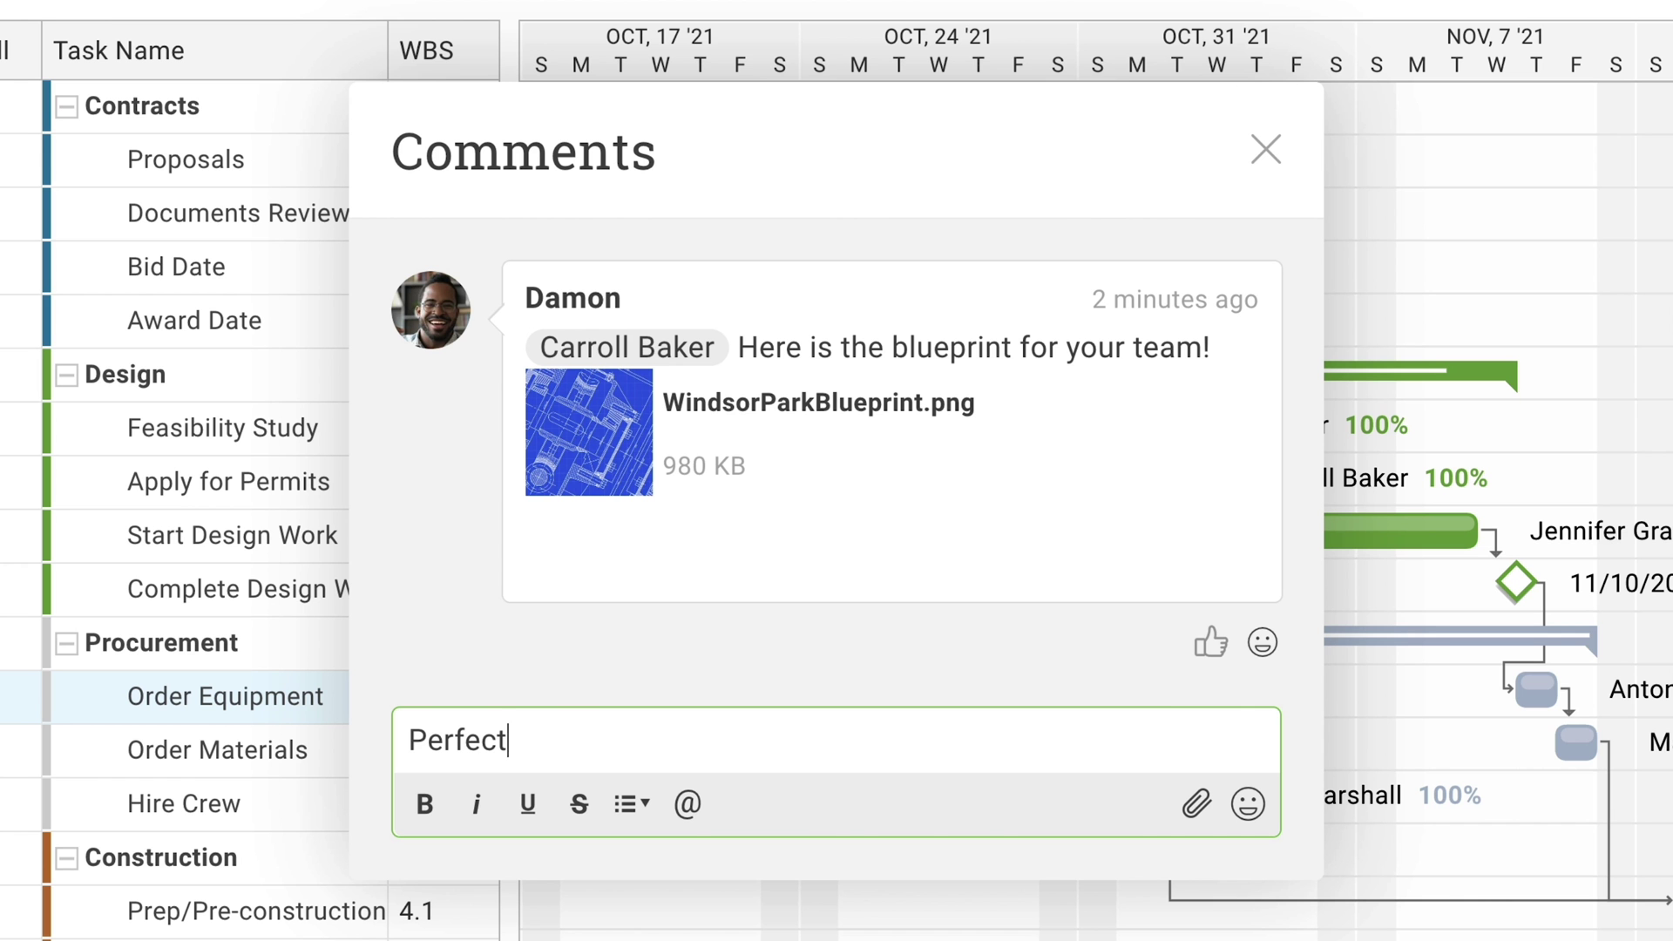
{"action": "type", "text": ", thank you!"}
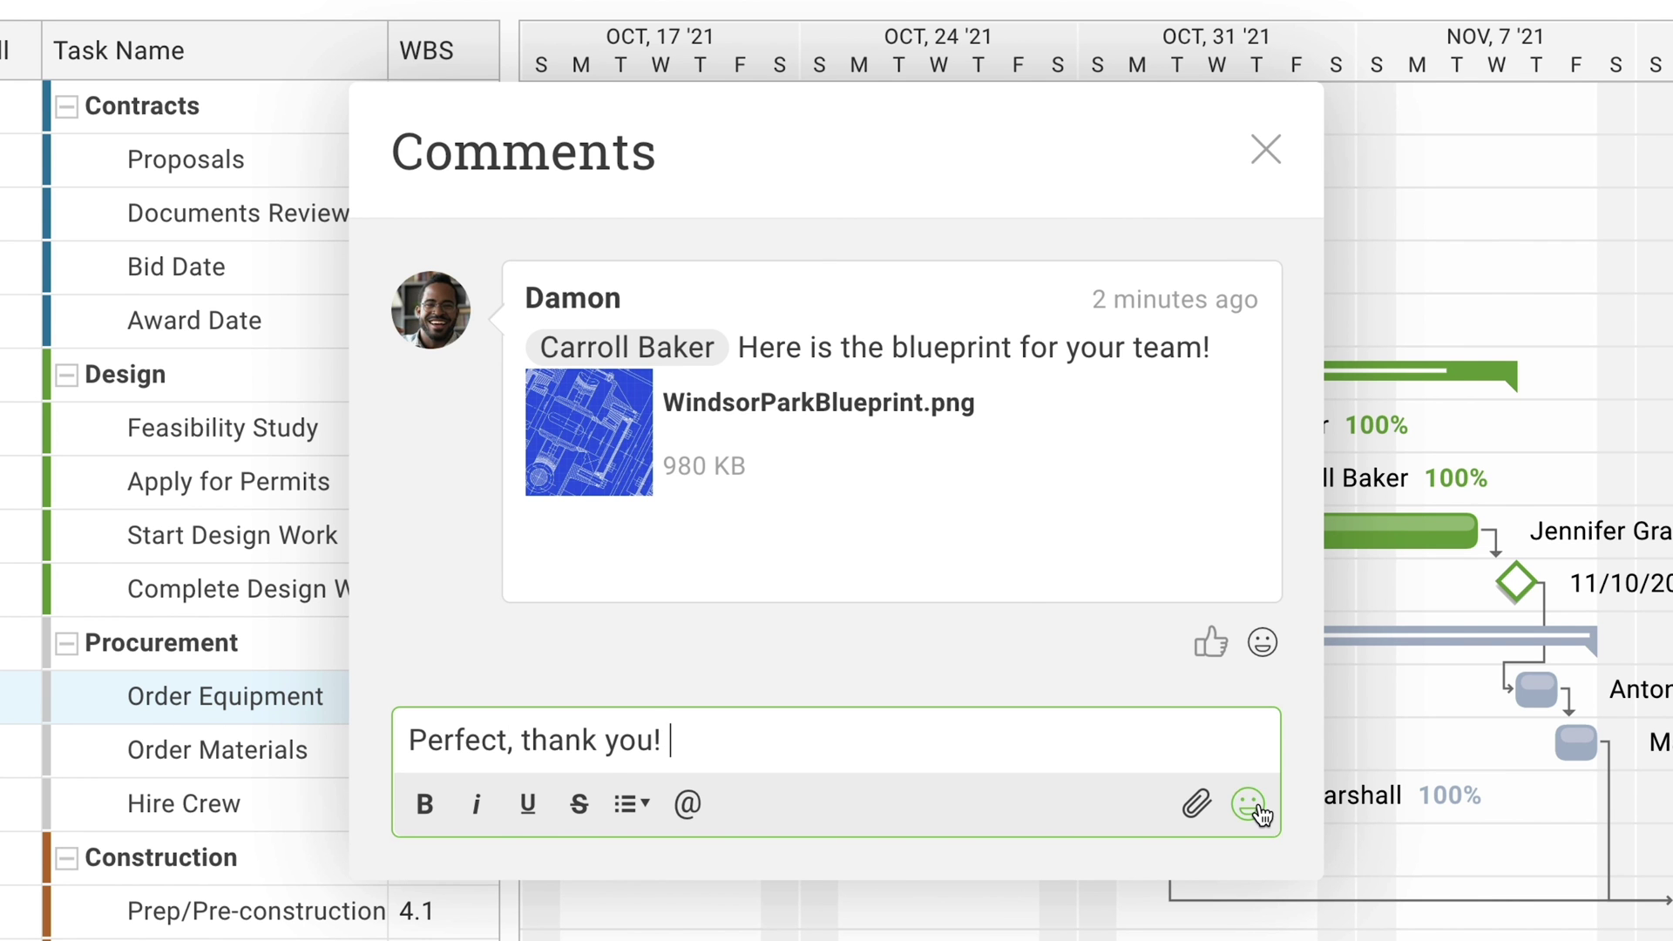
{"action": "left_click", "coordinate": [1257, 811]}
{"action": "left_click", "coordinate": [978, 142]}
{"action": "key", "text": "Return"}
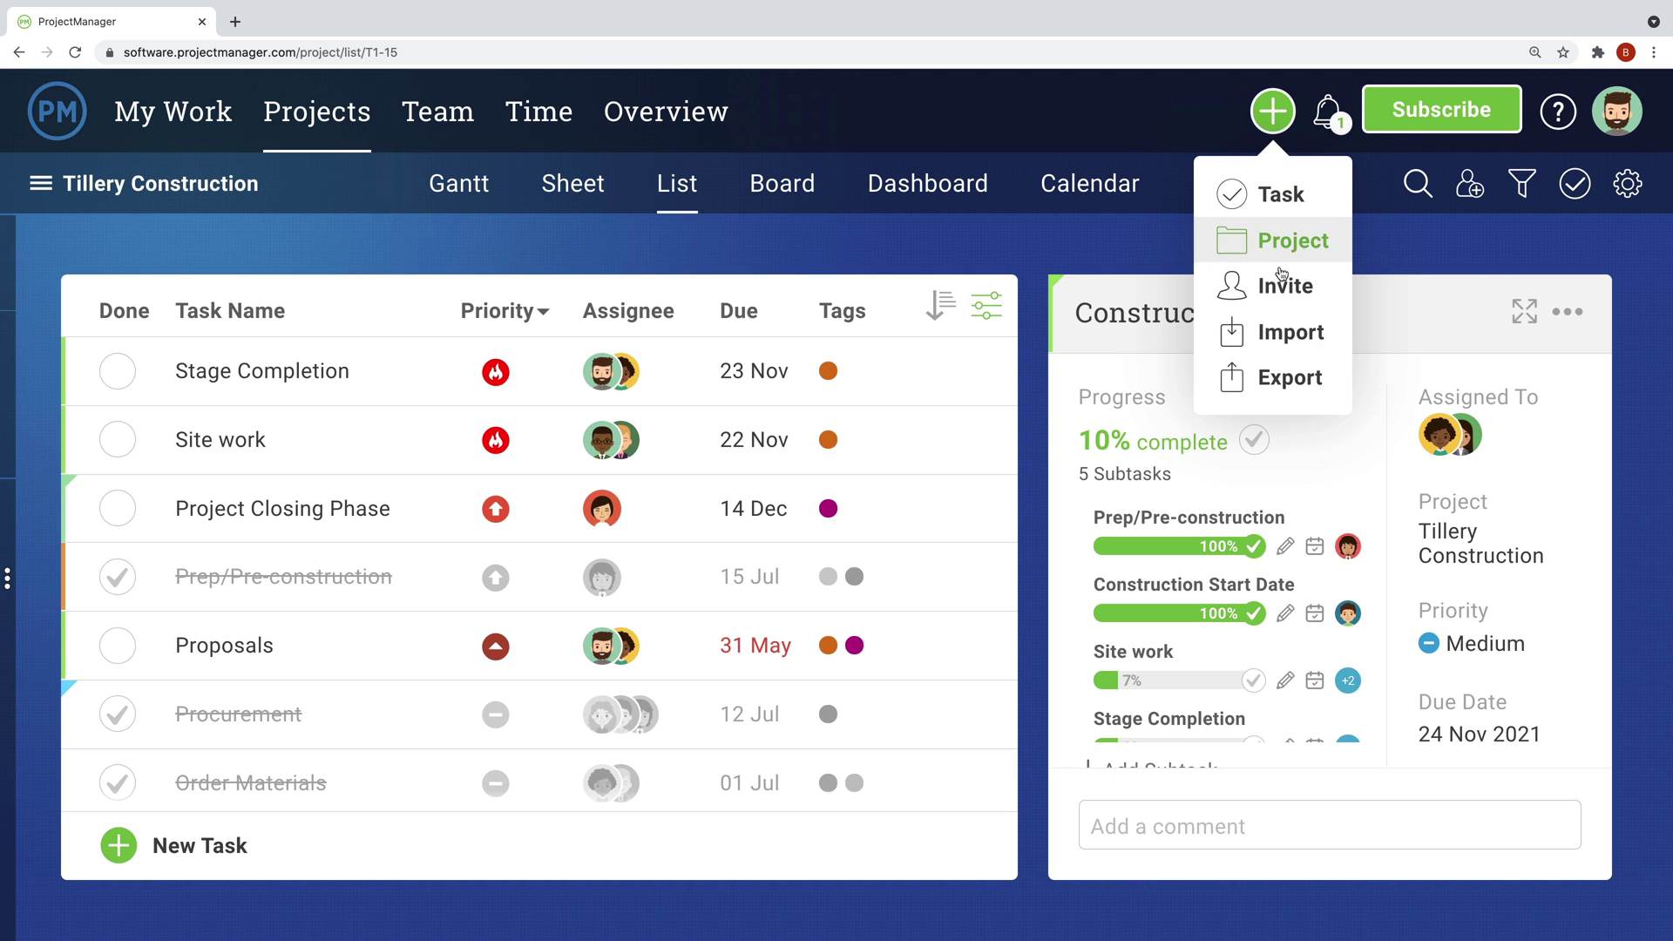
Step: Start a project import, then add Training and User Training as tasks 19 and 20
{"action": "left_click", "coordinate": [1271, 335]}
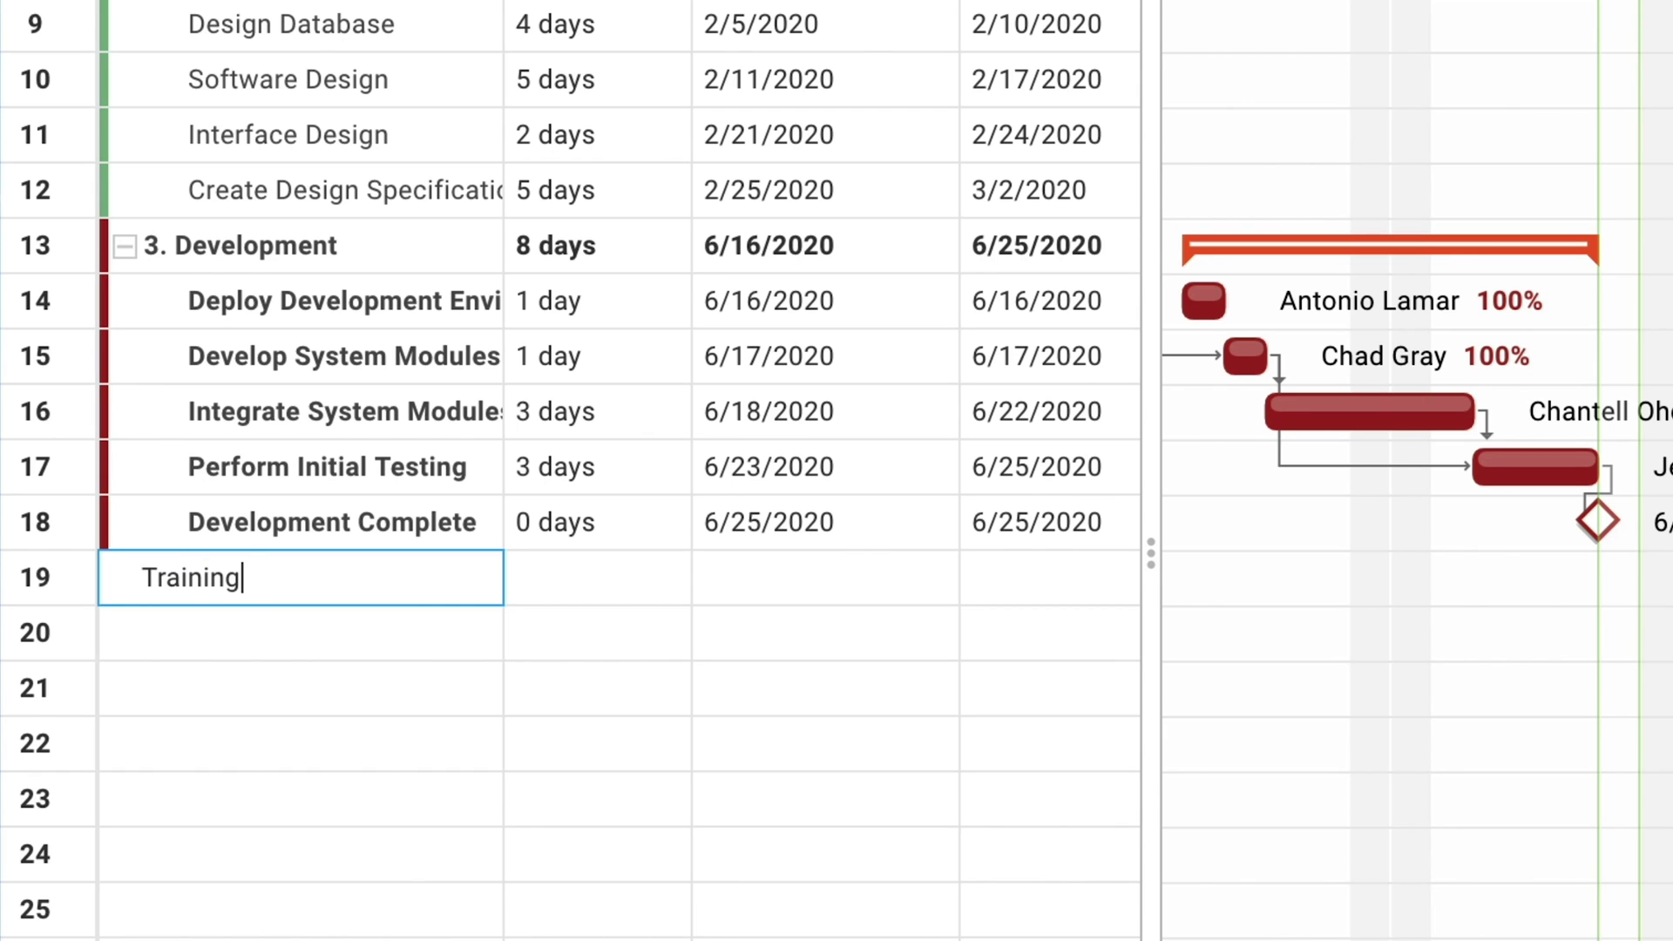
{"action": "key", "text": "Return"}
{"action": "type", "text": "User Training"}
{"action": "key", "text": "Return"}
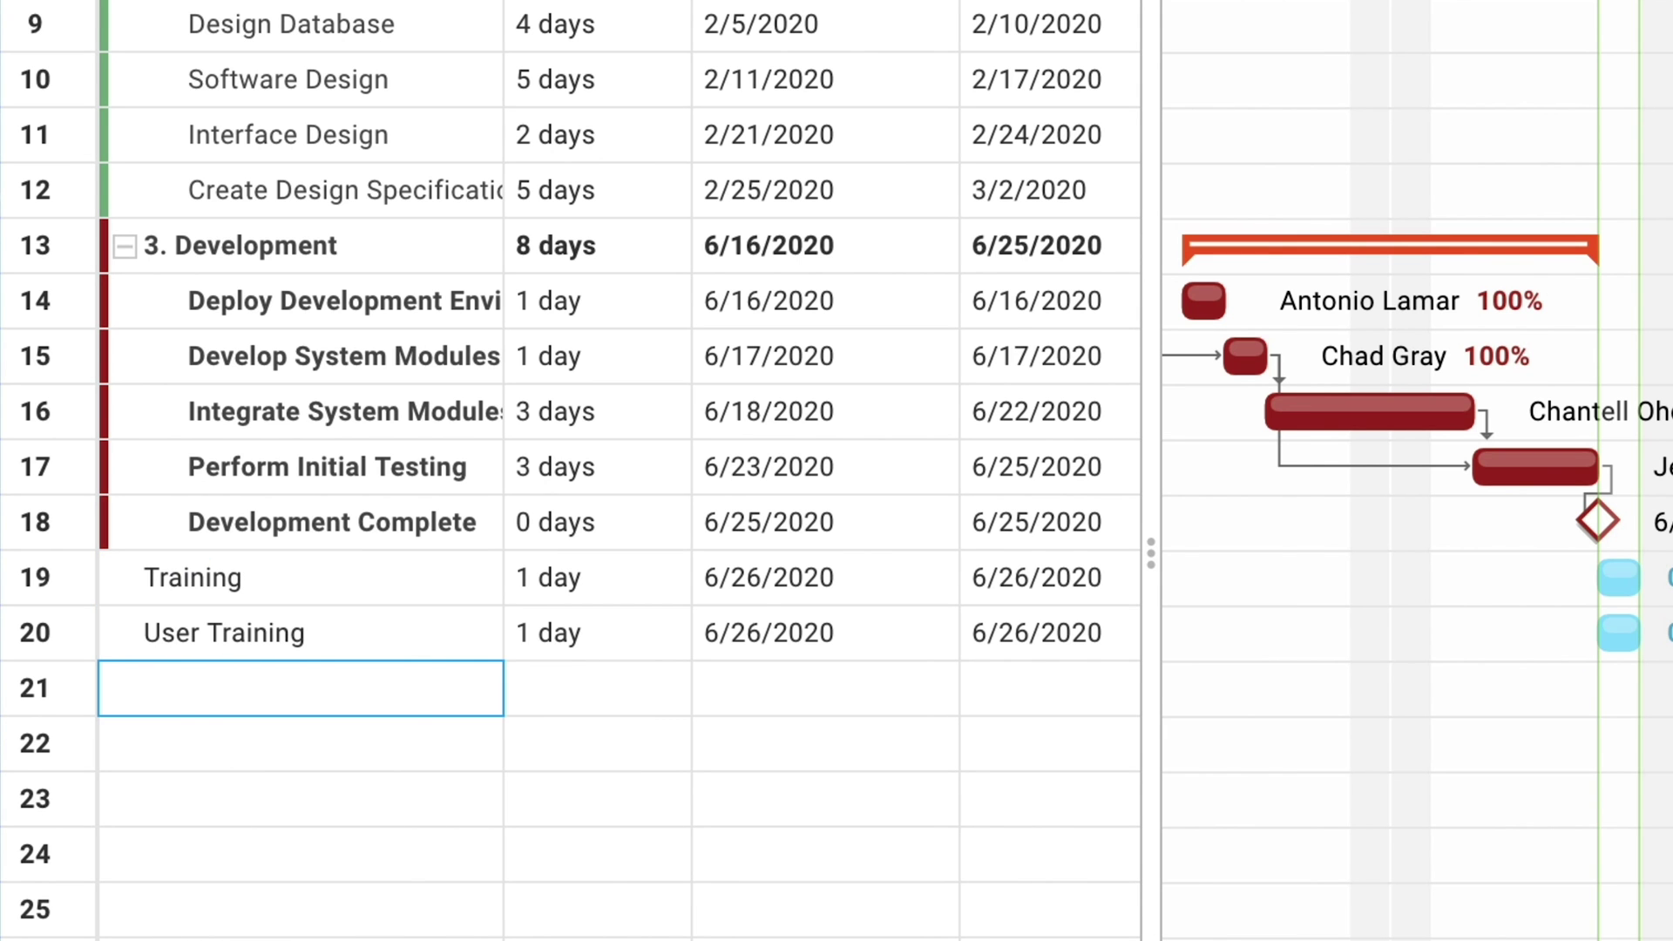
Step: Add Administrator Training as task 21, indent Feasibility Study–Complete Design Work under Design, and shift the third red bar
{"action": "type", "text": "Administrator Training"}
{"action": "key", "text": "Return"}
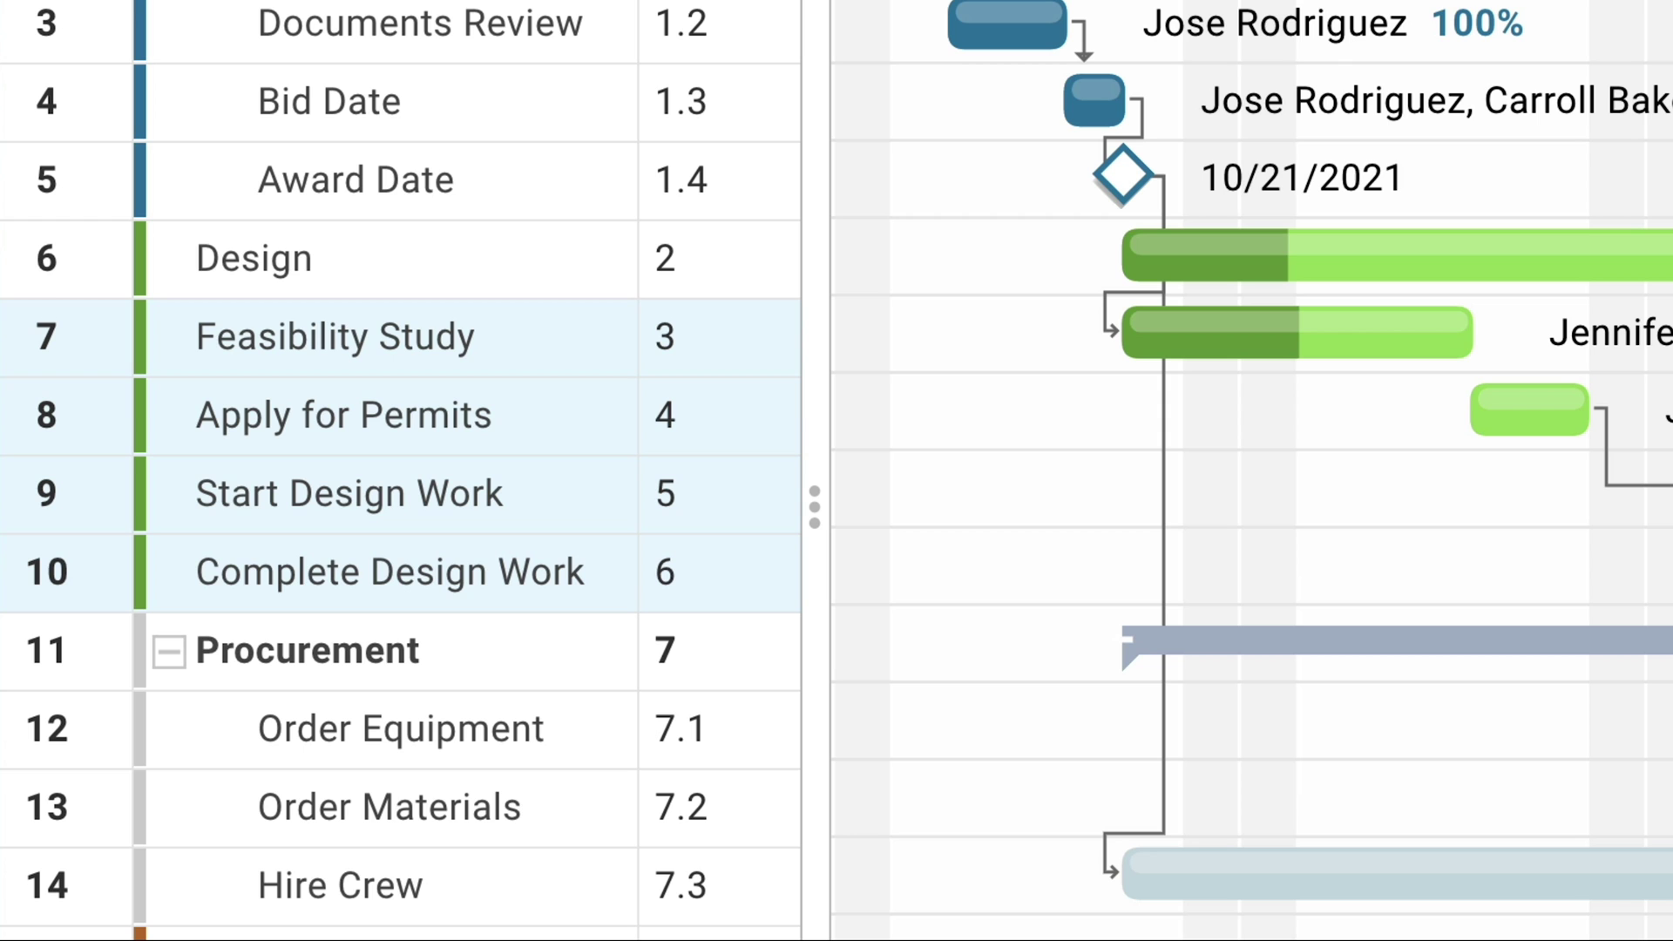
{"action": "key", "text": "Tab"}
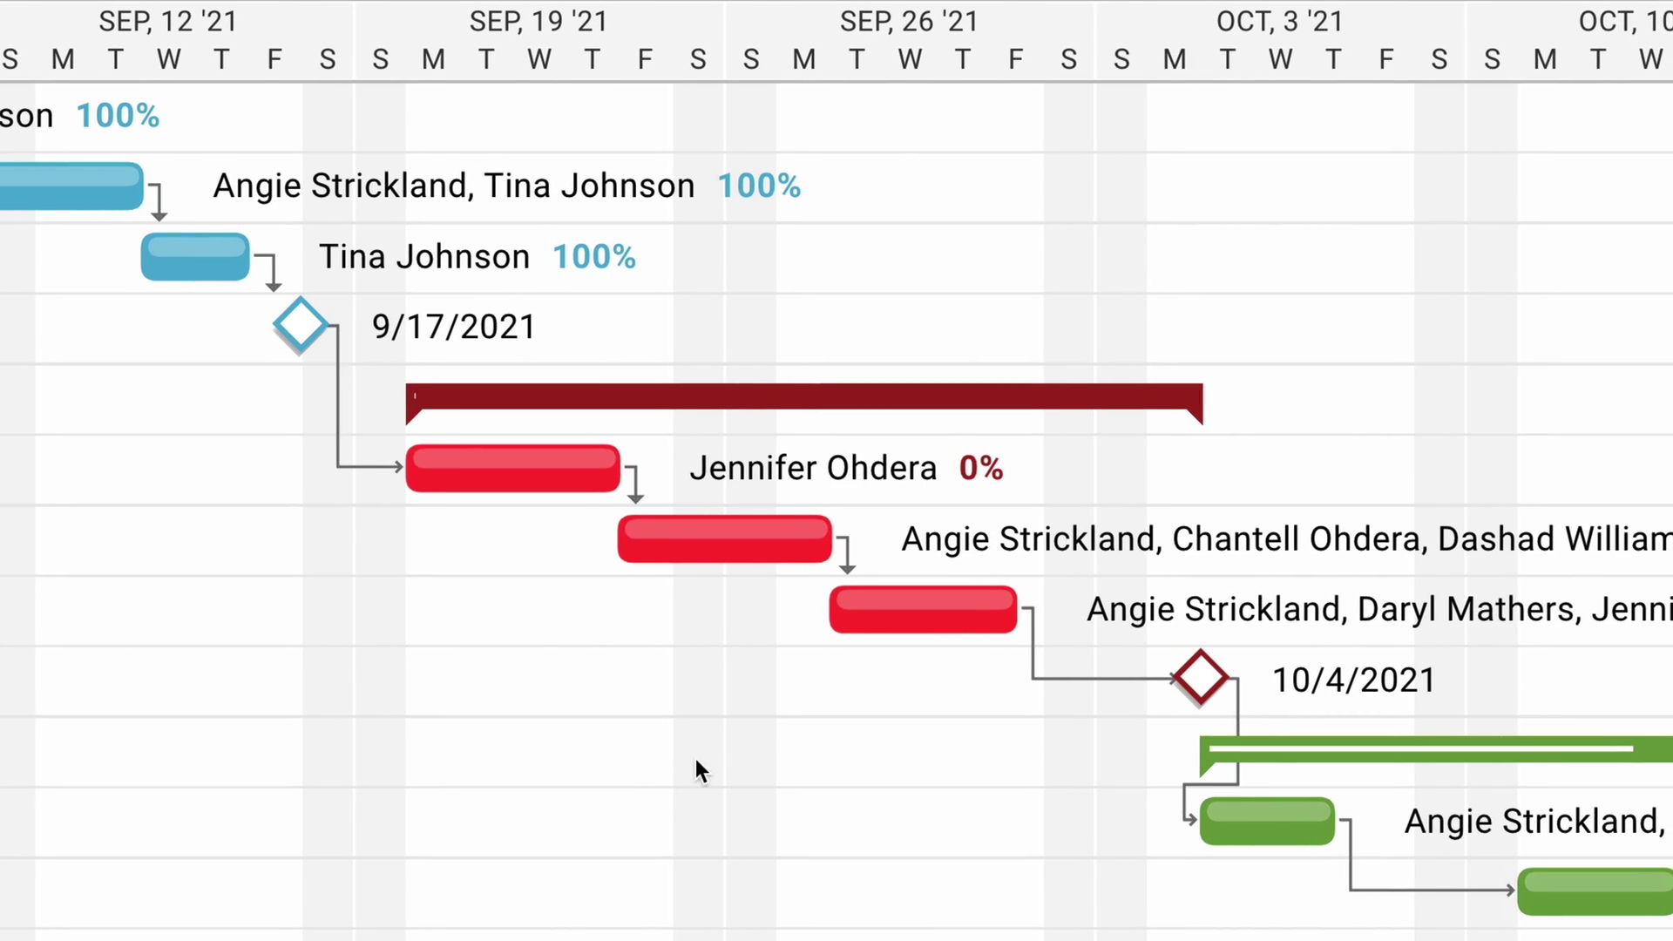
{"action": "left_click_drag", "start_coordinate": [904, 607], "coordinate": [1180, 609]}
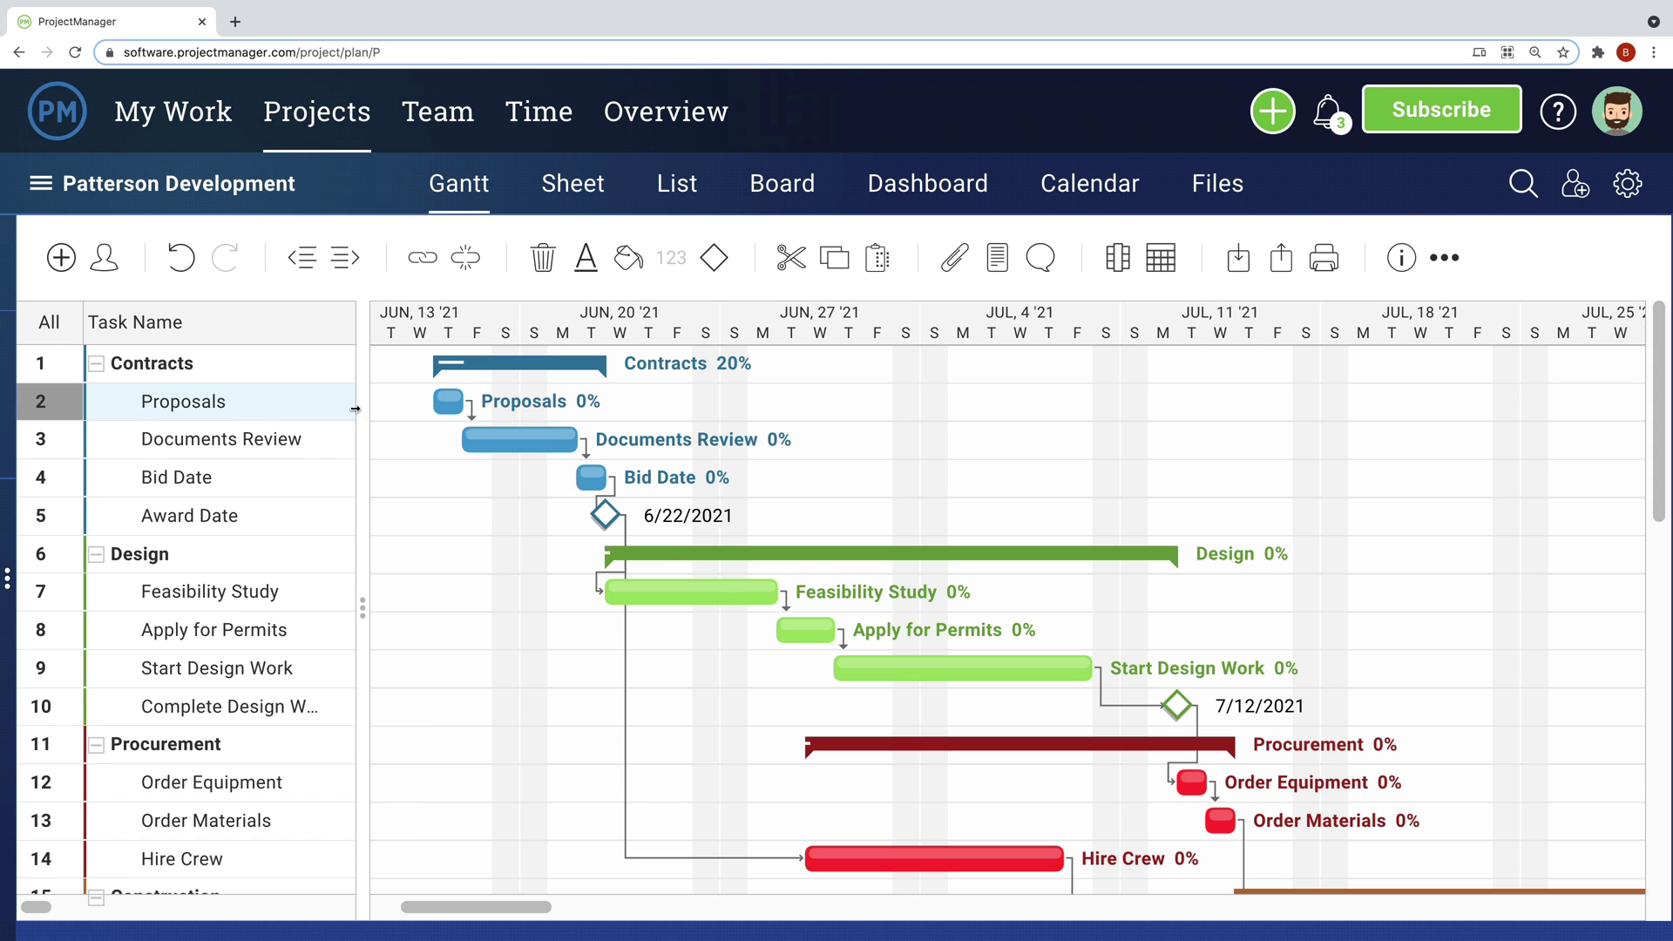
Step: Through the Proposals row's Assign option, add another team member with 8 hours
{"action": "right_click", "coordinate": [324, 402]}
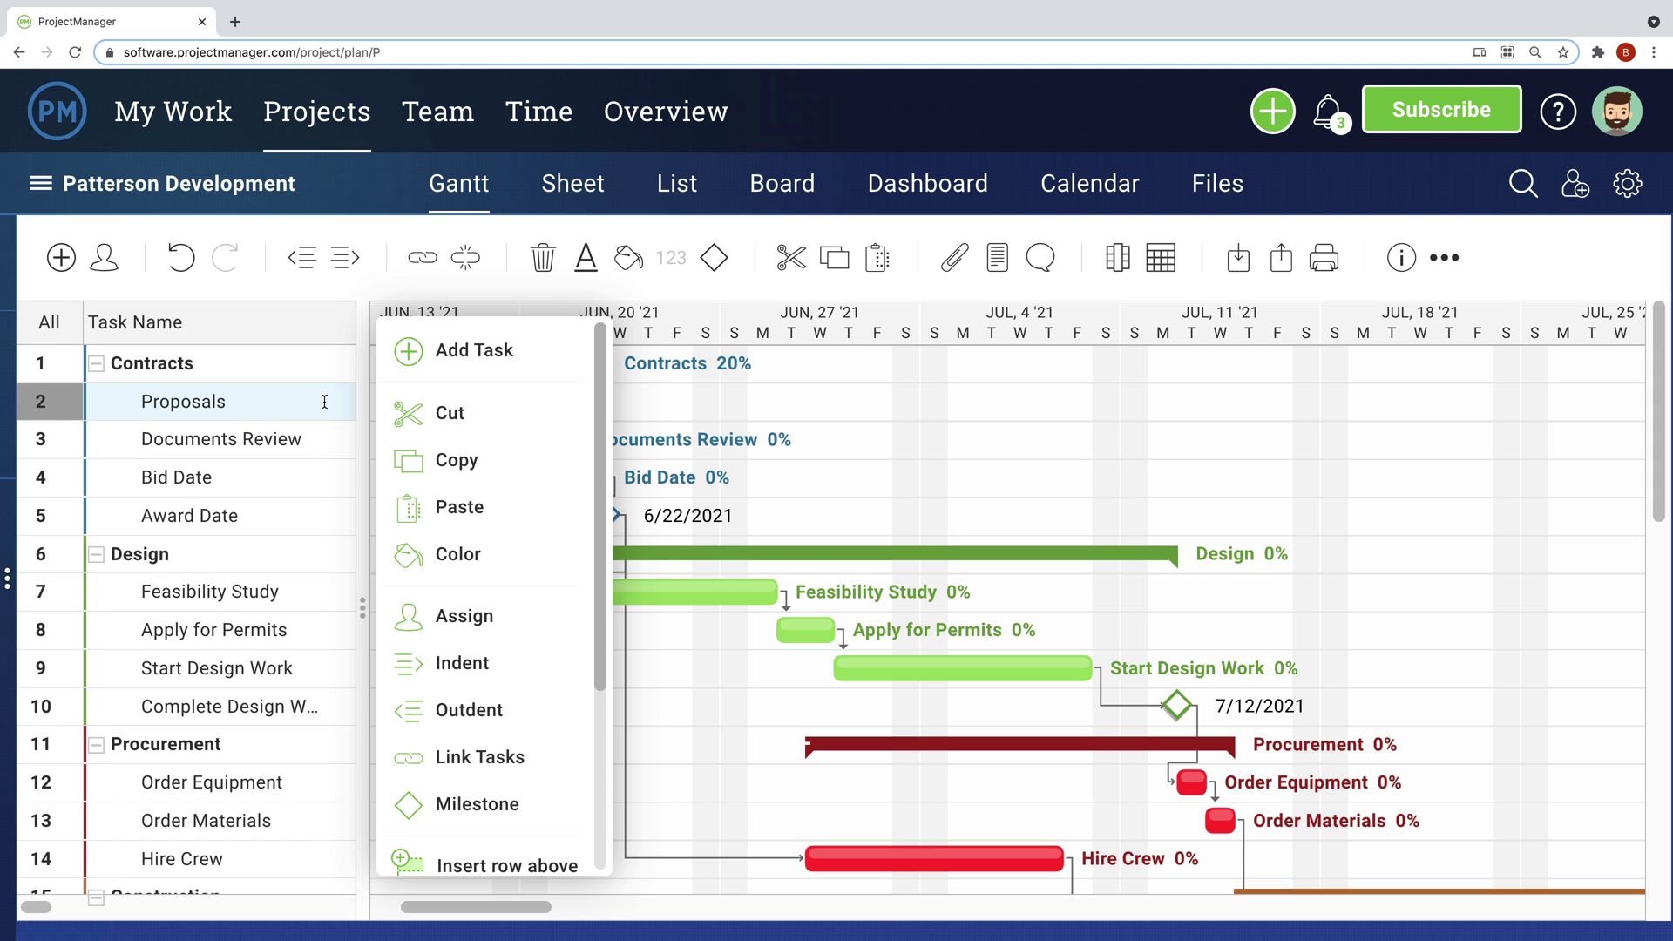
{"action": "left_click", "coordinate": [439, 624]}
{"action": "left_click", "coordinate": [541, 666]}
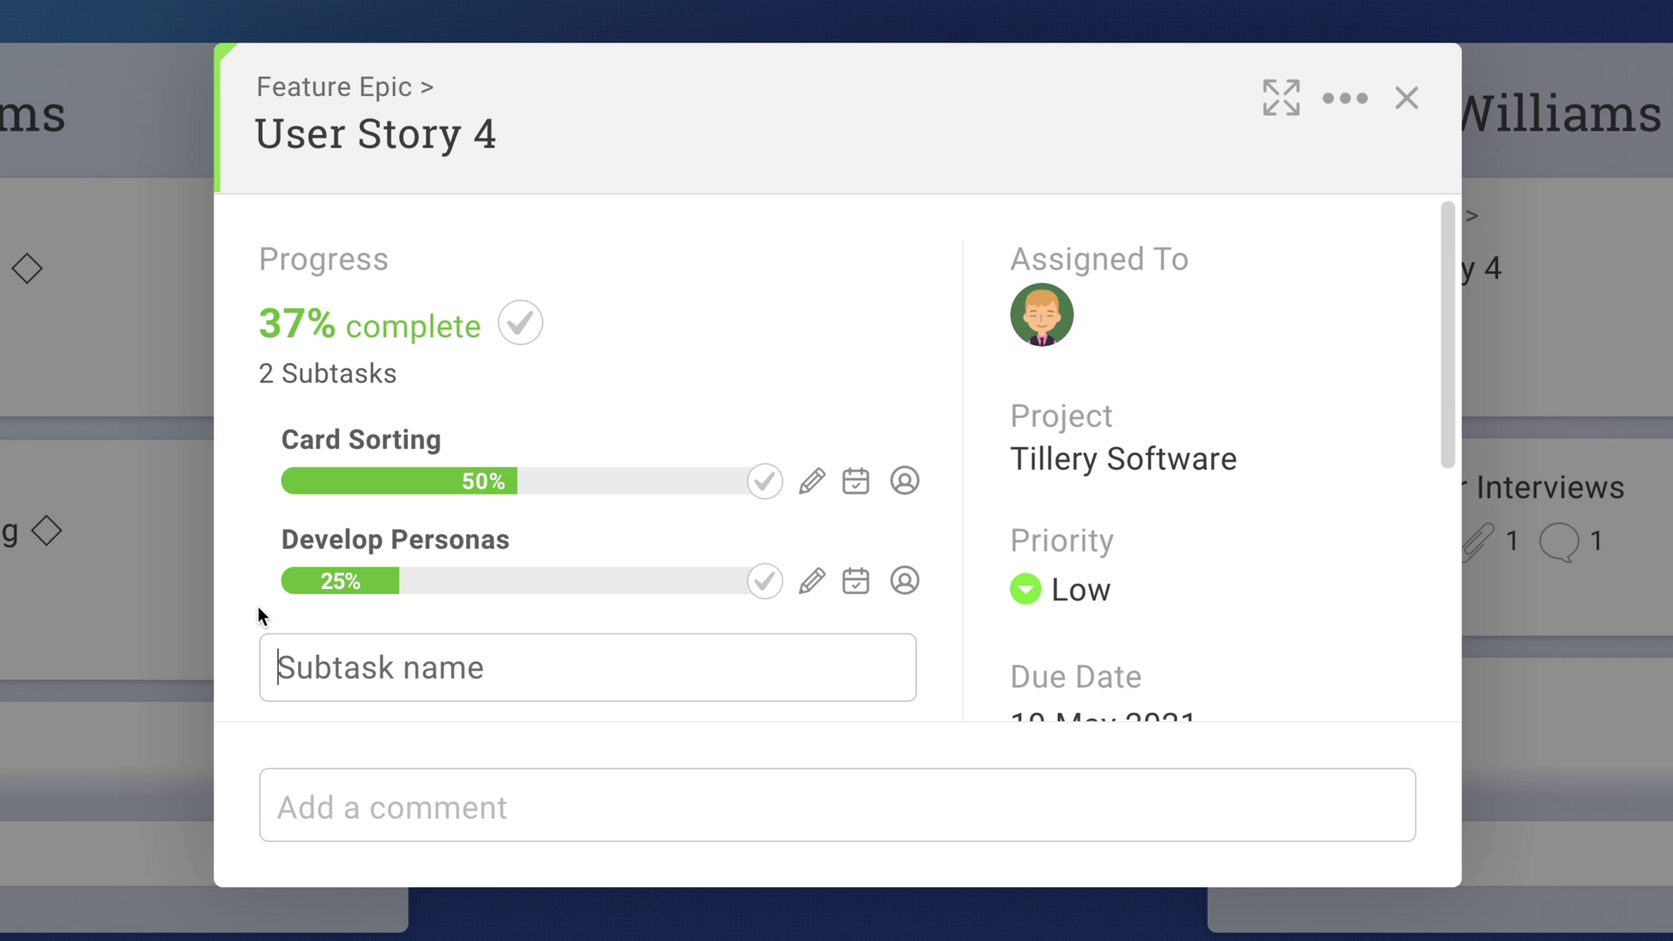
Step: Add 'Customer Interviews' as User Story 4's third subtask and scroll the board right
{"action": "type", "text": "Custo"}
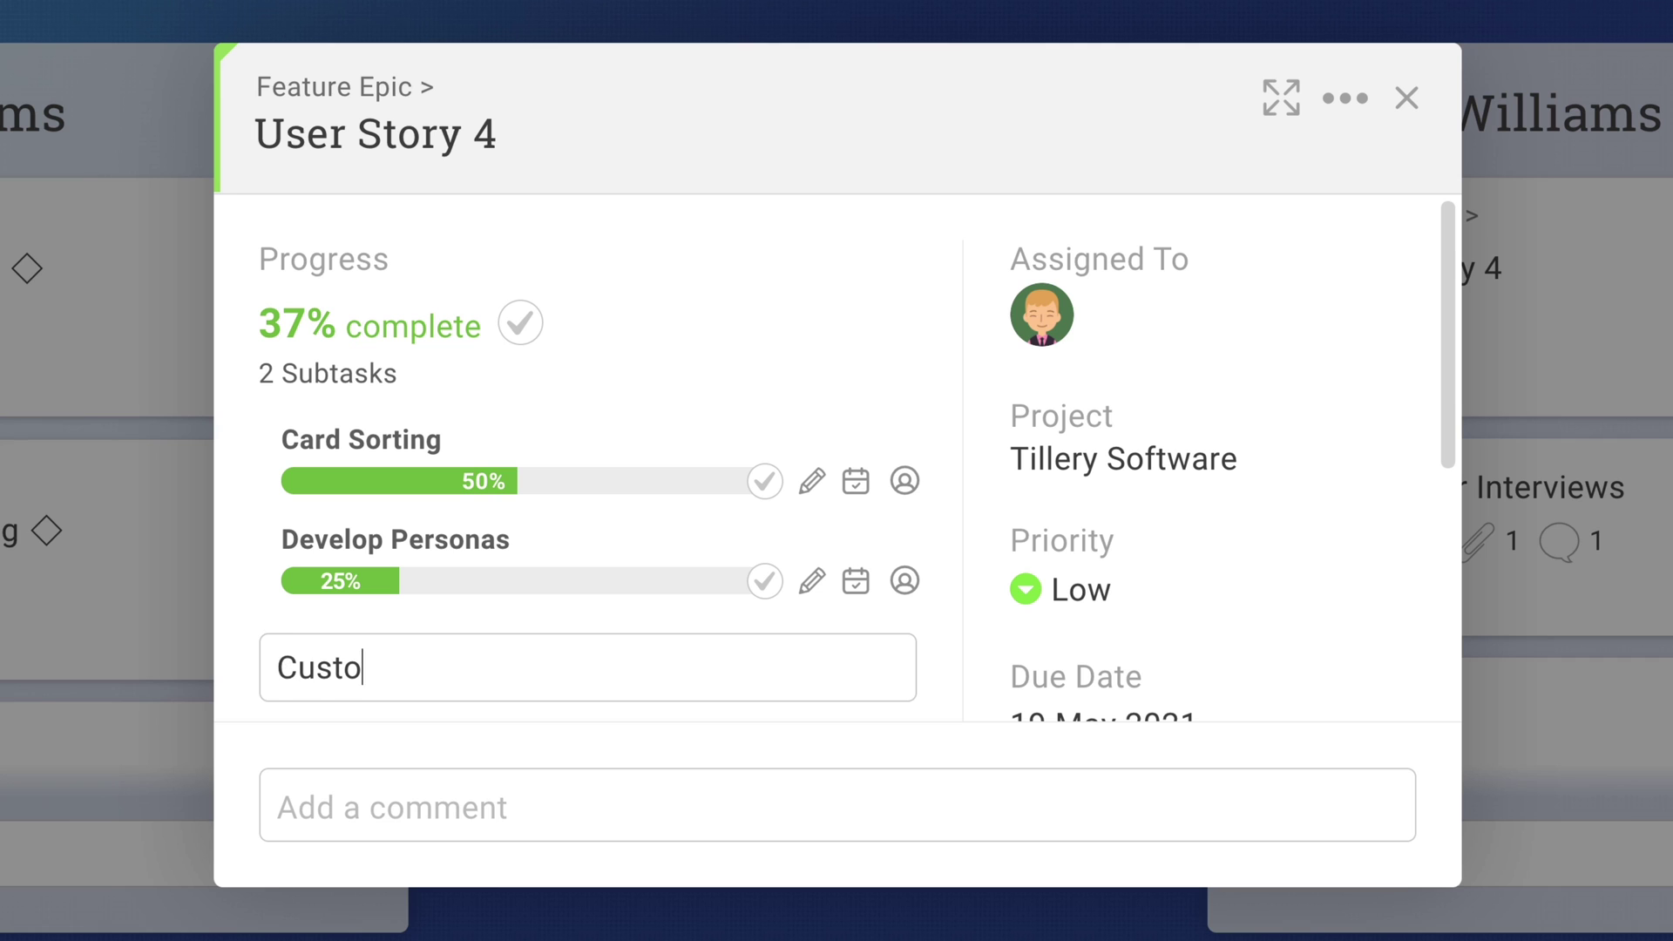
{"action": "type", "text": "mer Interviews"}
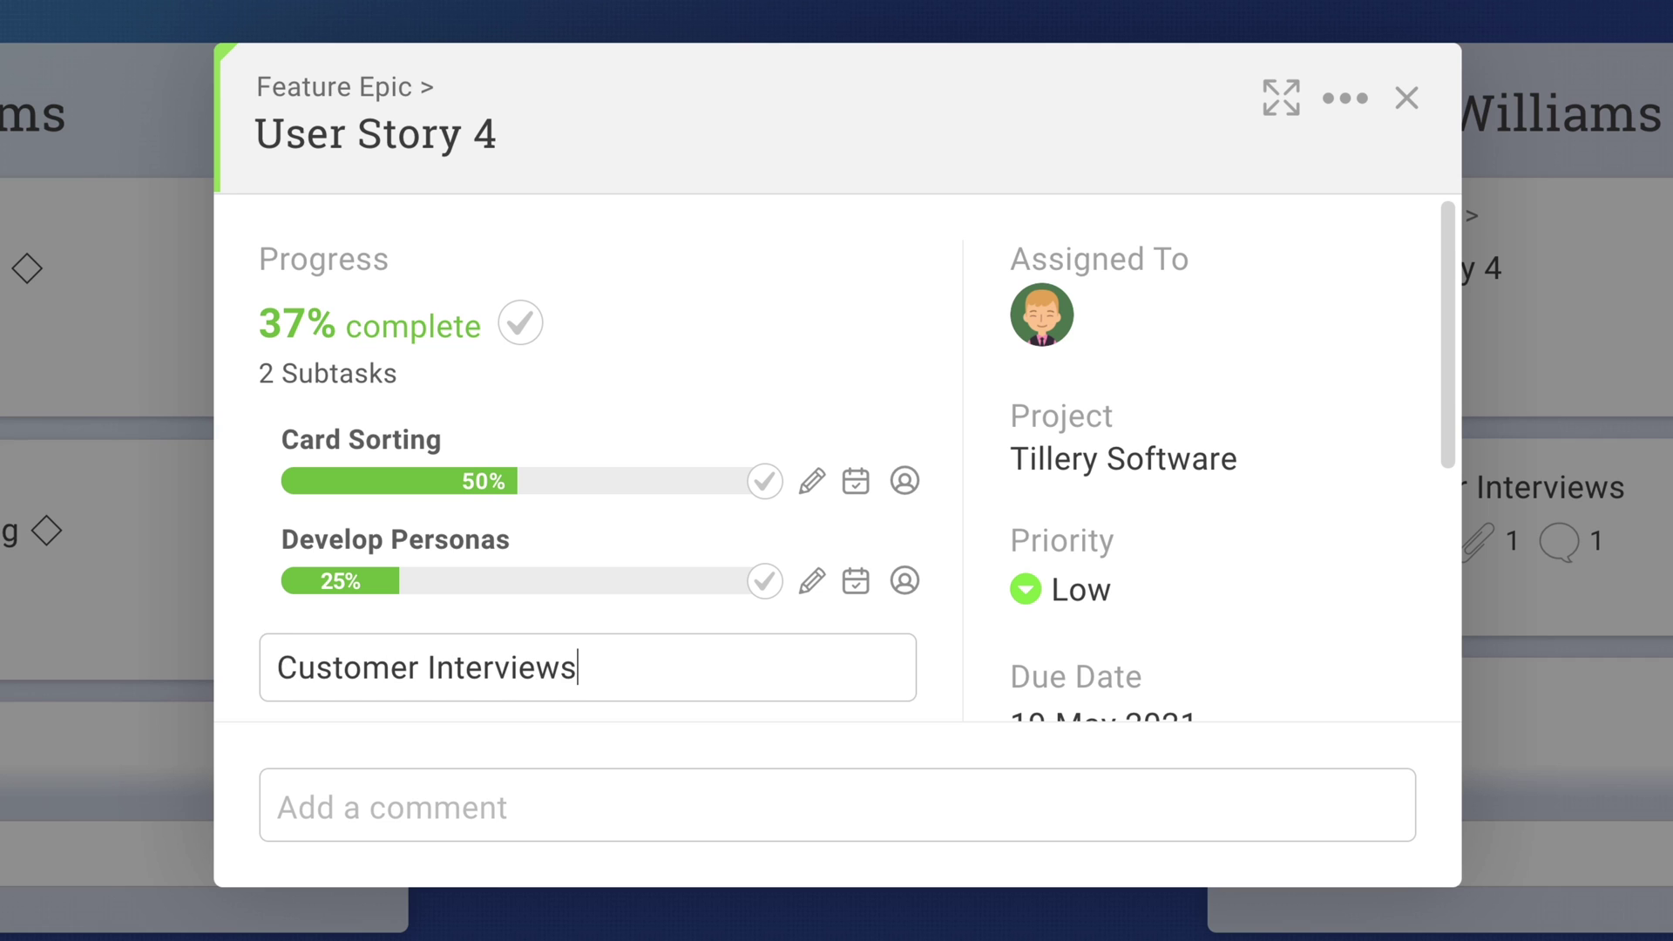
{"action": "key", "text": "Return"}
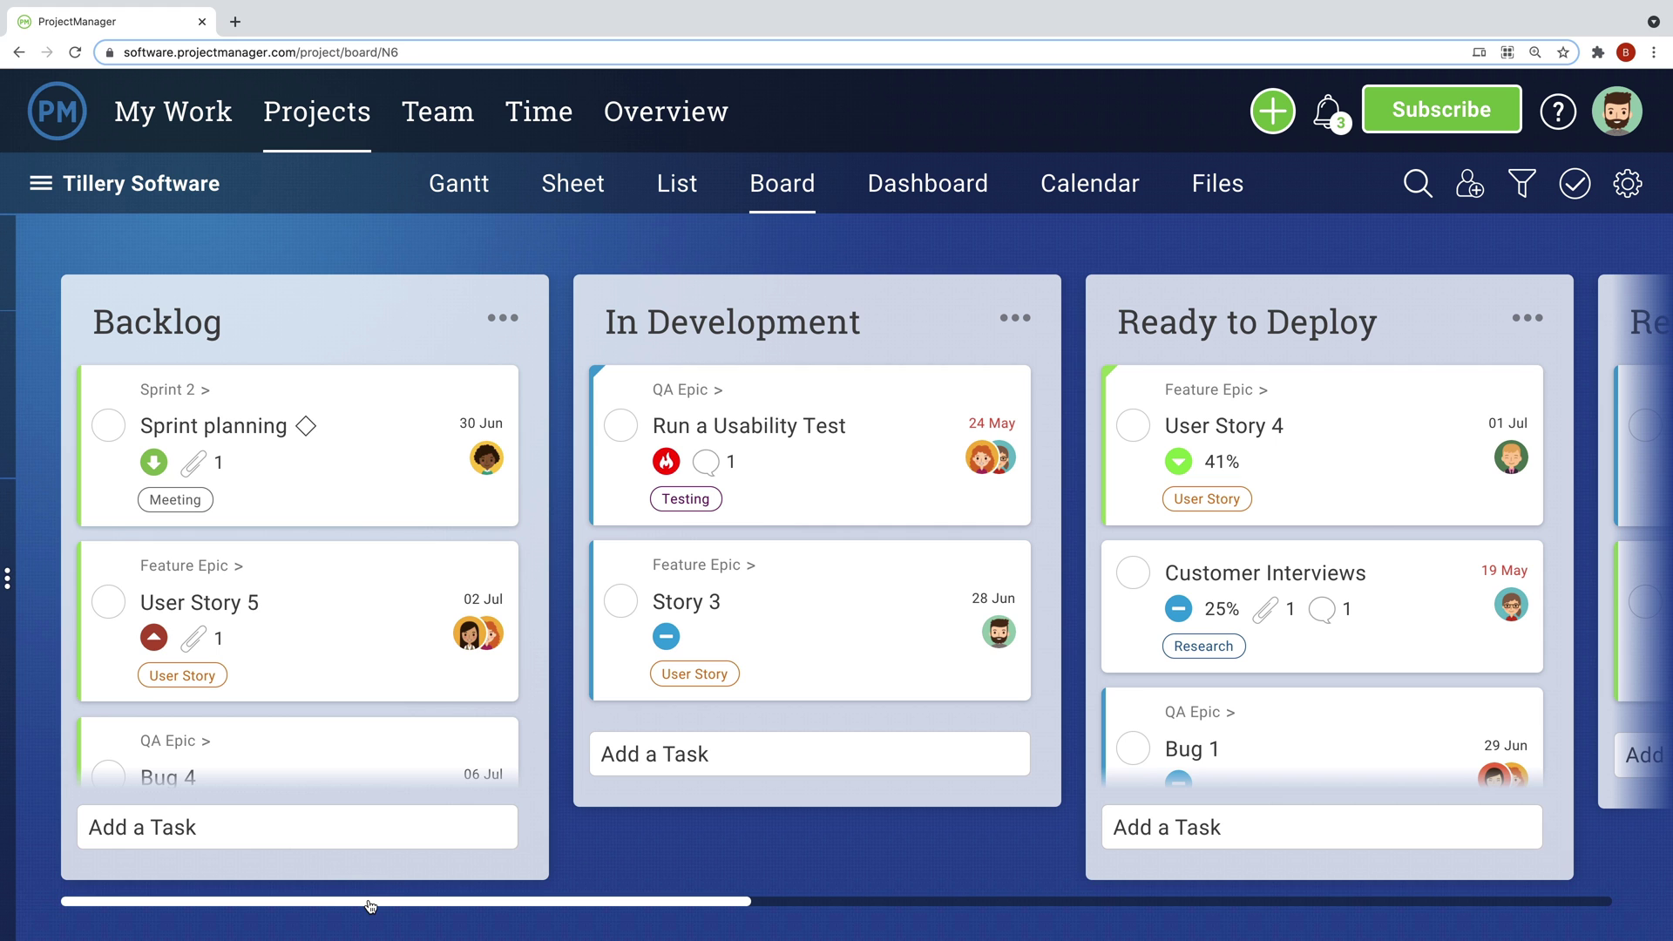
{"action": "left_click_drag", "start_coordinate": [372, 906], "coordinate": [1044, 911]}
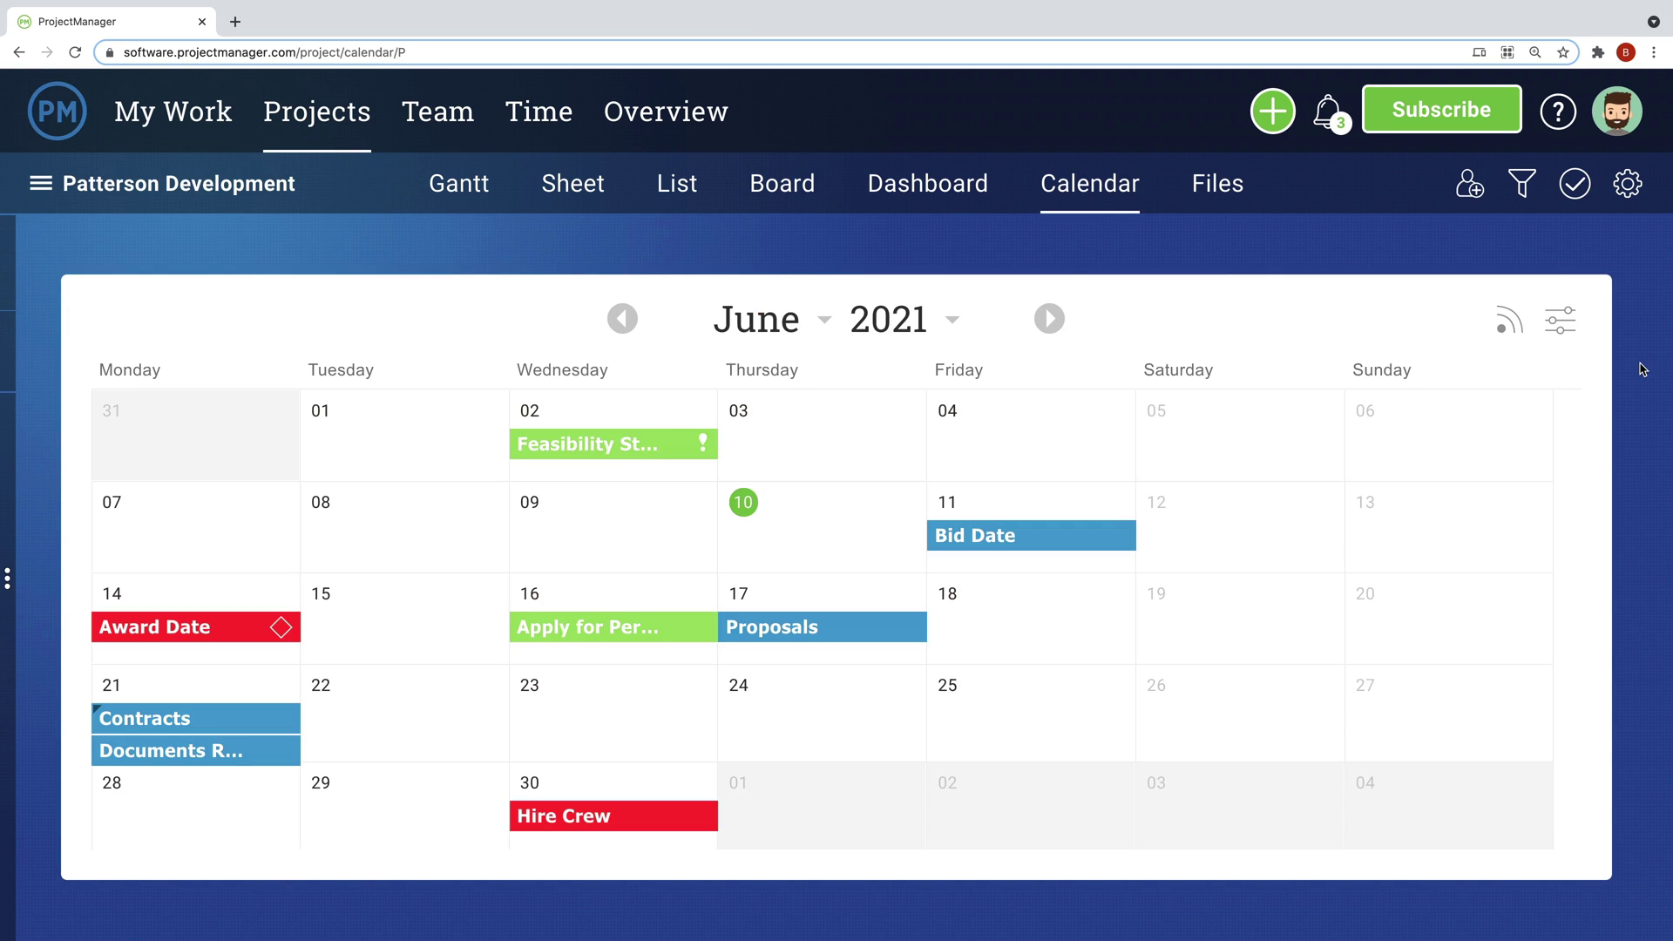
Step: Switch the calendar View Options from Due Date to Duration and from Task to Assignee labels
{"action": "left_click", "coordinate": [1565, 329]}
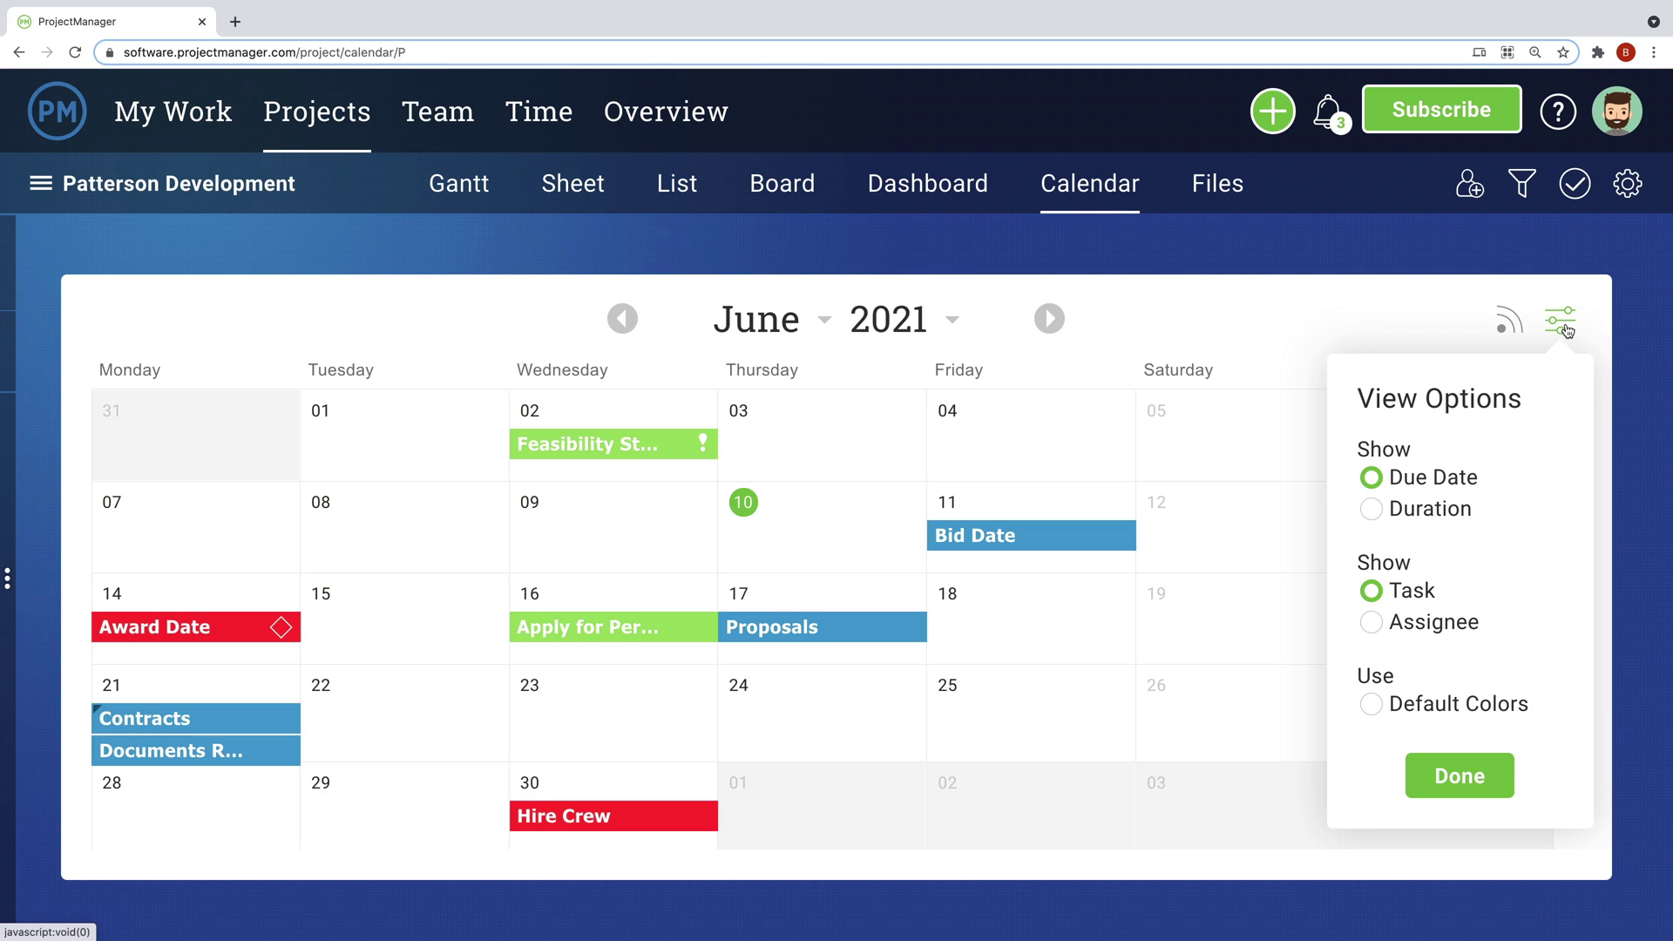
{"action": "left_click", "coordinate": [1468, 510]}
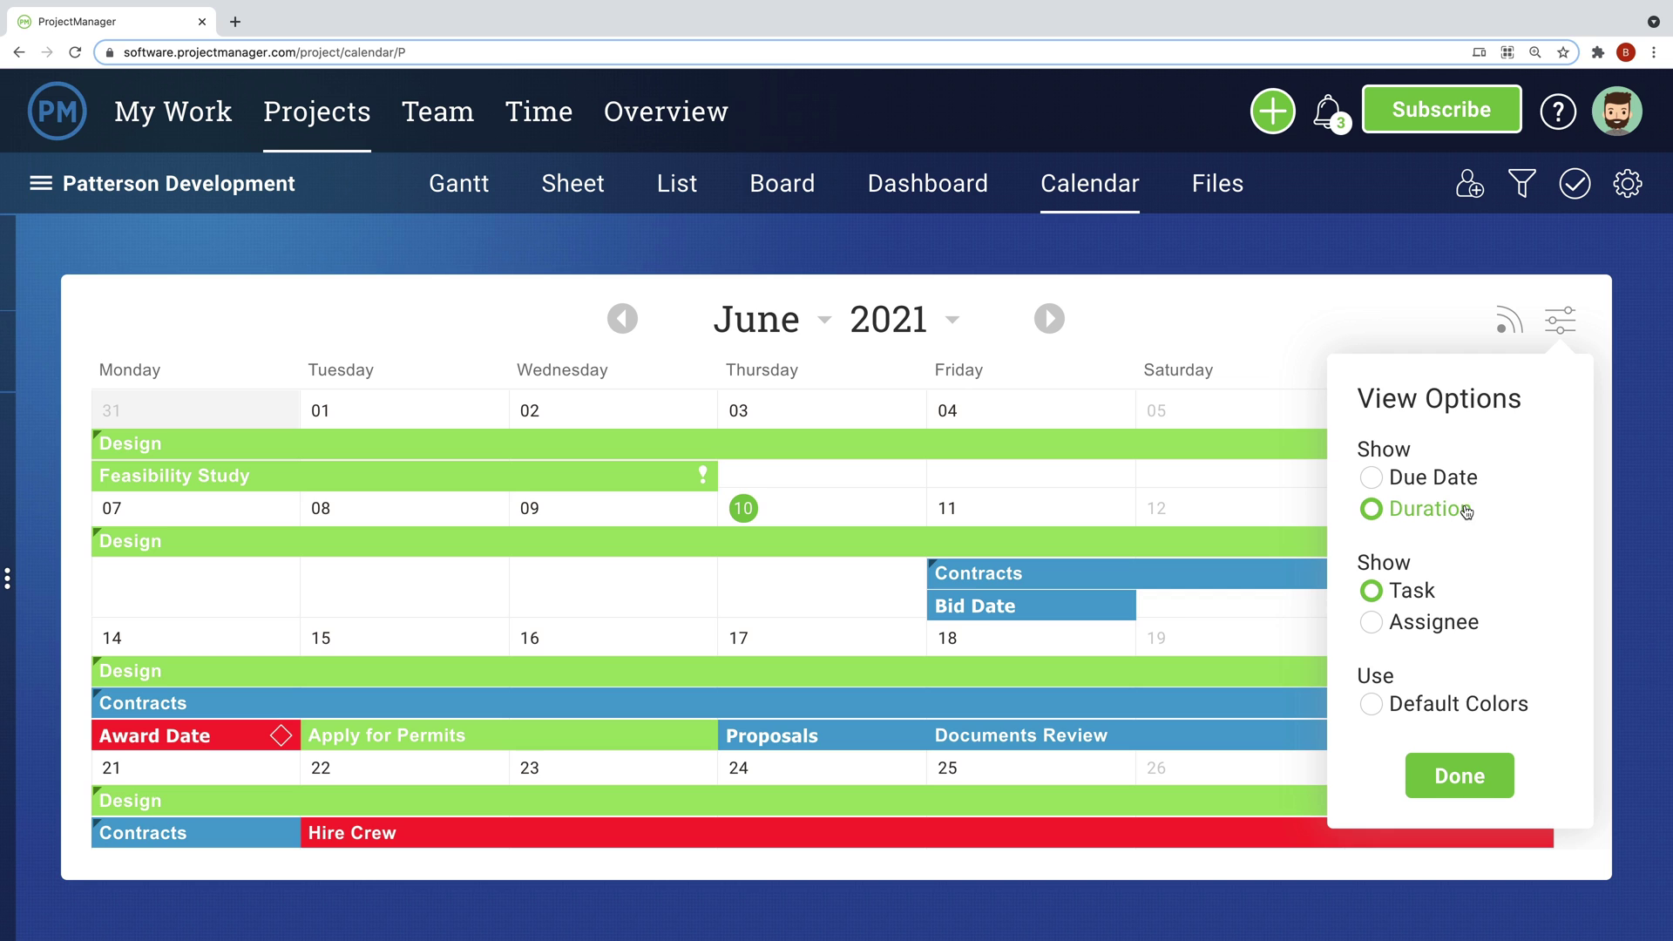
{"action": "left_click", "coordinate": [1457, 624]}
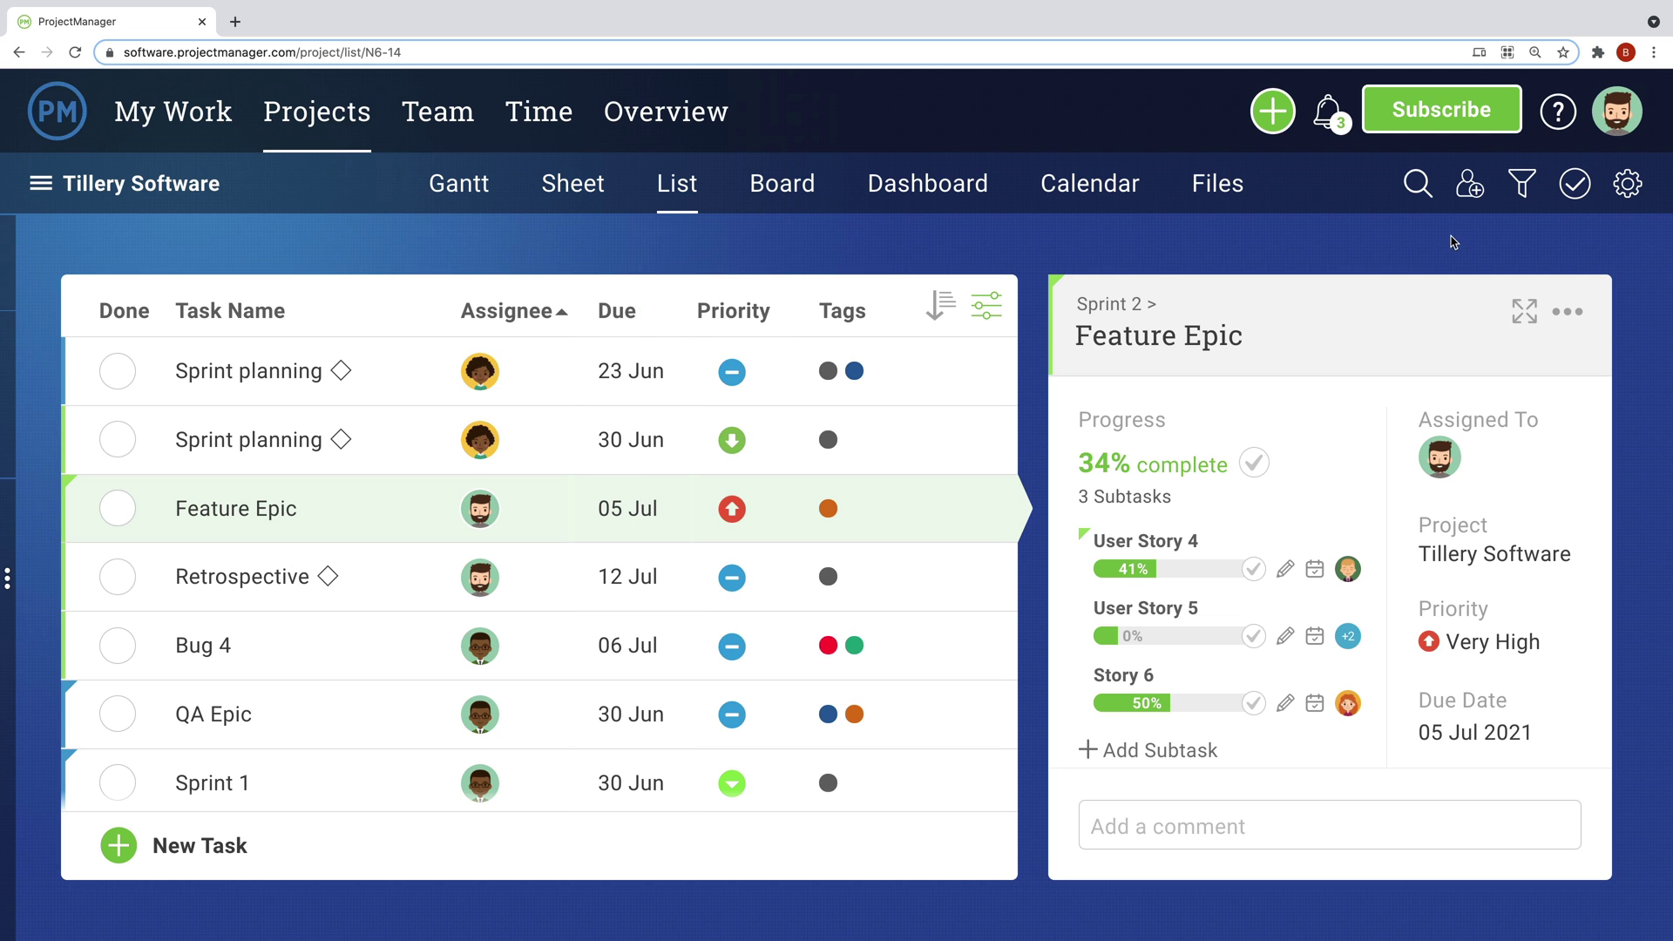
Step: Filter the task list to the Meeting tag and one person's tasks
{"action": "left_click", "coordinate": [1523, 185]}
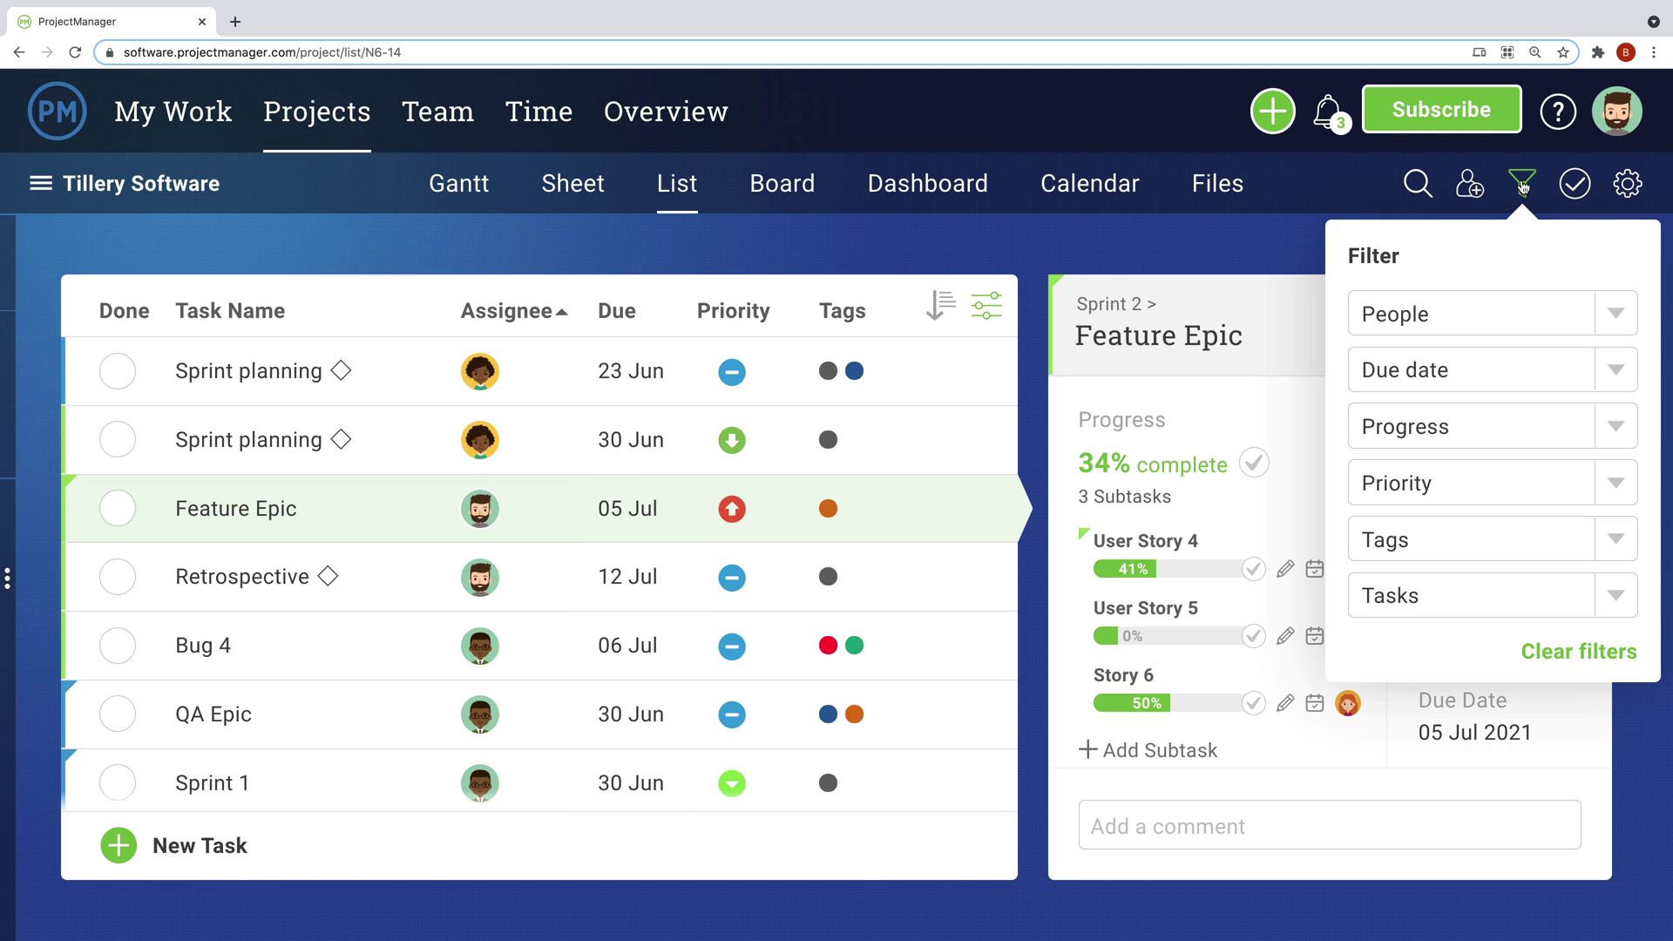
{"action": "left_click", "coordinate": [1517, 528]}
{"action": "scroll", "coordinate": [1546, 643], "scroll_direction": "down", "scroll_amount": 10}
{"action": "left_click", "coordinate": [1608, 637]}
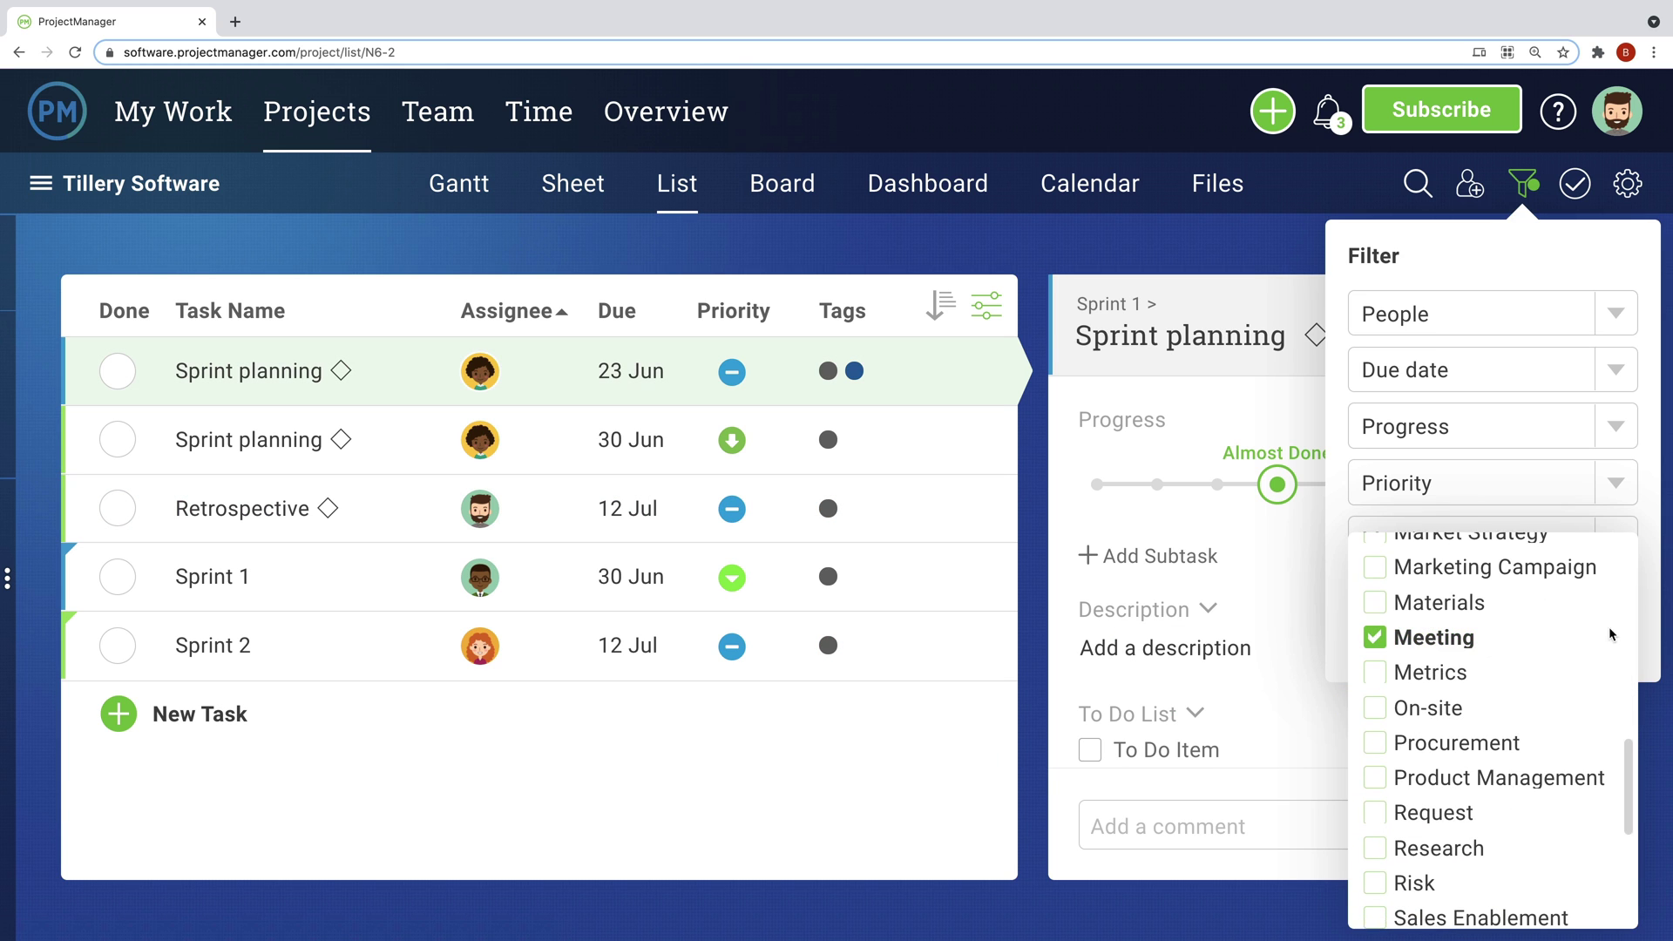
{"action": "left_click", "coordinate": [1482, 314]}
{"action": "left_click", "coordinate": [1612, 433]}
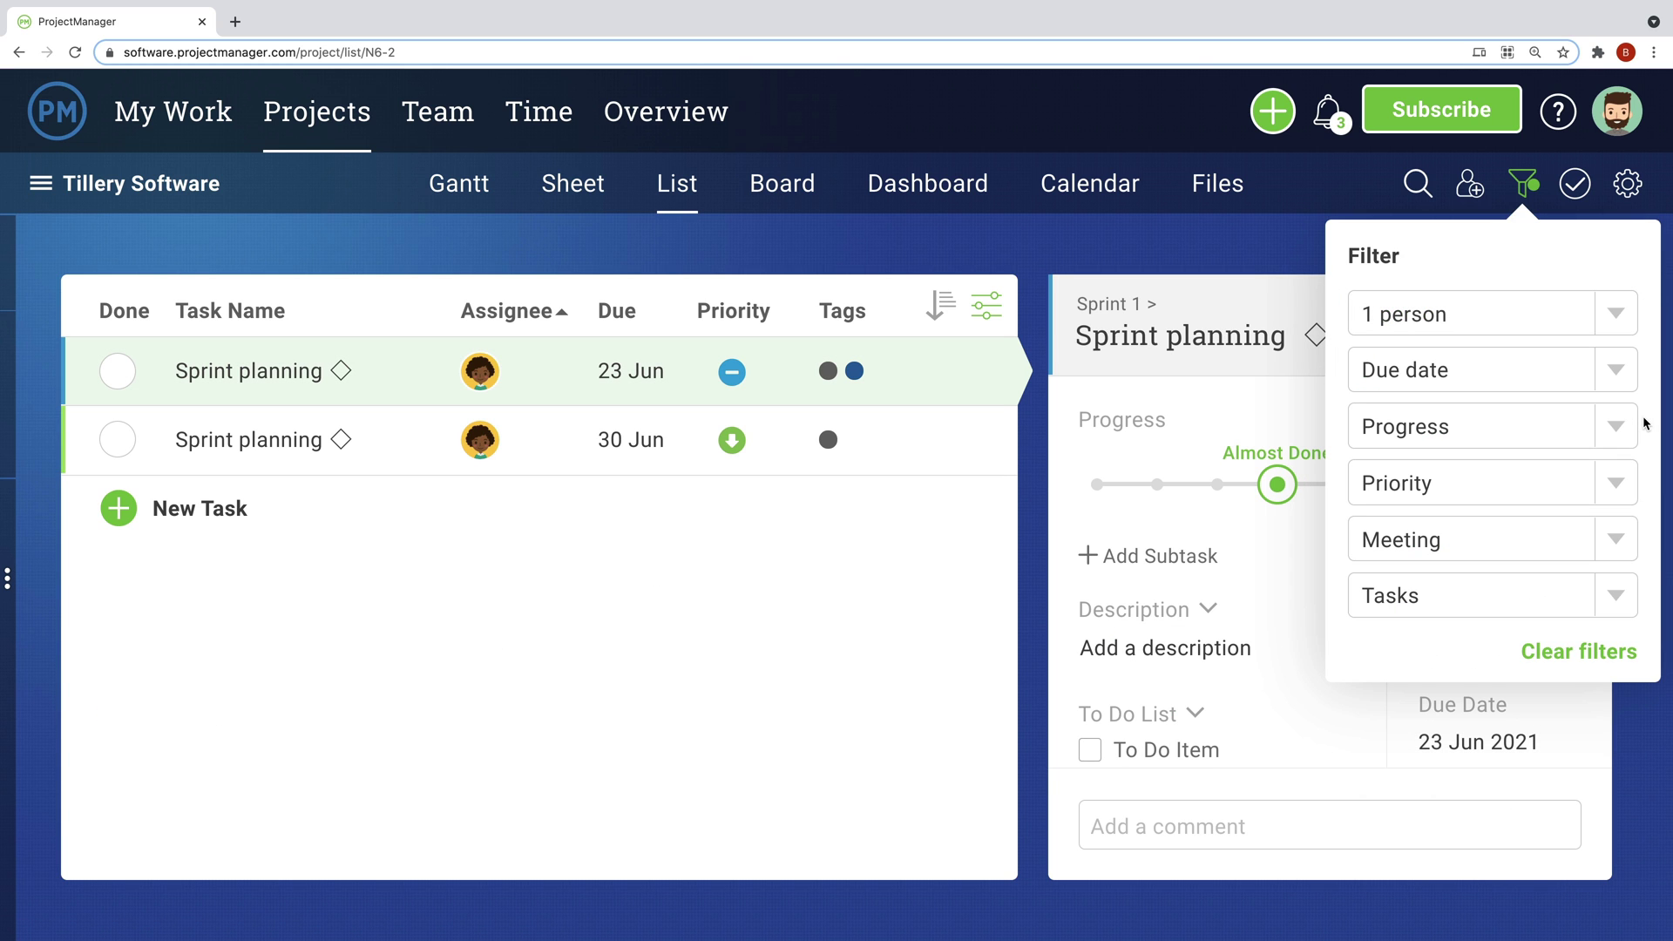
Step: Clear all filters and show only Summary Tasks
{"action": "left_click", "coordinate": [1580, 652]}
{"action": "left_click", "coordinate": [1616, 596]}
{"action": "left_click", "coordinate": [1515, 688]}
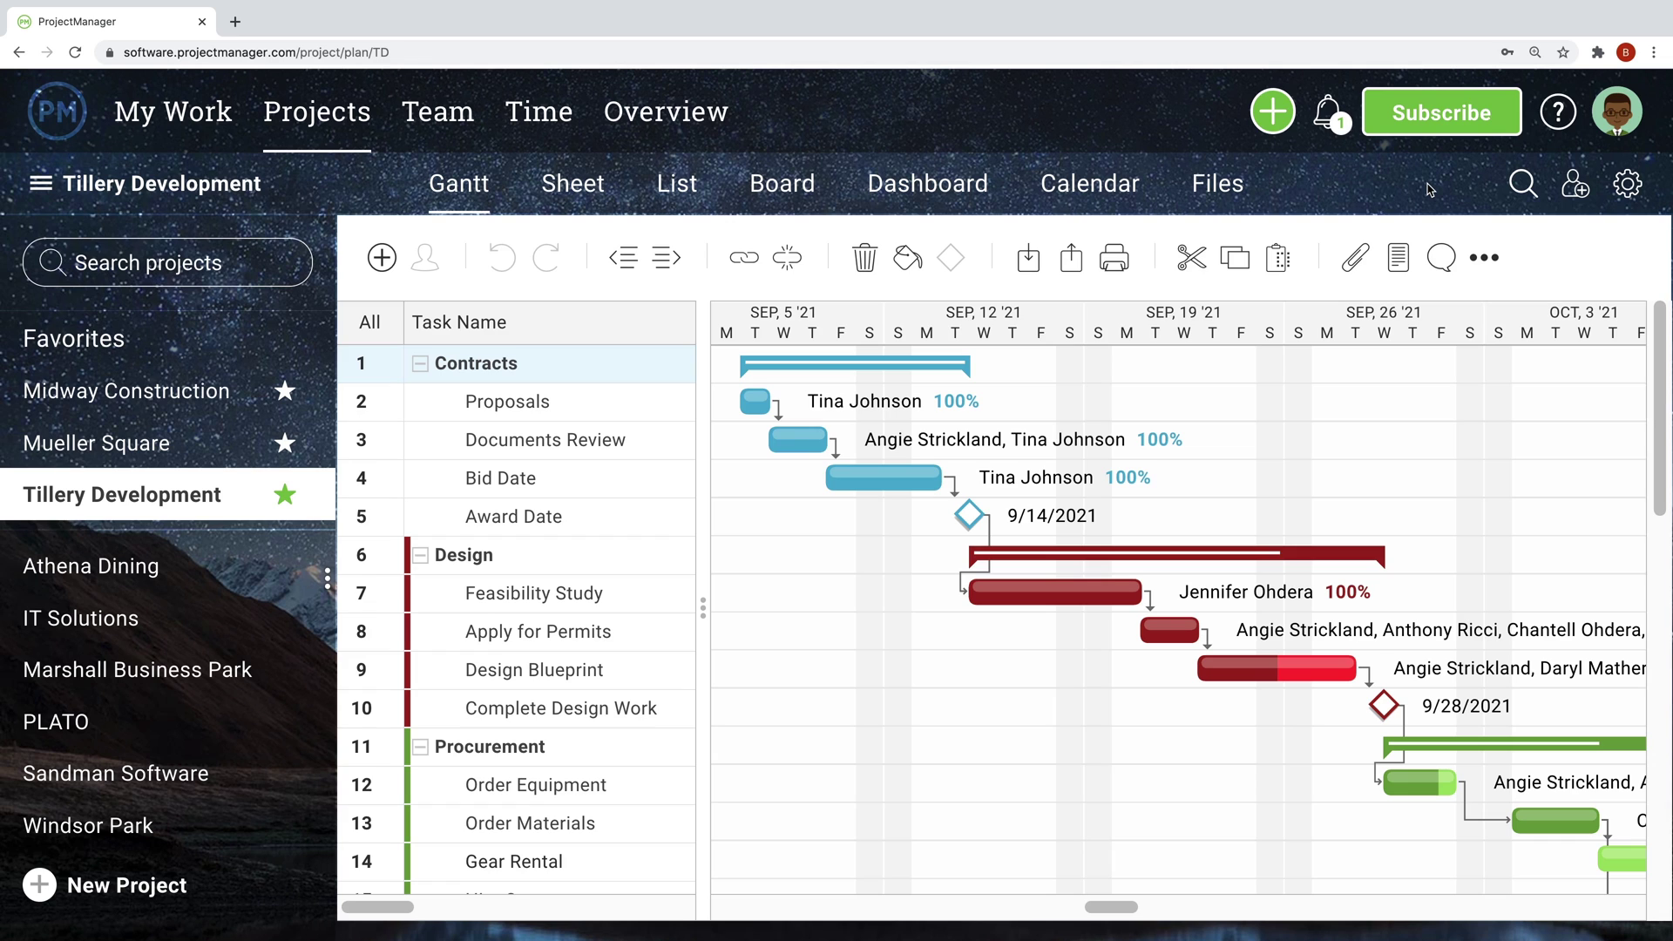
Step: Check the notifications, then sort the My Work list by the Priority column
{"action": "left_click", "coordinate": [1332, 115]}
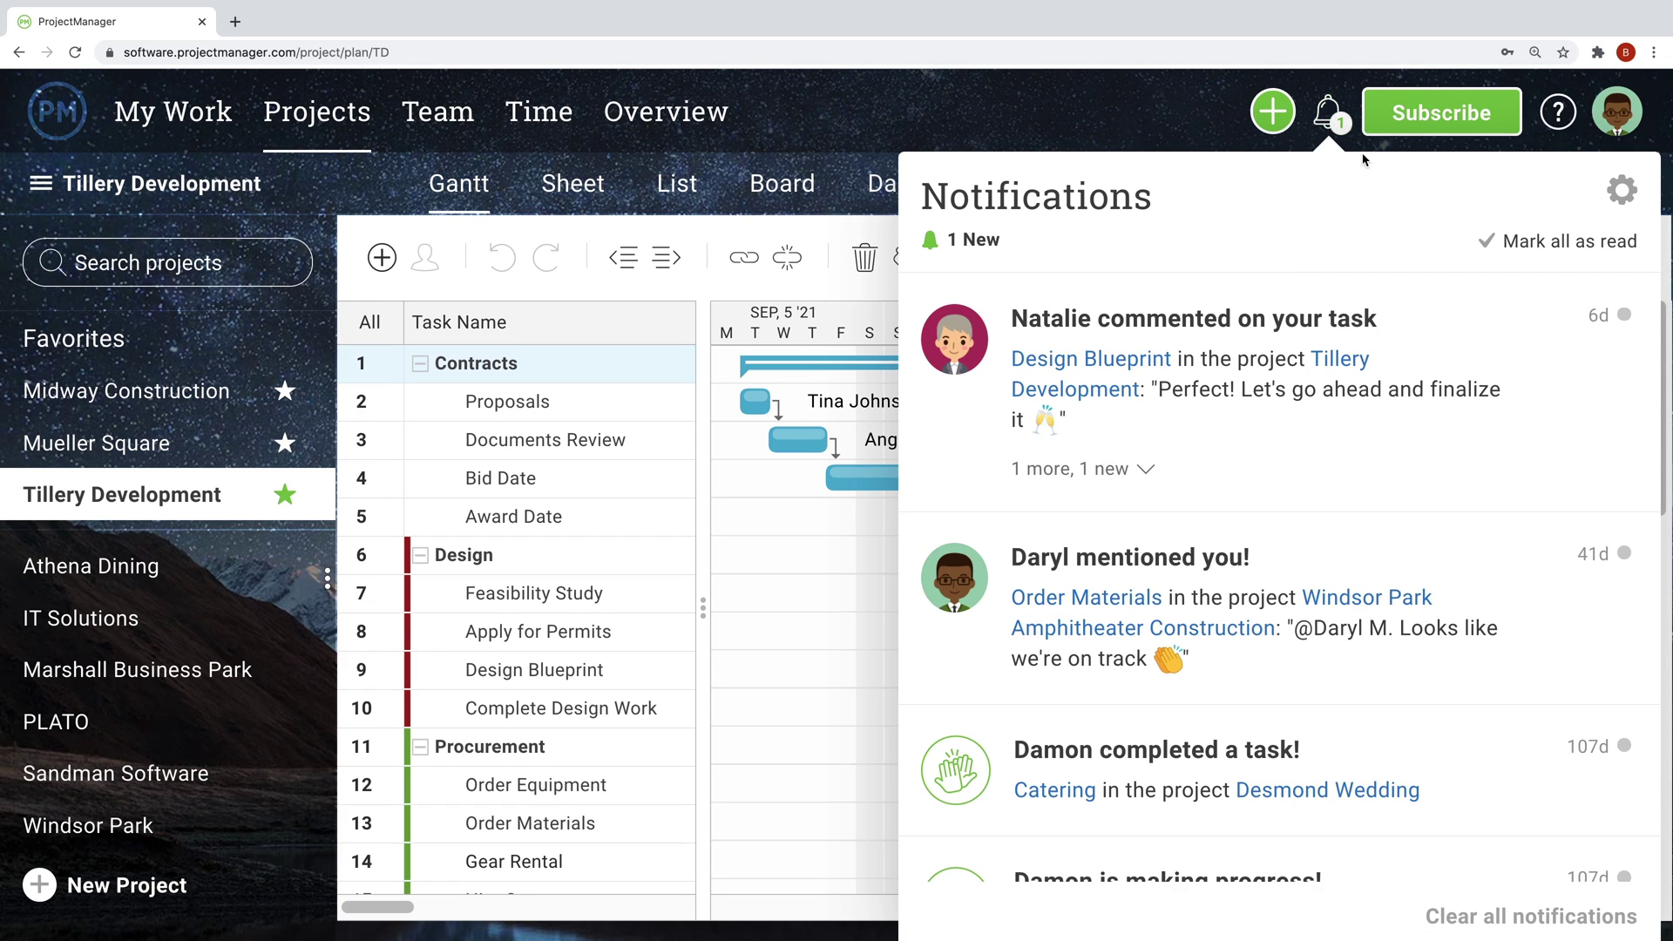
{"action": "mouse_move", "coordinate": [1477, 312]}
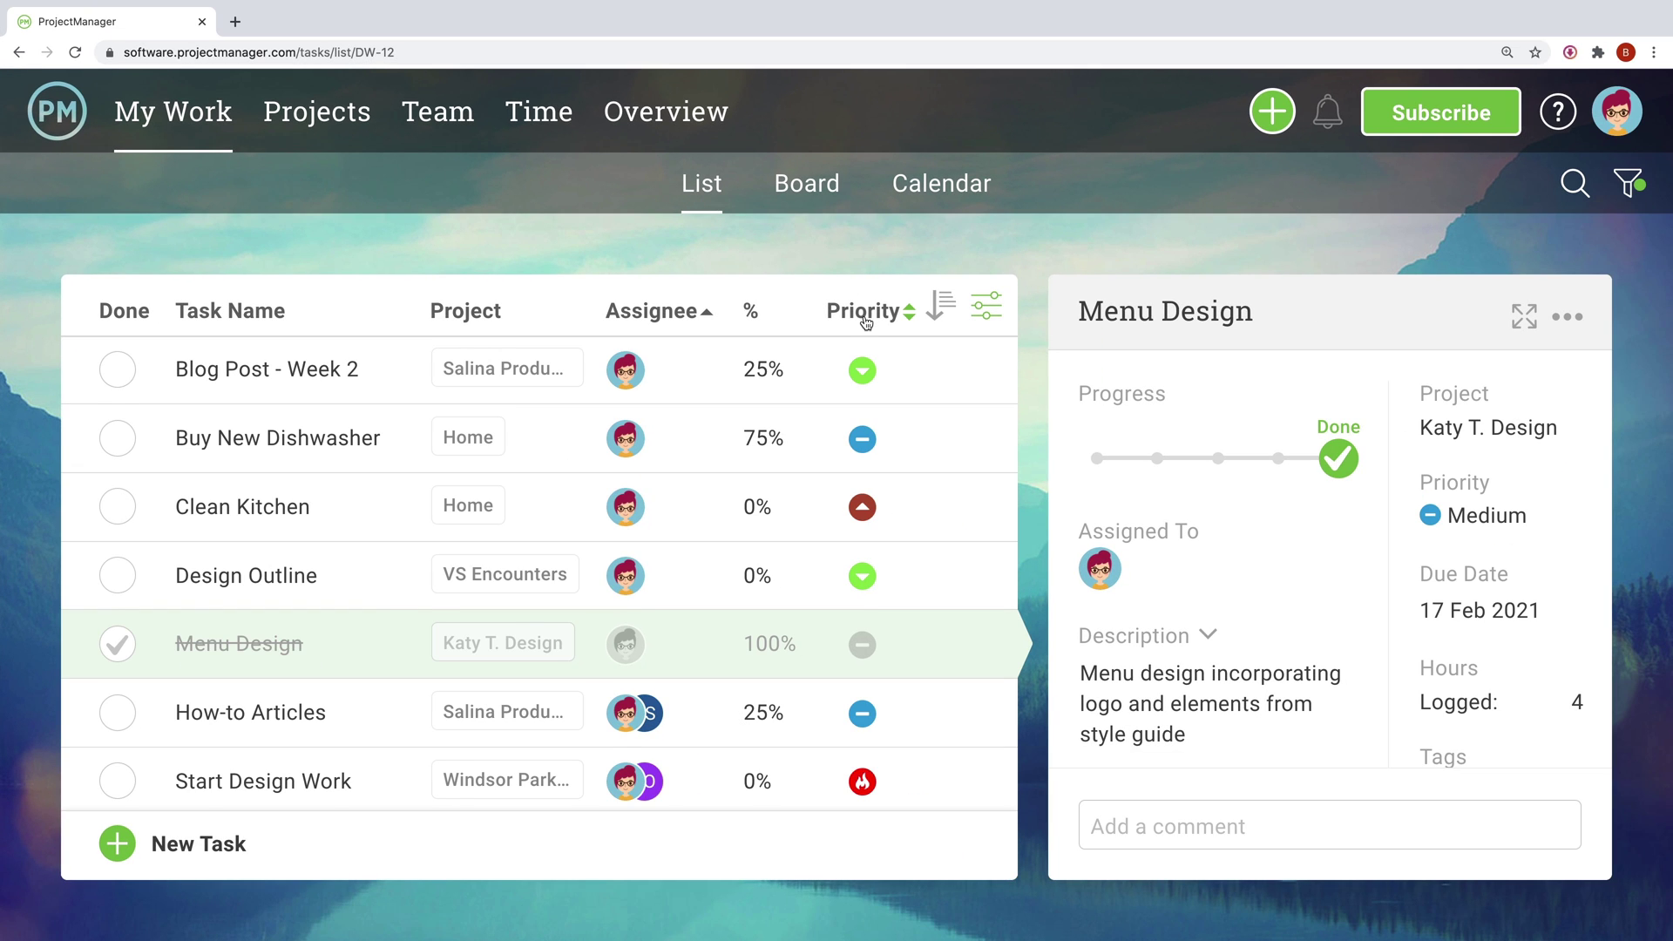
{"action": "left_click", "coordinate": [866, 323]}
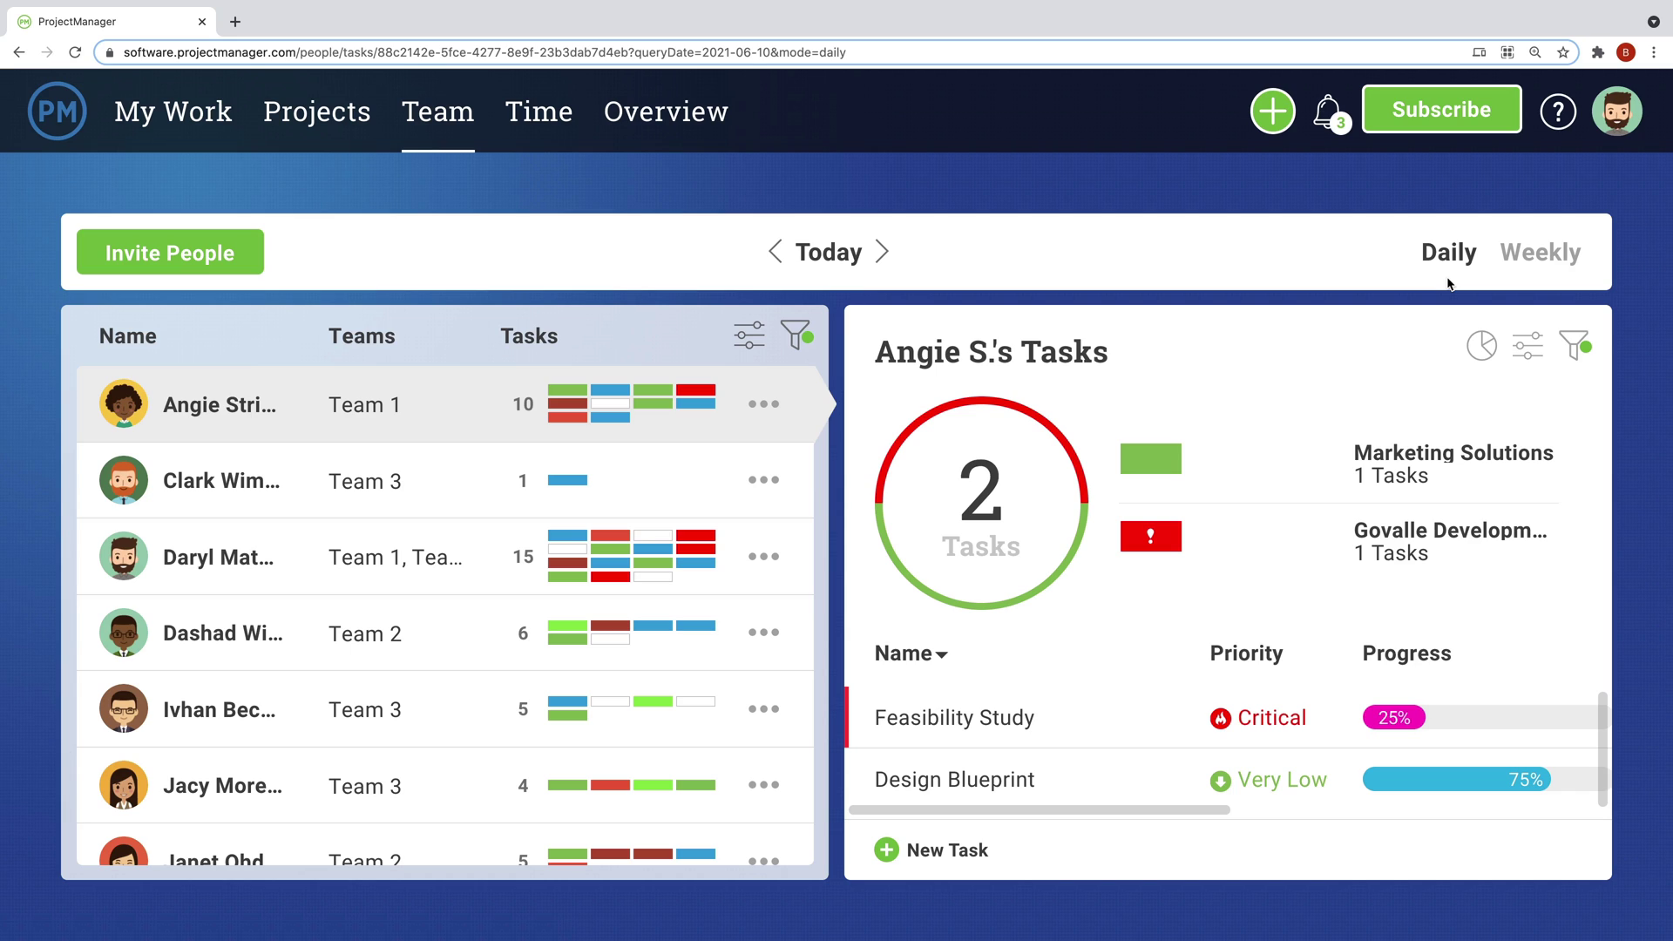
Step: Show the team's tasks Weekly and reassign Feasibility Study to another member
{"action": "left_click", "coordinate": [1530, 272]}
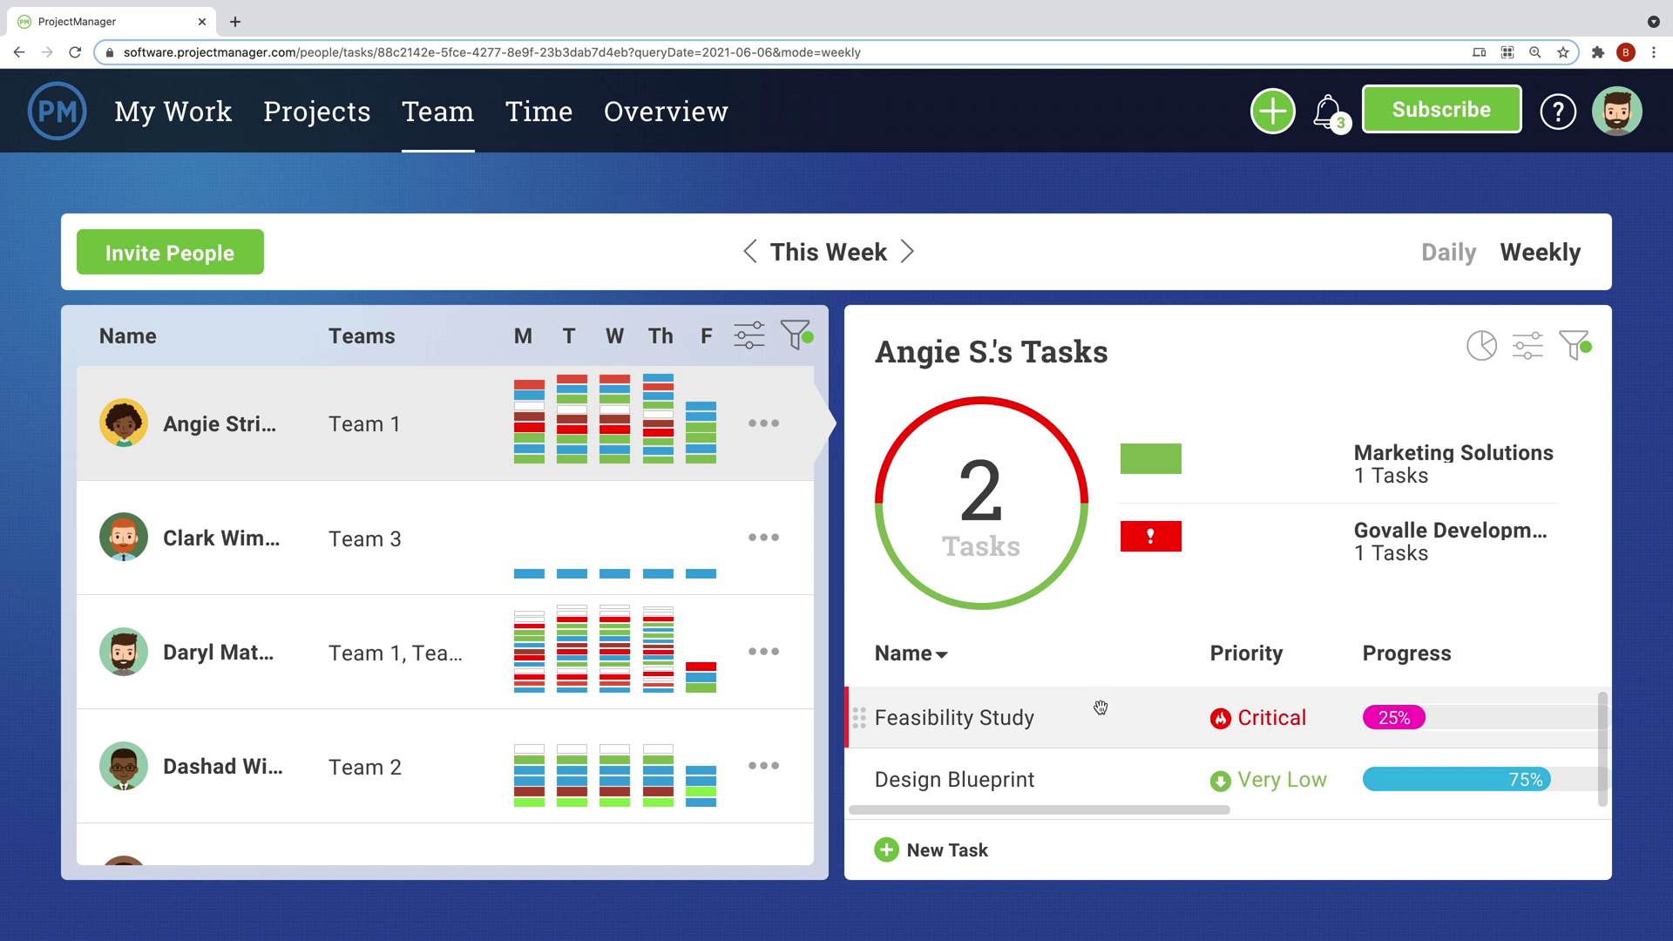
{"action": "left_click_drag", "start_coordinate": [1071, 712], "coordinate": [720, 547]}
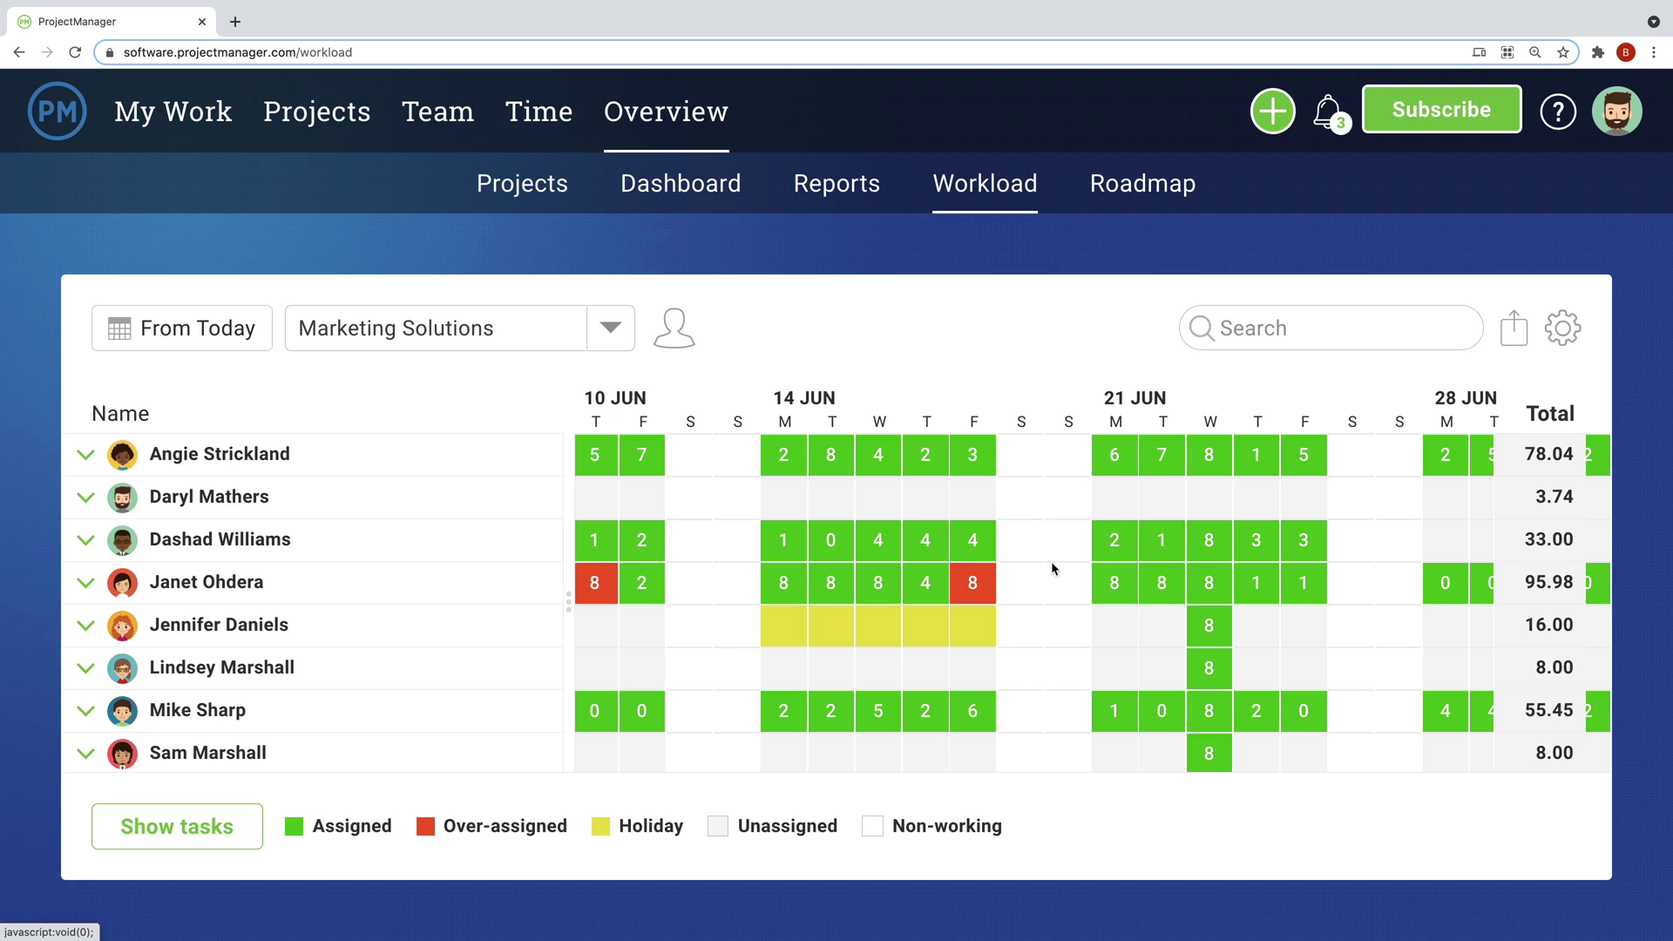
Step: Reassign the over-assigned person's 8-hour Design Blueprint work to another team member and save
{"action": "left_click", "coordinate": [974, 583]}
{"action": "left_click", "coordinate": [1085, 579]}
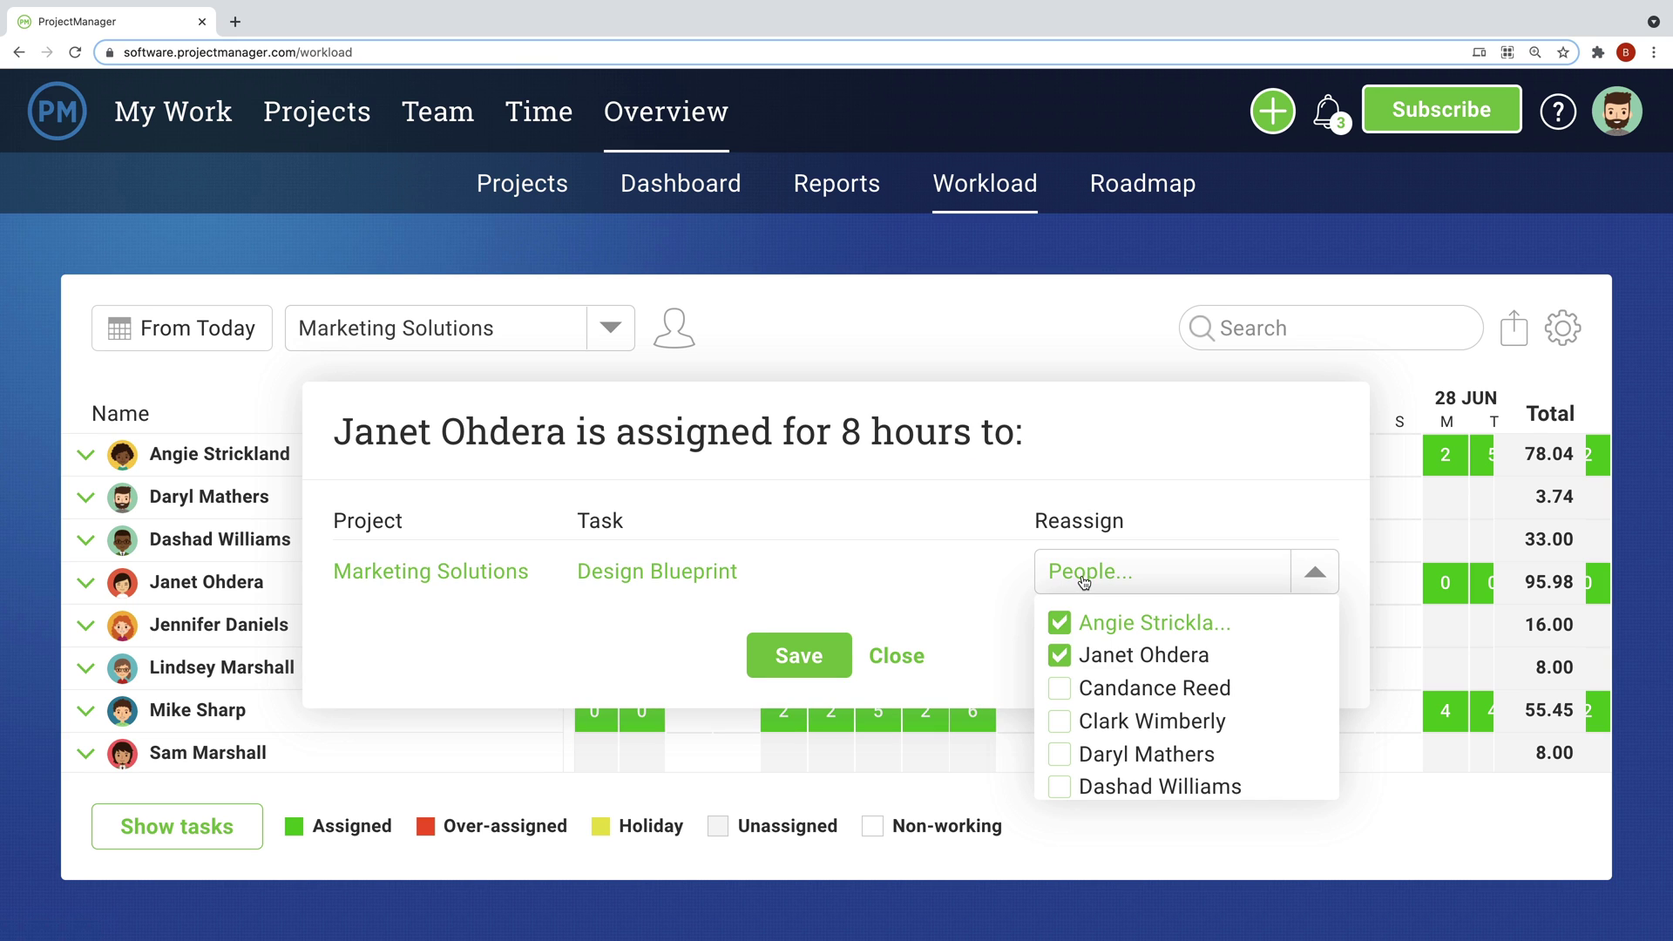
{"action": "left_click", "coordinate": [1089, 655]}
{"action": "left_click", "coordinate": [1106, 689]}
{"action": "left_click", "coordinate": [831, 671]}
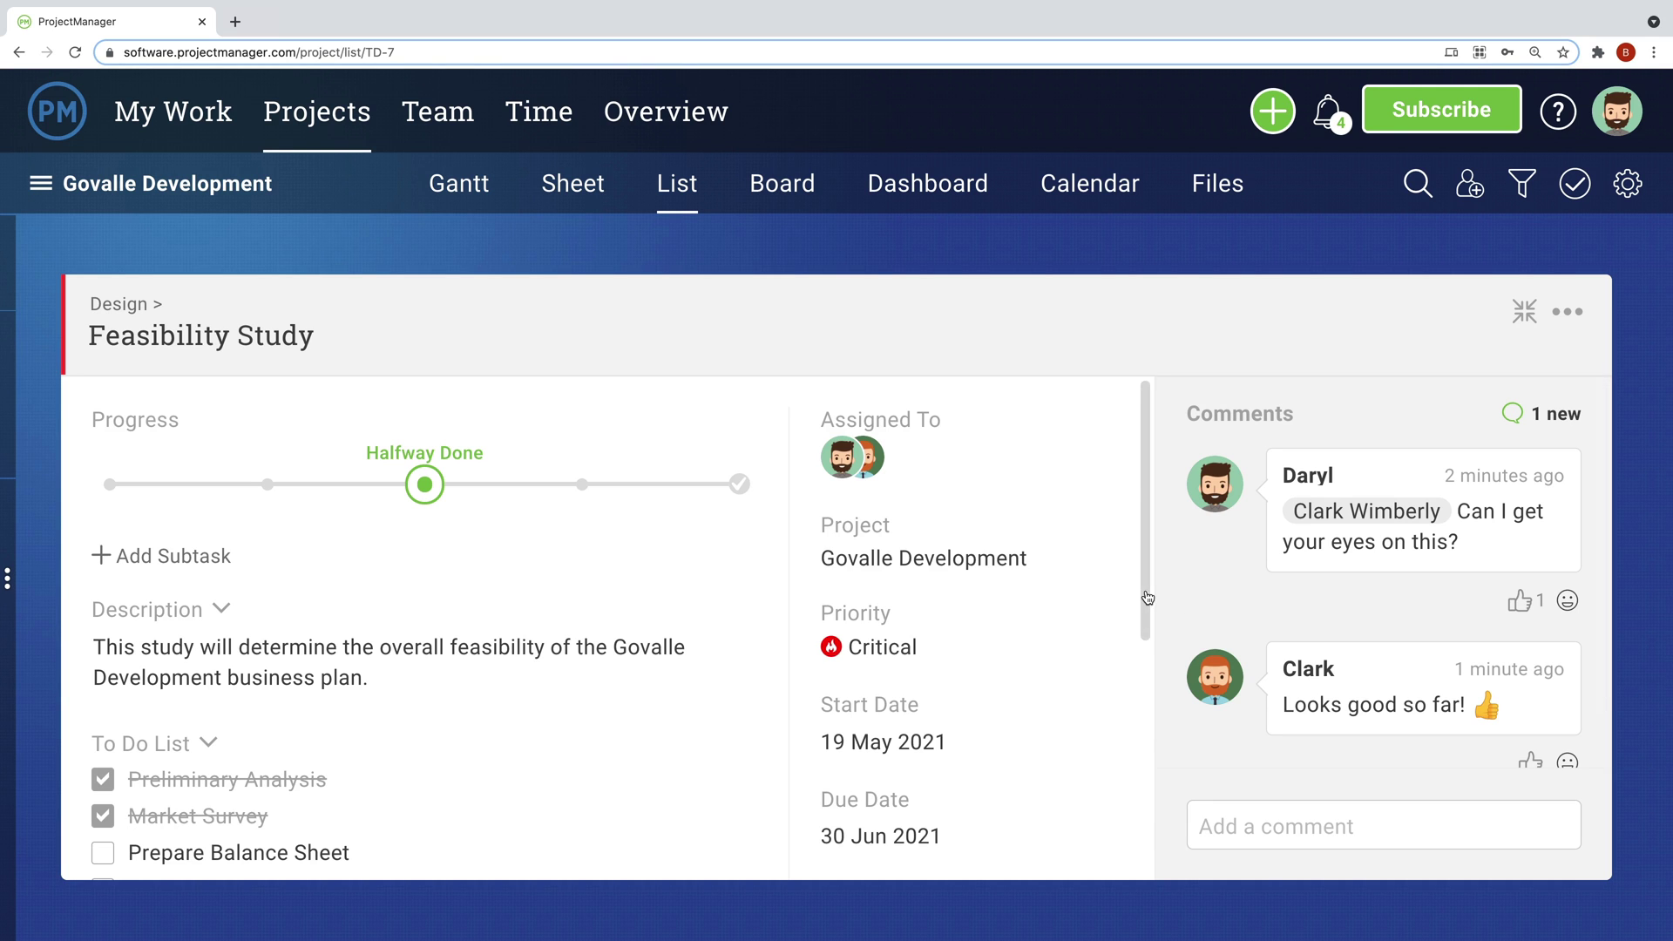
Step: Add 4 logged hours to Feasibility Study, bringing actual time to 6 of 8 hours
{"action": "scroll", "coordinate": [1124, 610], "scroll_direction": "down", "scroll_amount": 5}
{"action": "left_click", "coordinate": [1118, 663]}
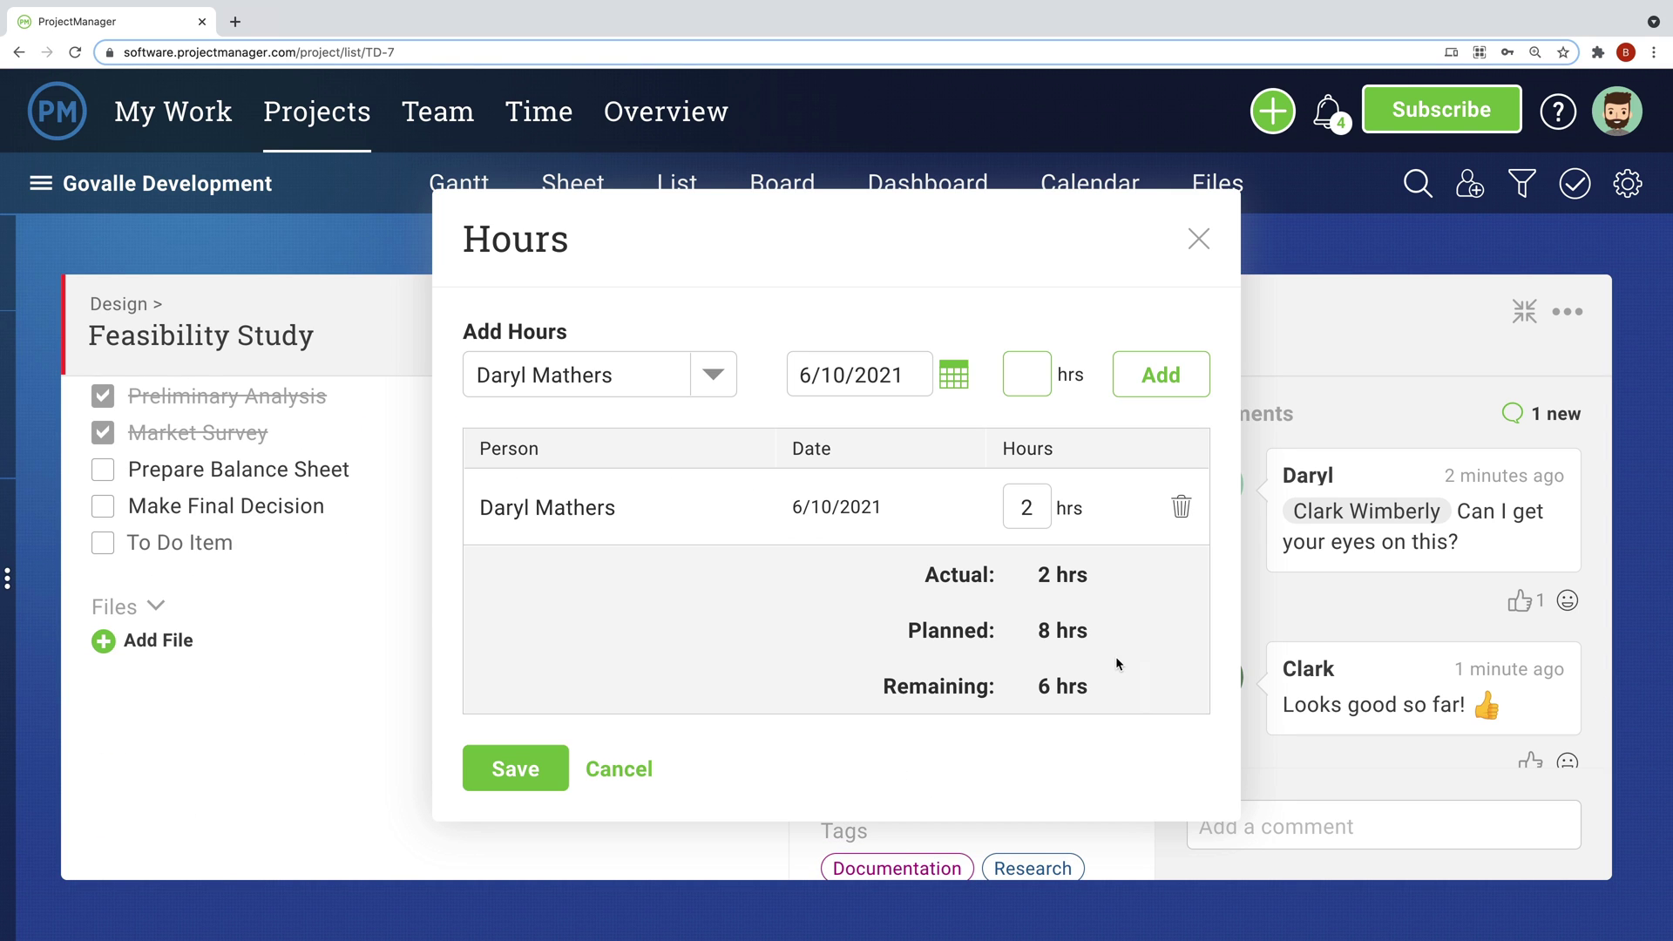
{"action": "type", "text": "4"}
{"action": "left_click", "coordinate": [1145, 390]}
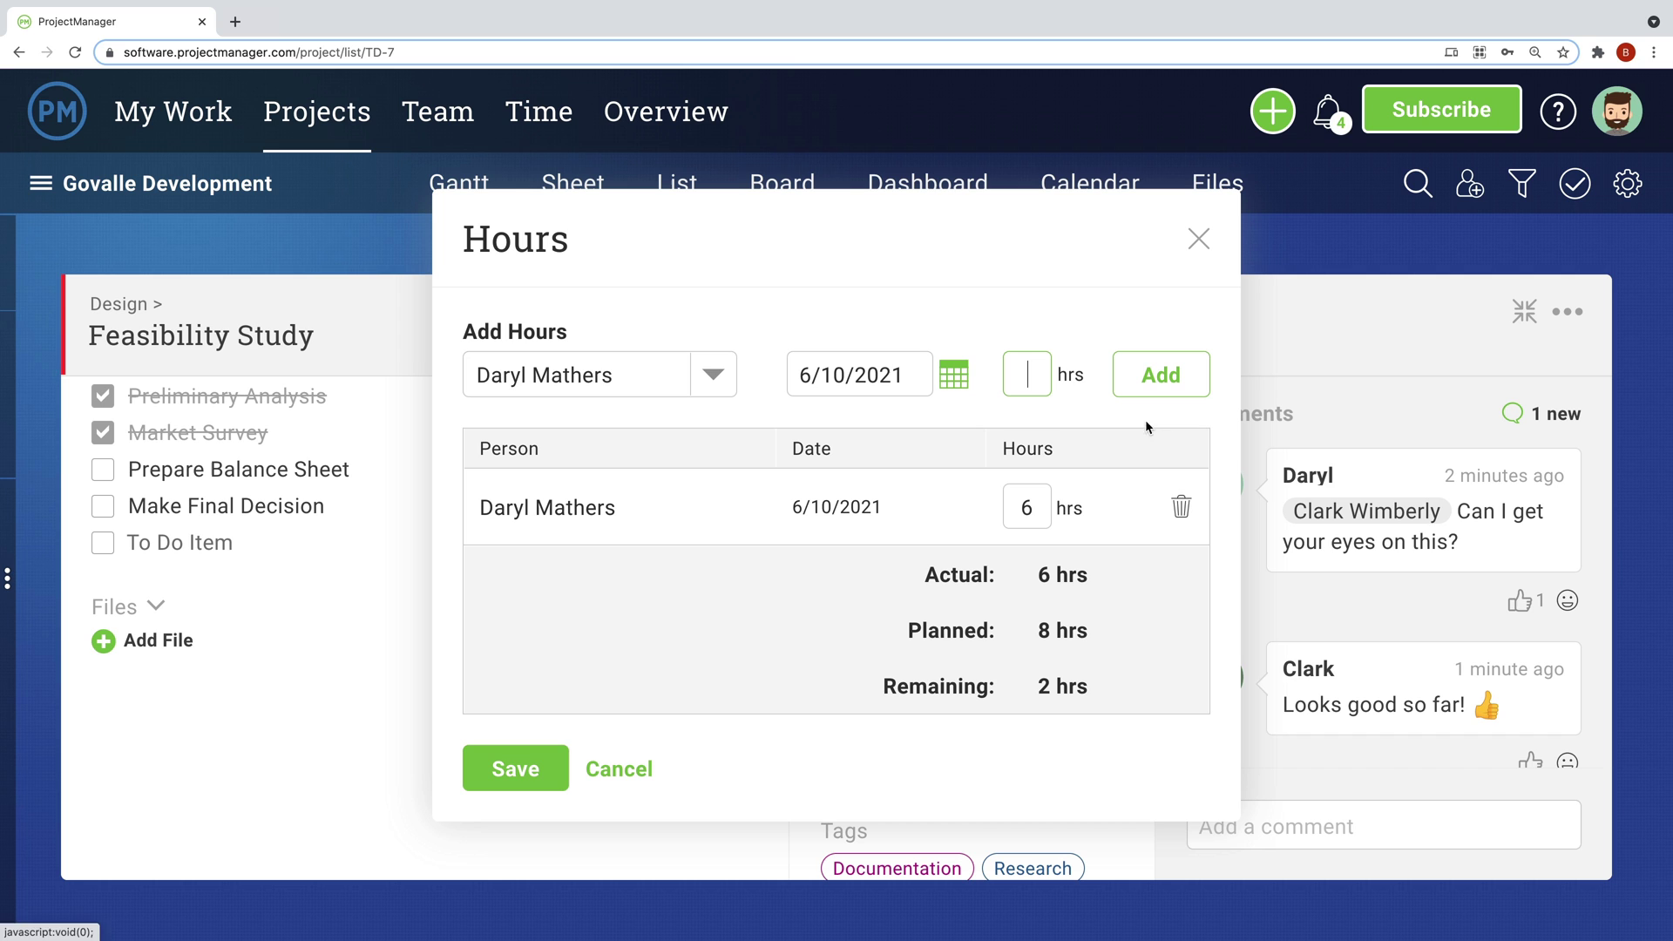
{"action": "left_click", "coordinate": [523, 774]}
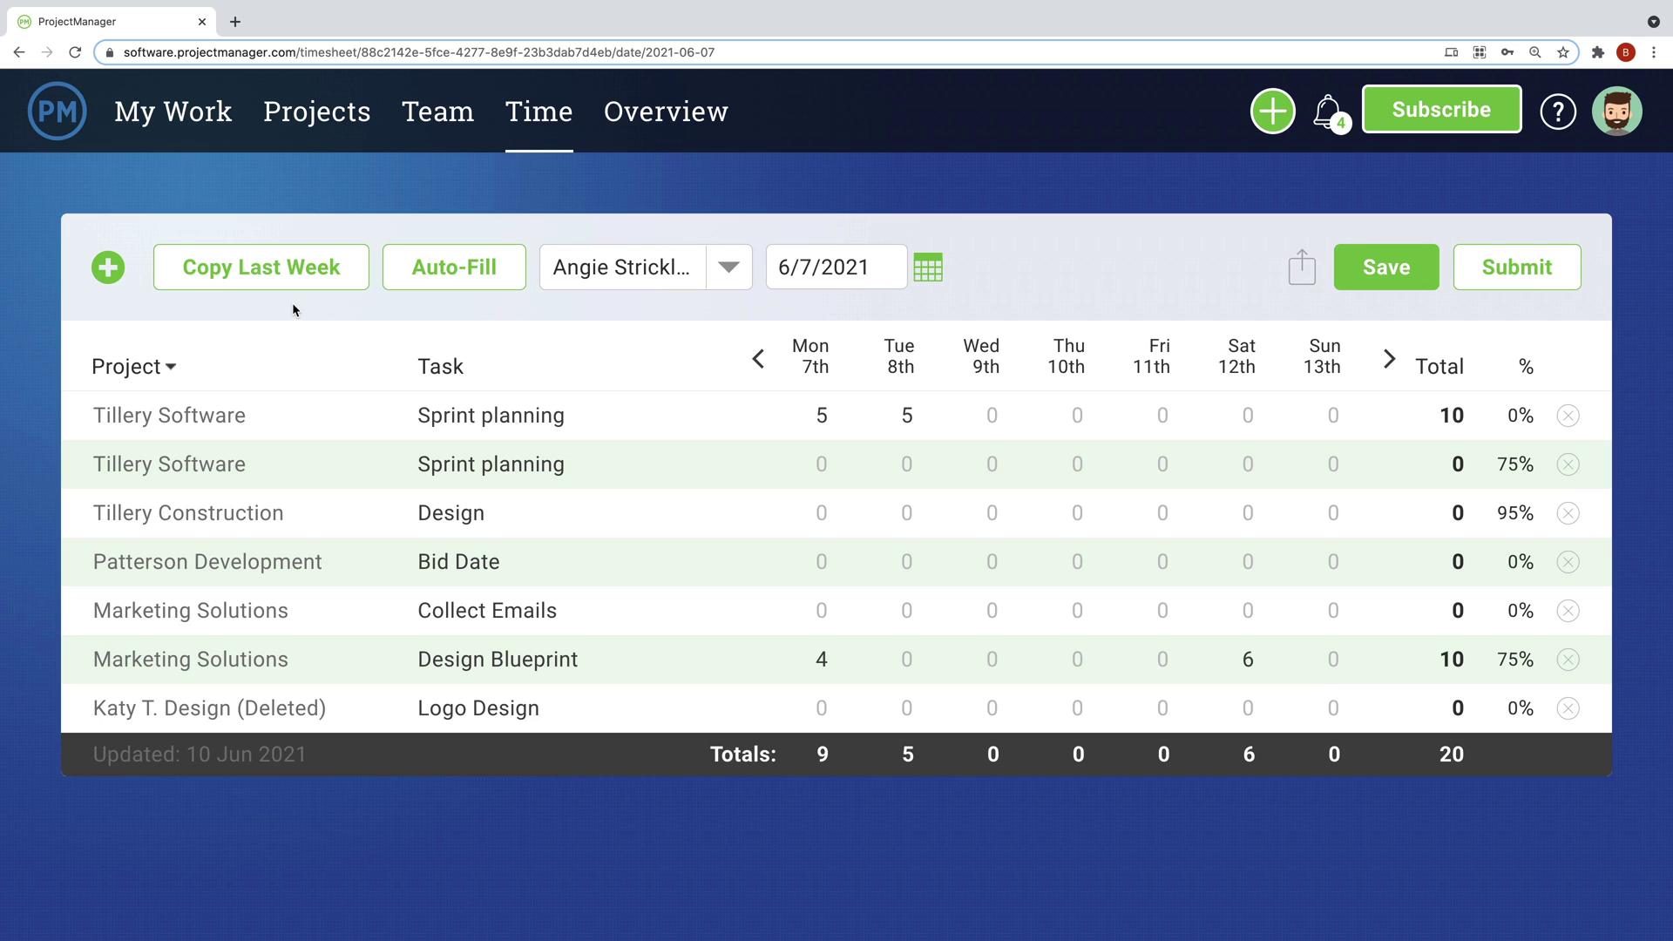
Step: Copy last week's hours into this week's timesheet
{"action": "left_click", "coordinate": [243, 277]}
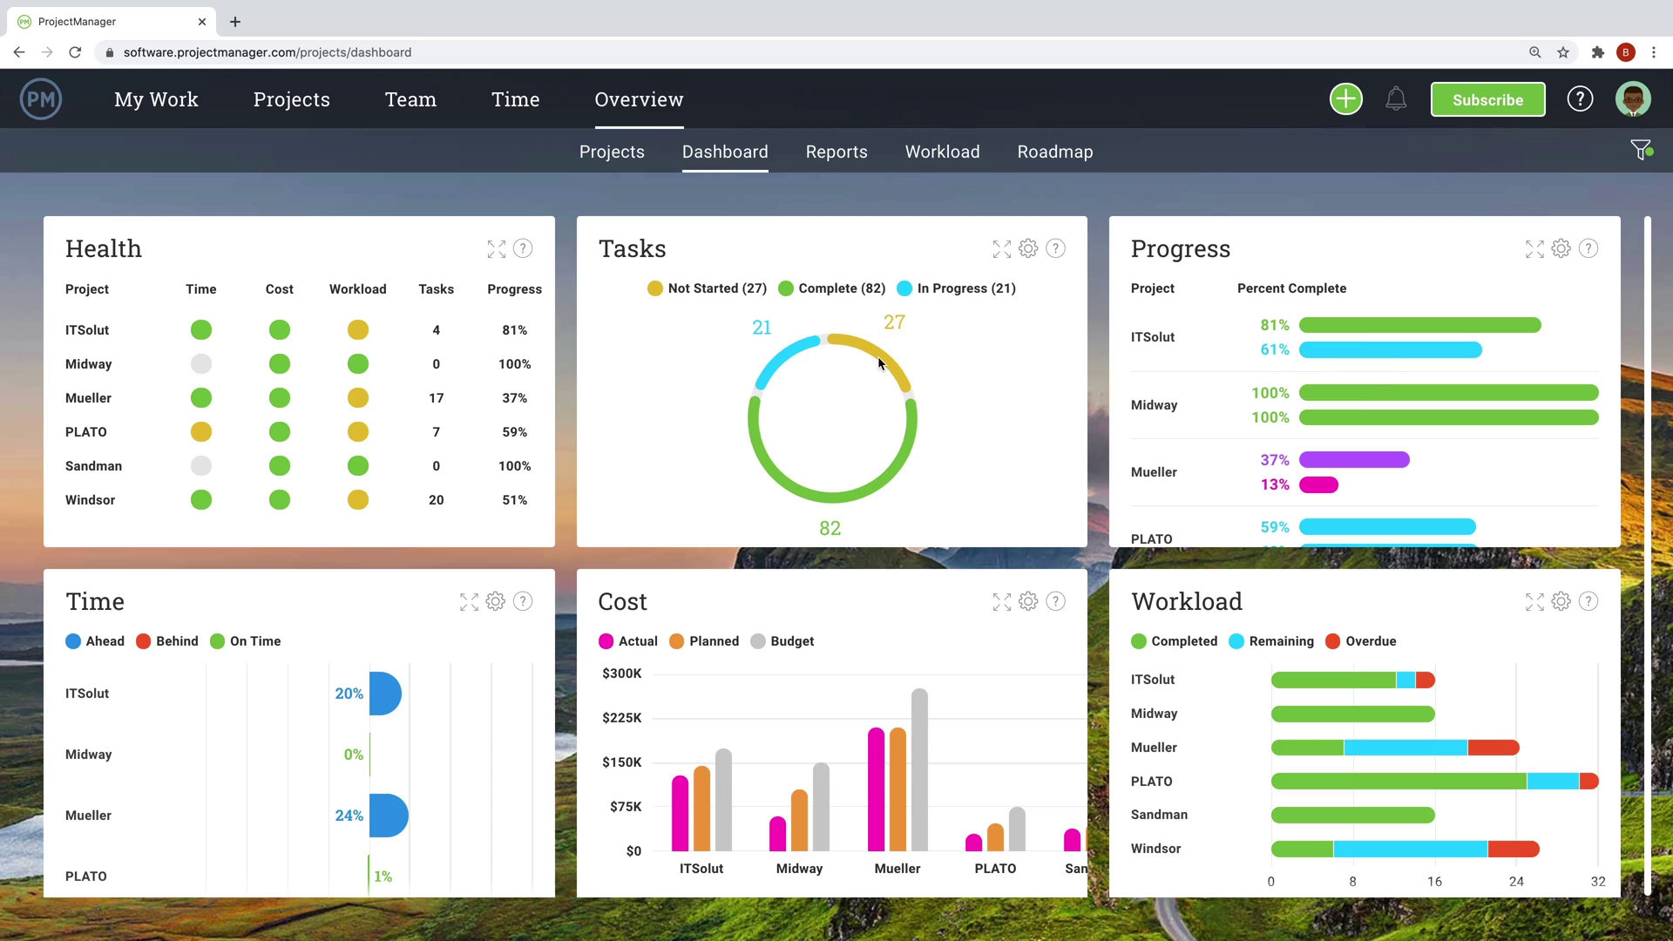
Step: Expand the Cost widget to compare each project's actual, planned and budget costs
{"action": "mouse_move", "coordinate": [882, 358]}
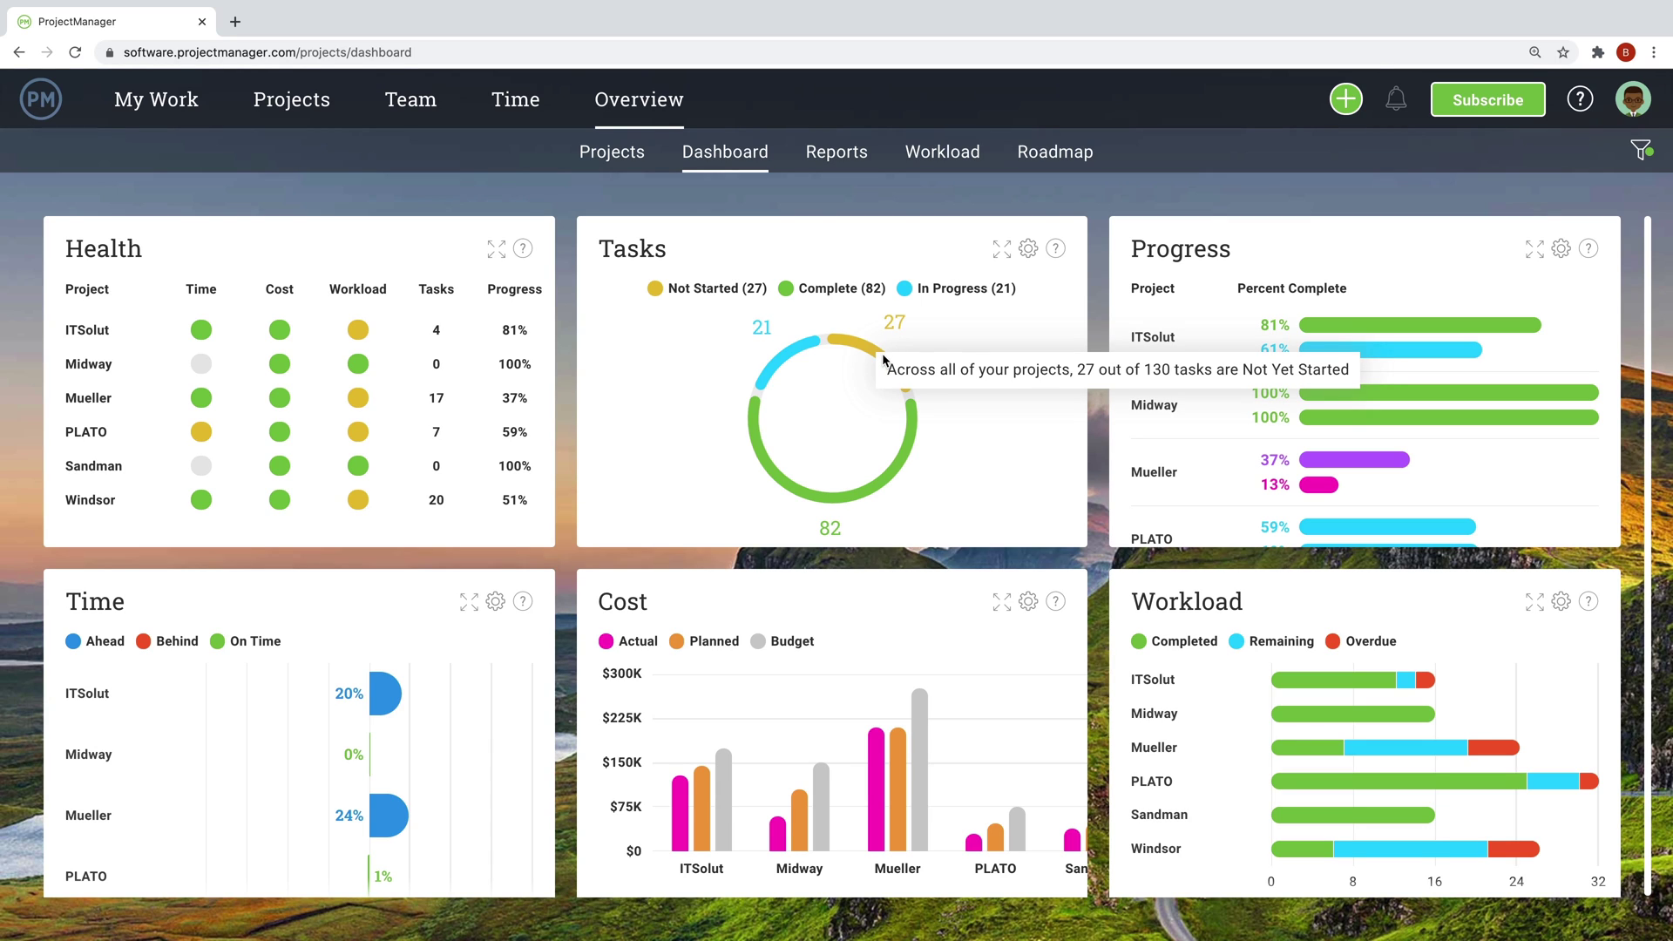
{"action": "mouse_move", "coordinate": [914, 434]}
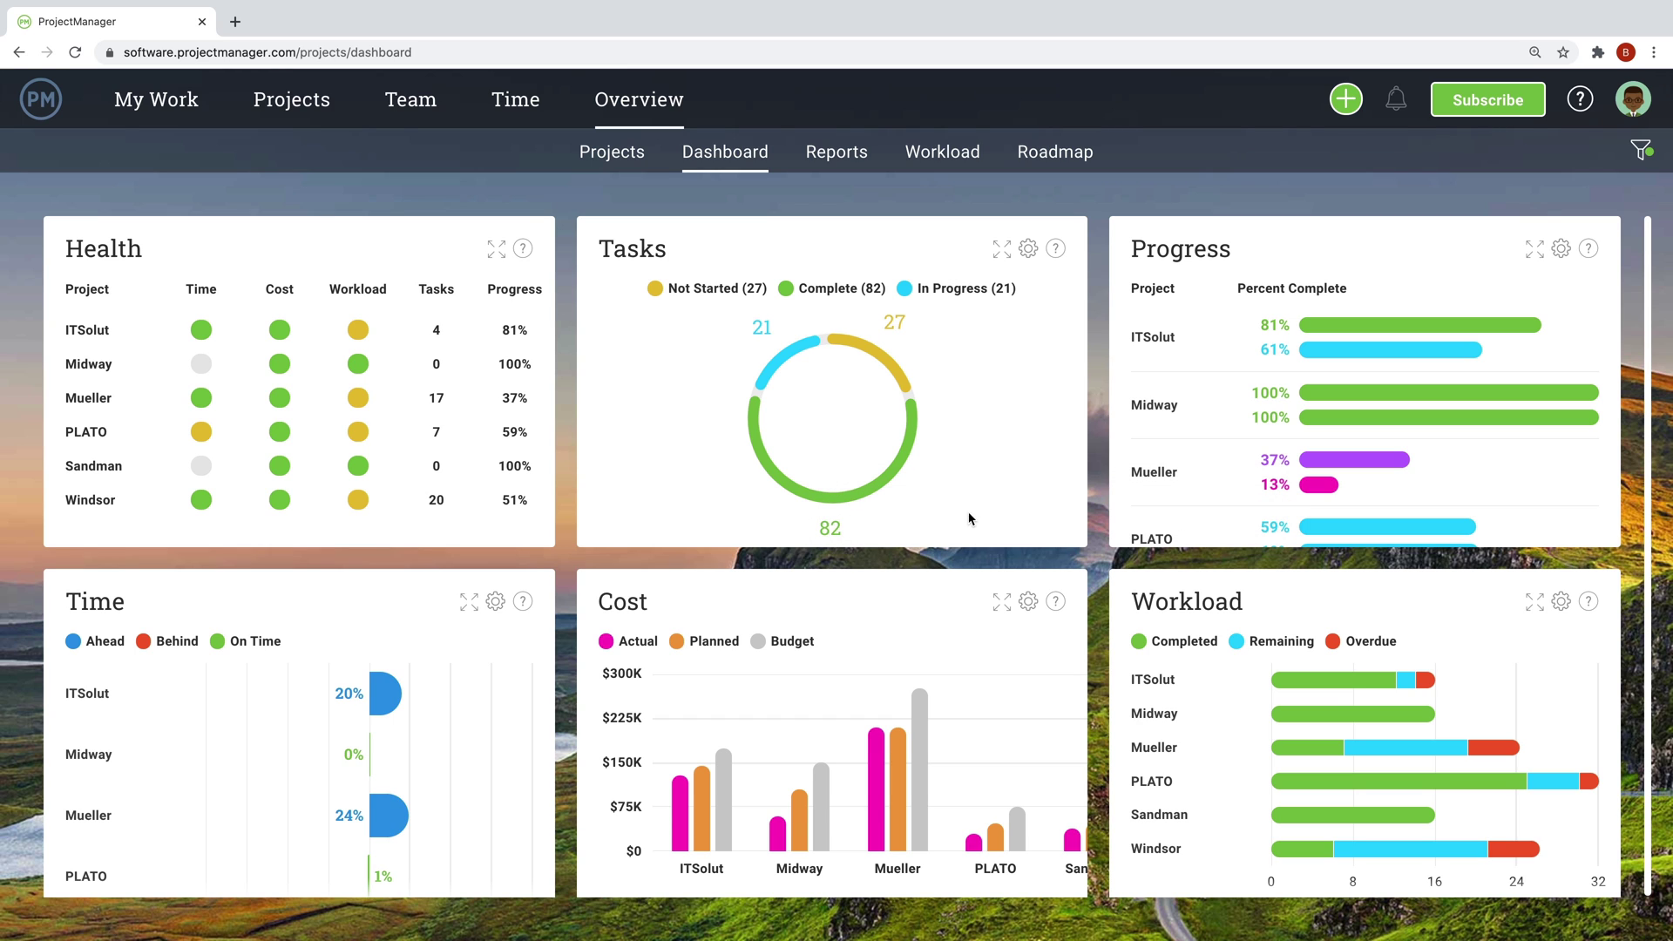
{"action": "left_click", "coordinate": [1002, 601]}
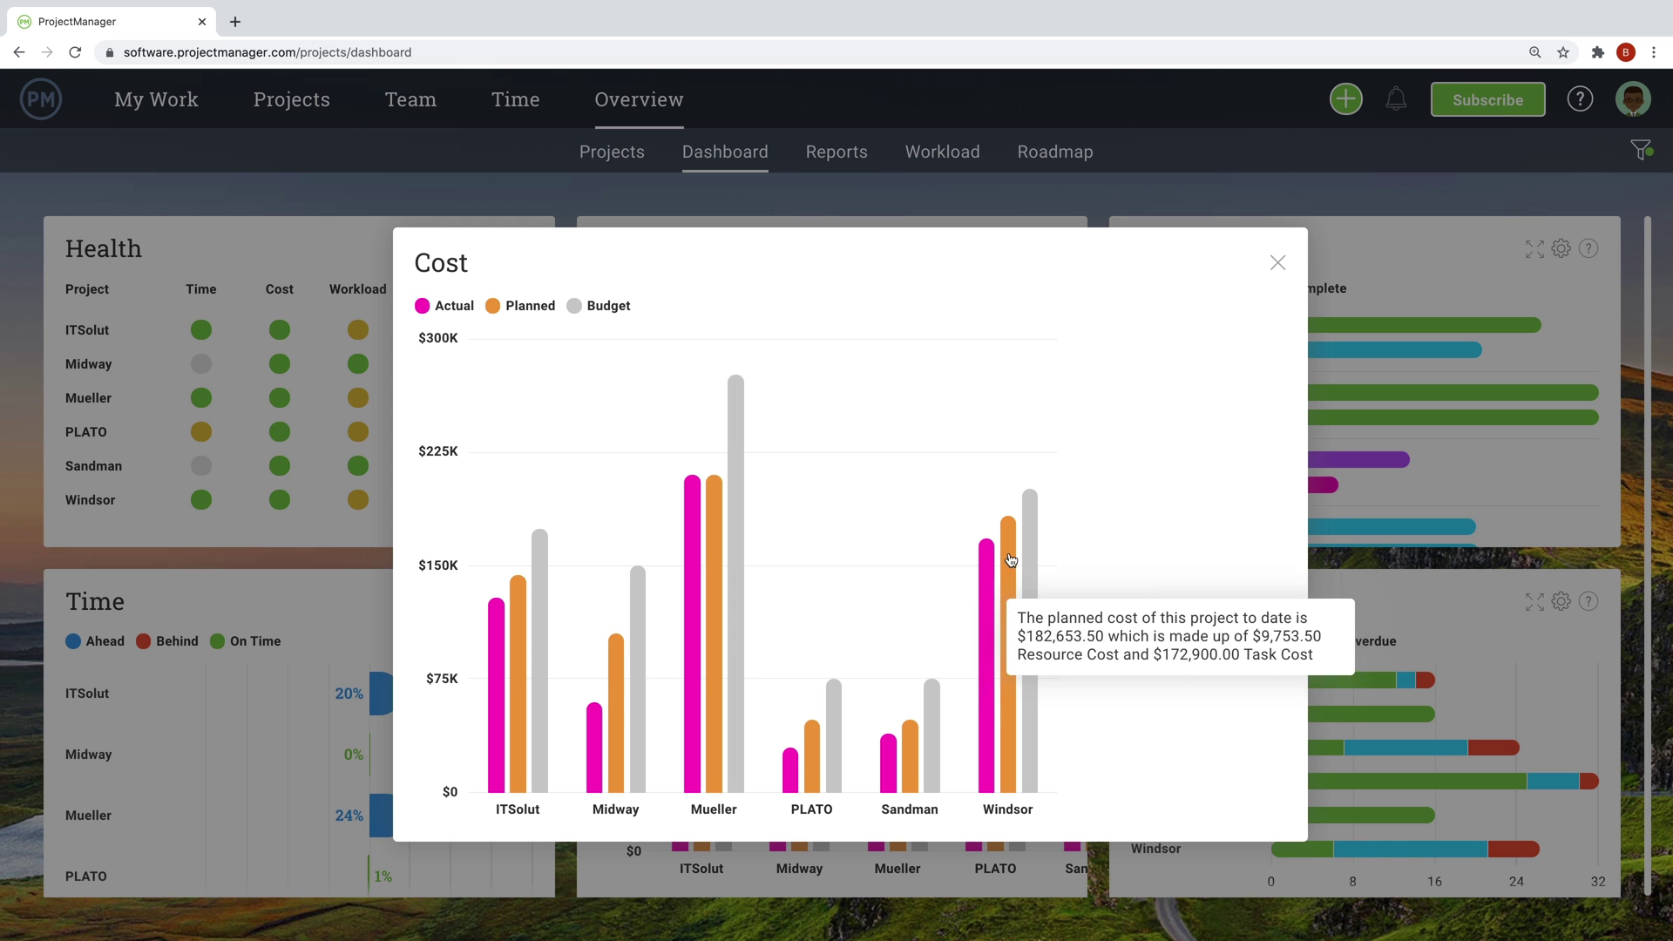
{"action": "mouse_move", "coordinate": [740, 458]}
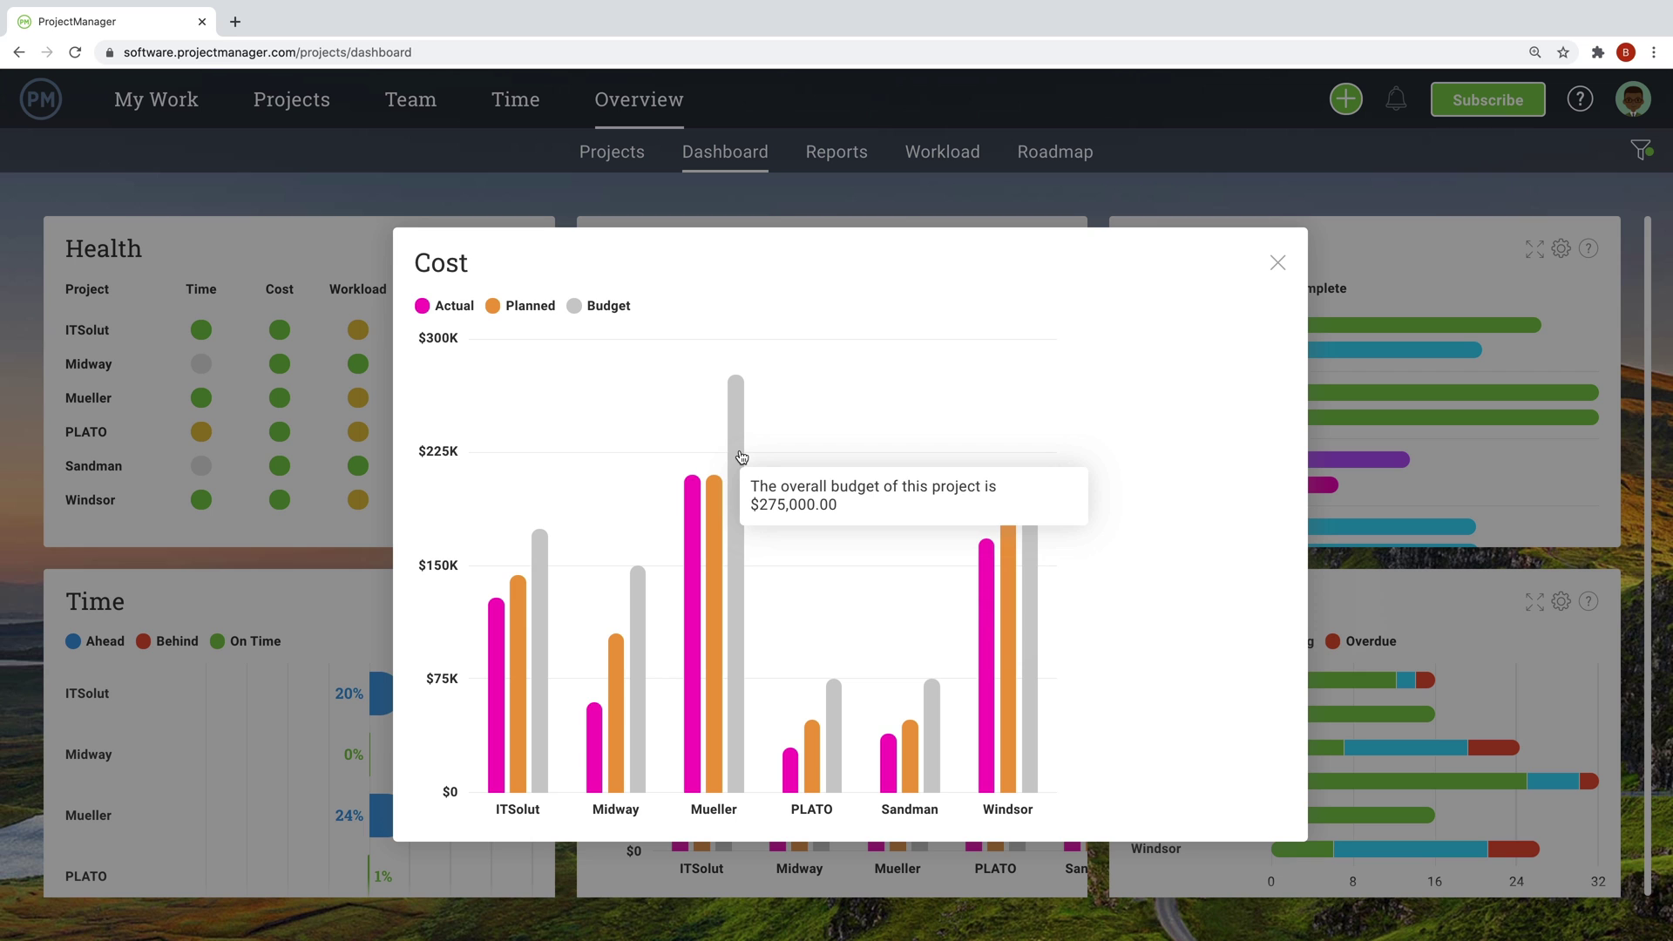
{"action": "mouse_move", "coordinate": [712, 500]}
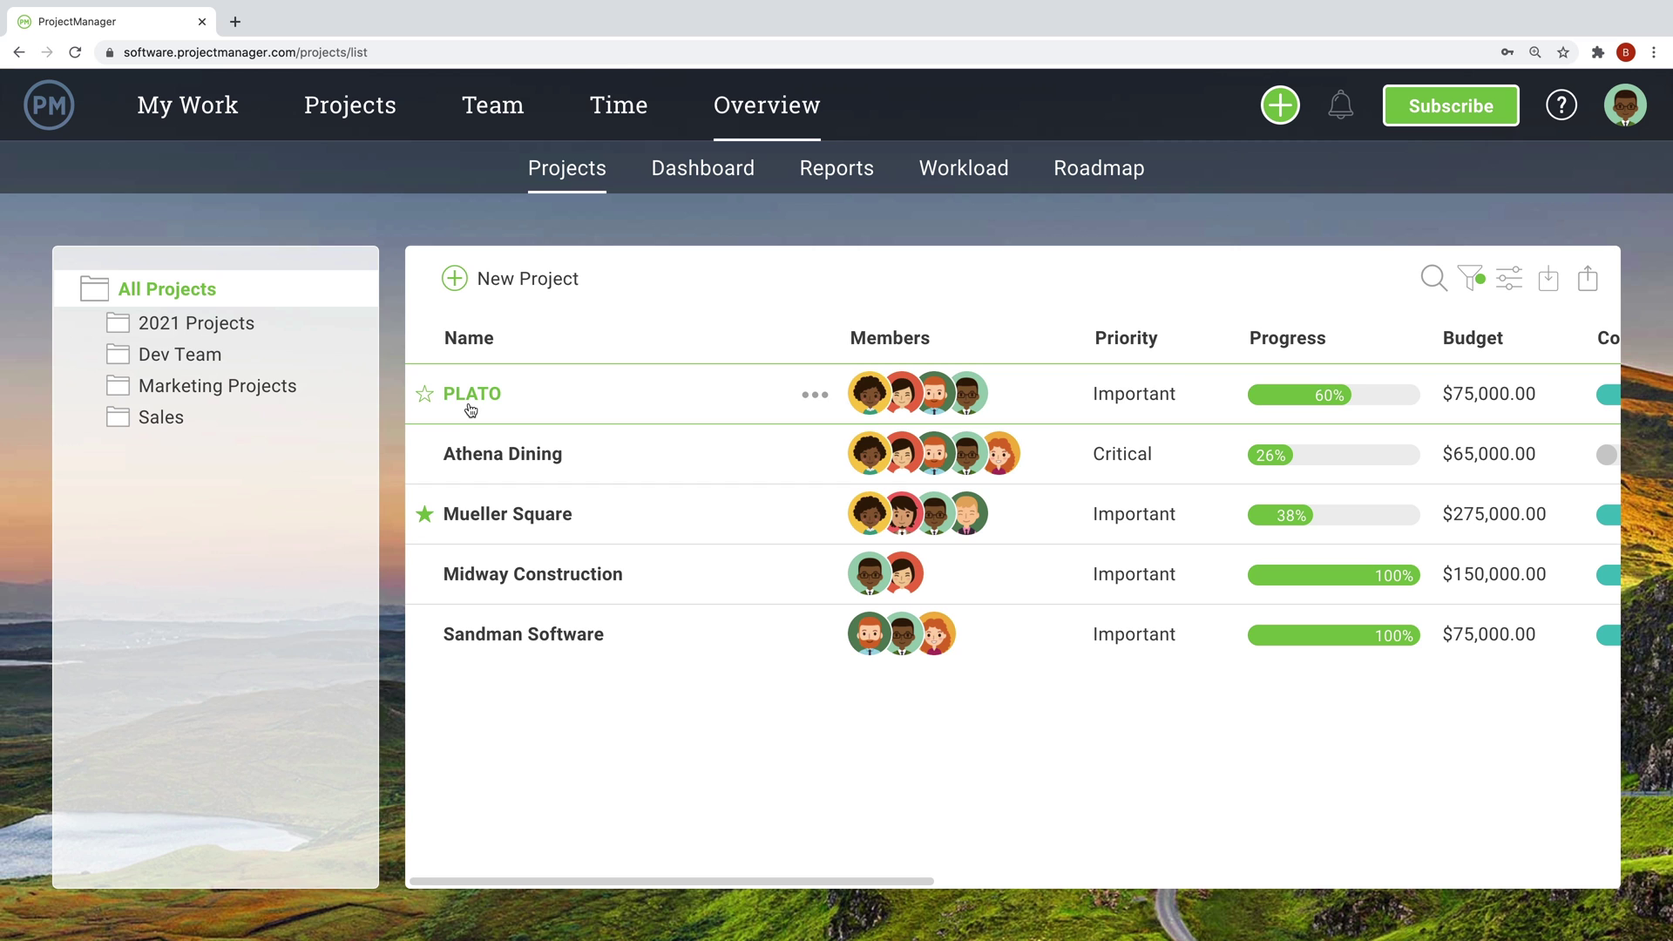
Step: Move PLATO into Marketing Projects and filter the dashboard to the Marketing Projects group
{"action": "left_click_drag", "start_coordinate": [471, 410], "coordinate": [277, 399]}
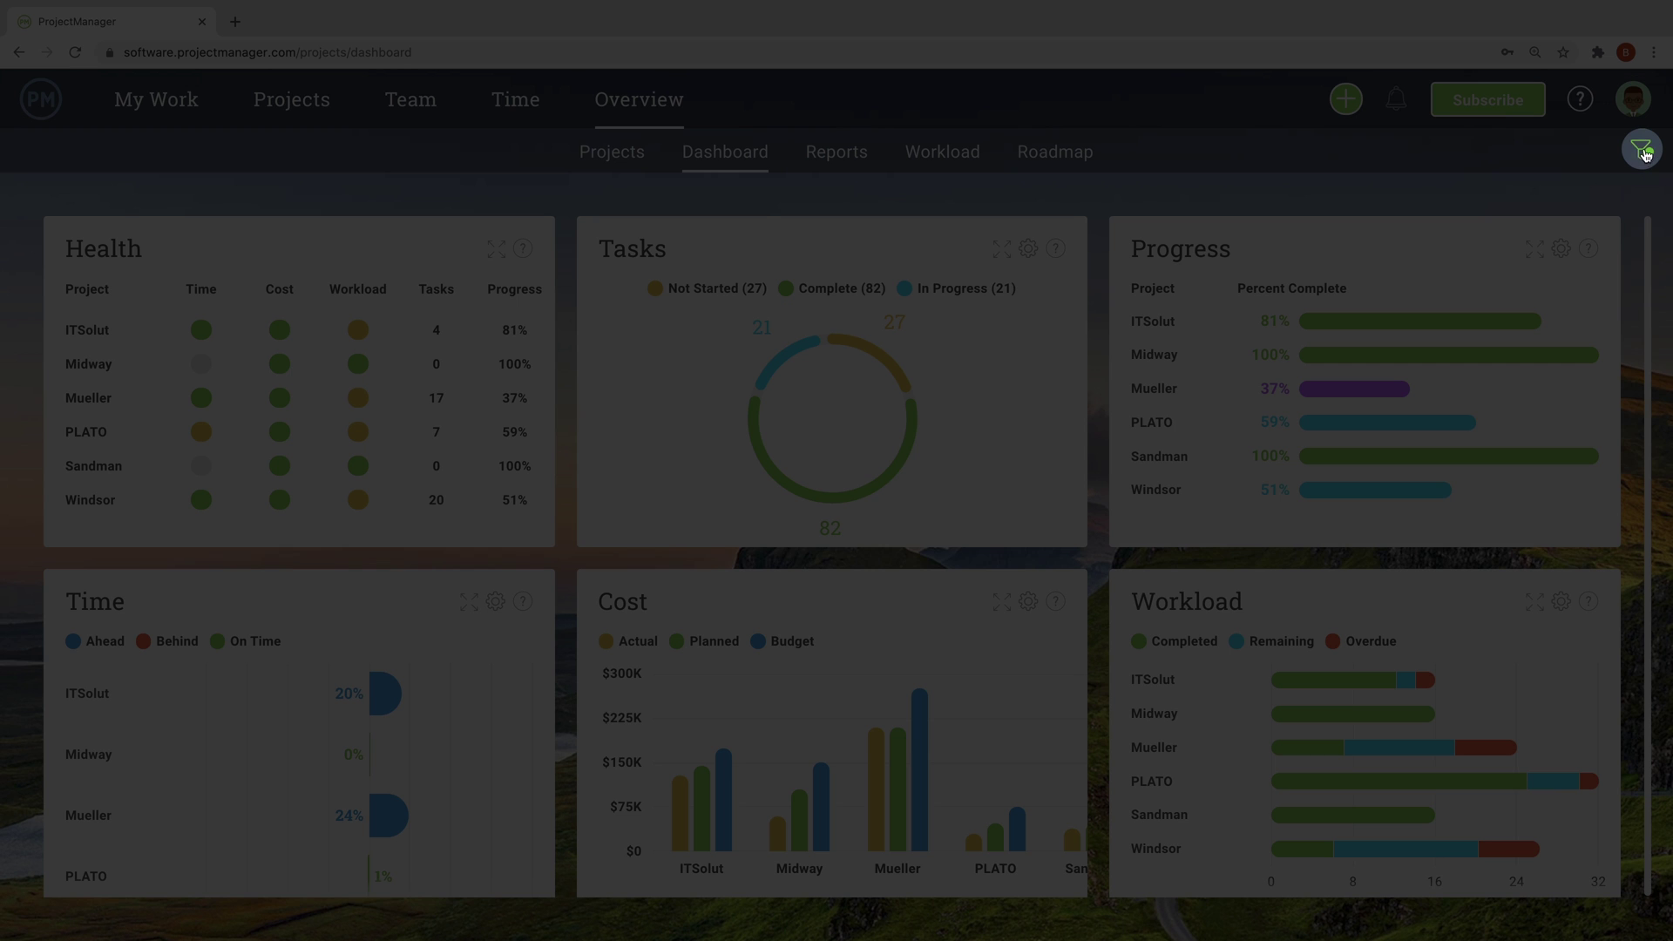
{"action": "left_click", "coordinate": [1644, 155]}
{"action": "left_click", "coordinate": [1634, 244]}
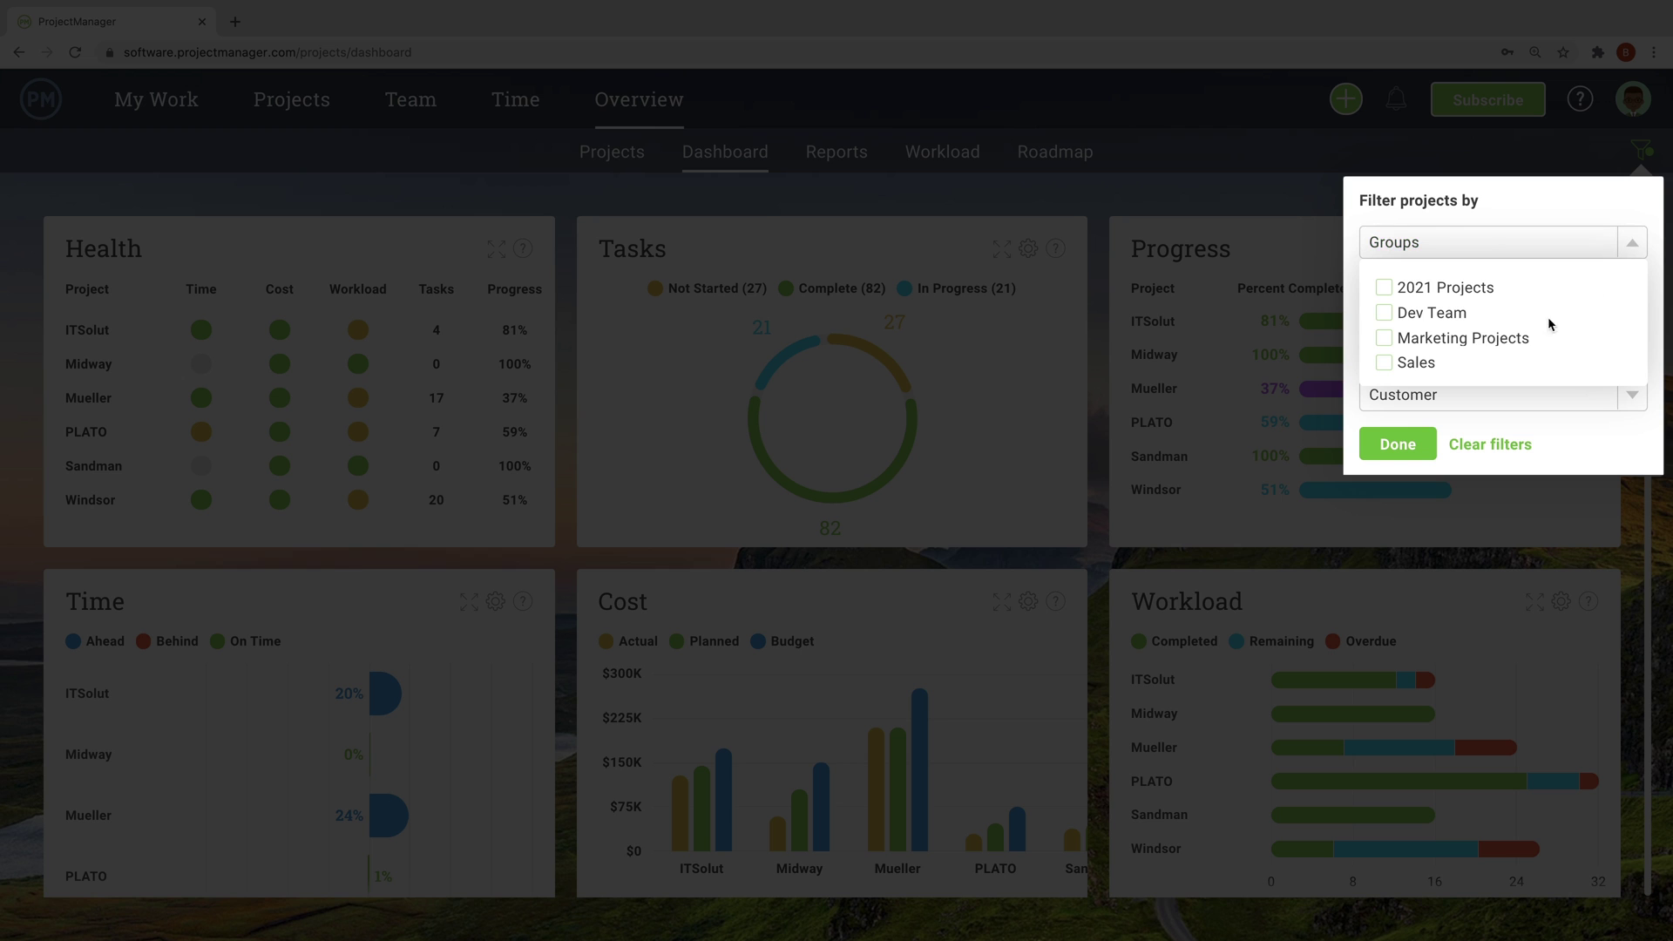
{"action": "left_click", "coordinate": [1521, 340]}
{"action": "left_click", "coordinate": [1398, 445]}
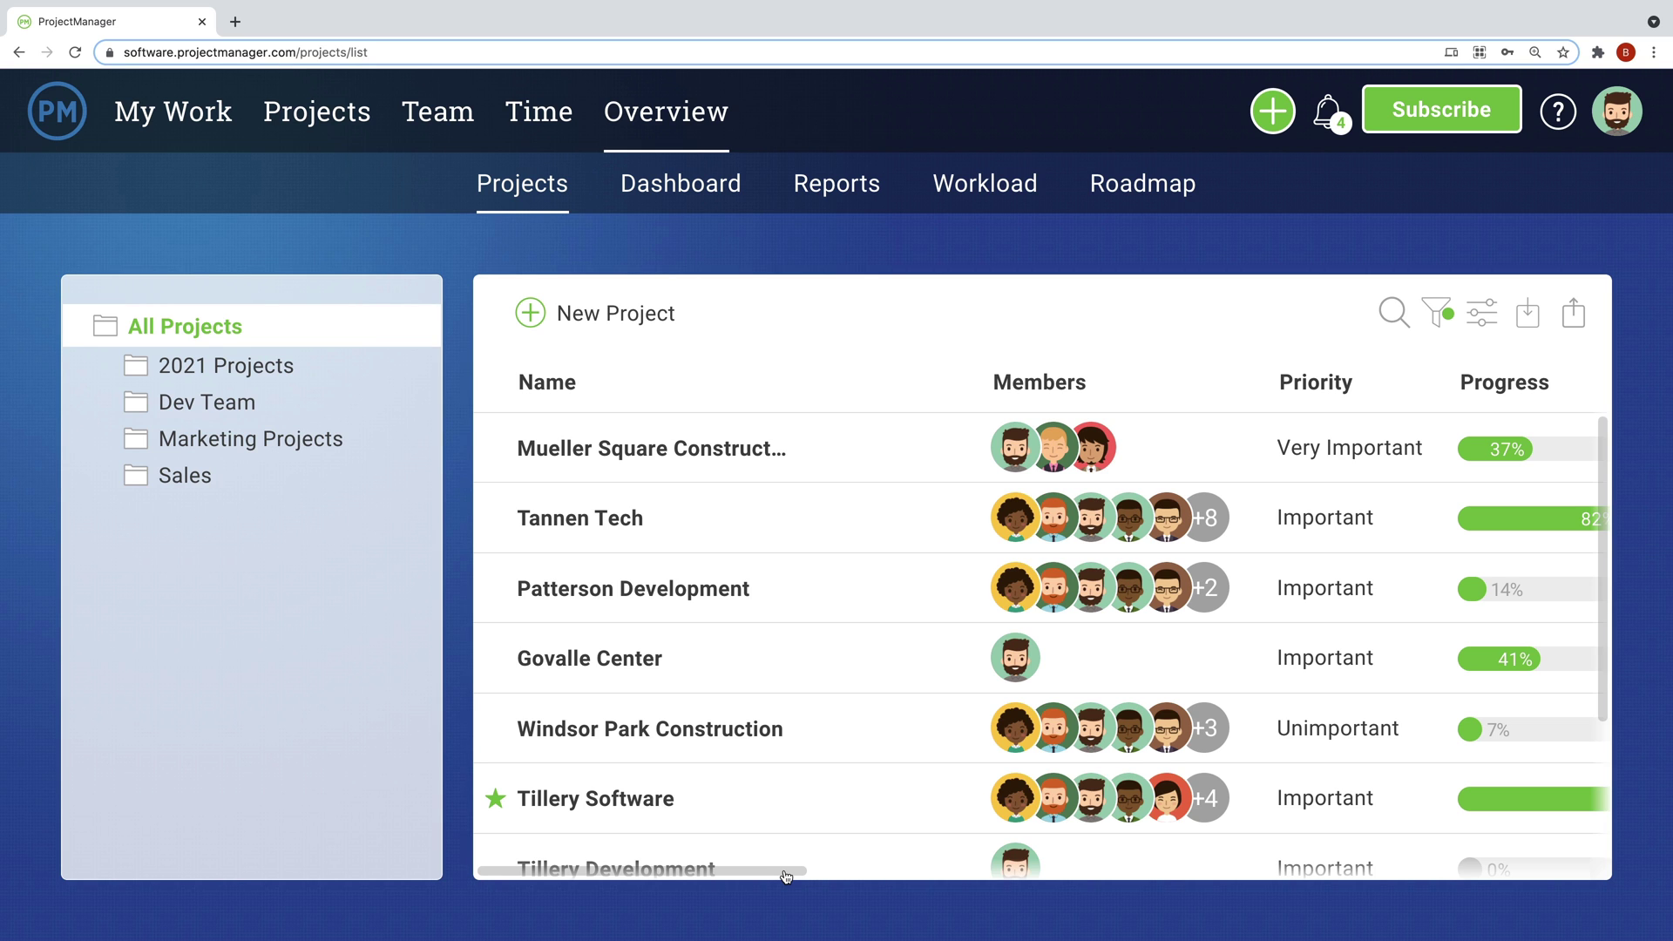
Step: Change Windsor Park Construction's budget to $3,800,000
{"action": "left_click_drag", "start_coordinate": [786, 876], "coordinate": [904, 875]}
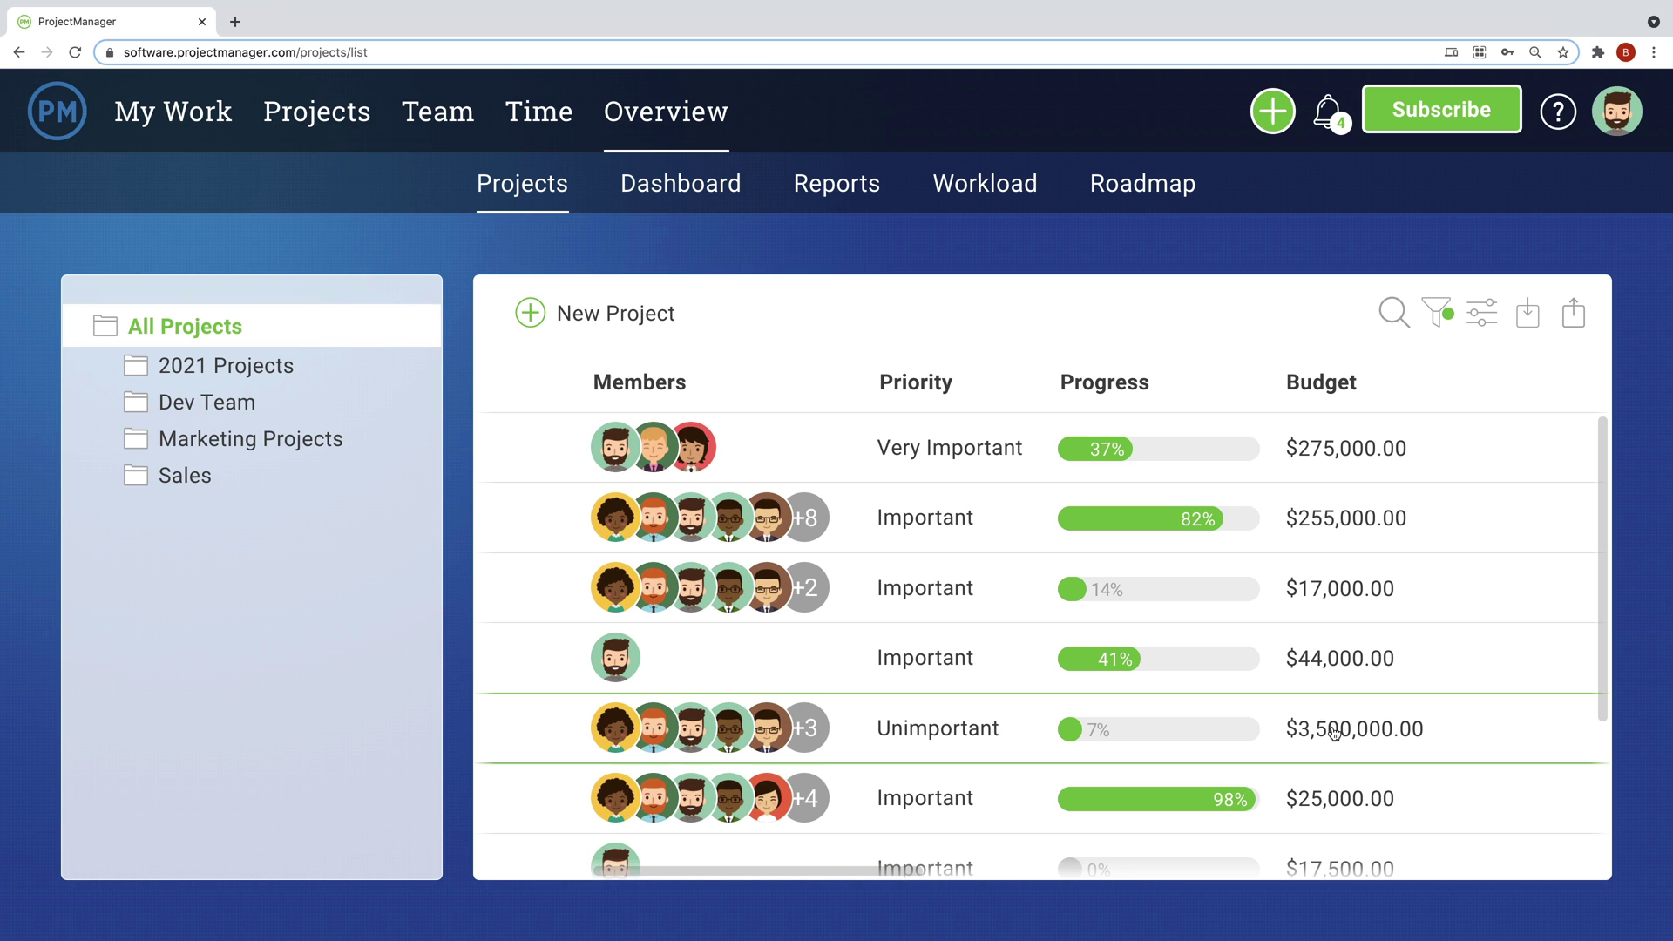
{"action": "key", "text": "BackSpace"}
{"action": "type", "text": "8"}
Step: Add two team members to Govalle Center's members
{"action": "left_click", "coordinate": [656, 663]}
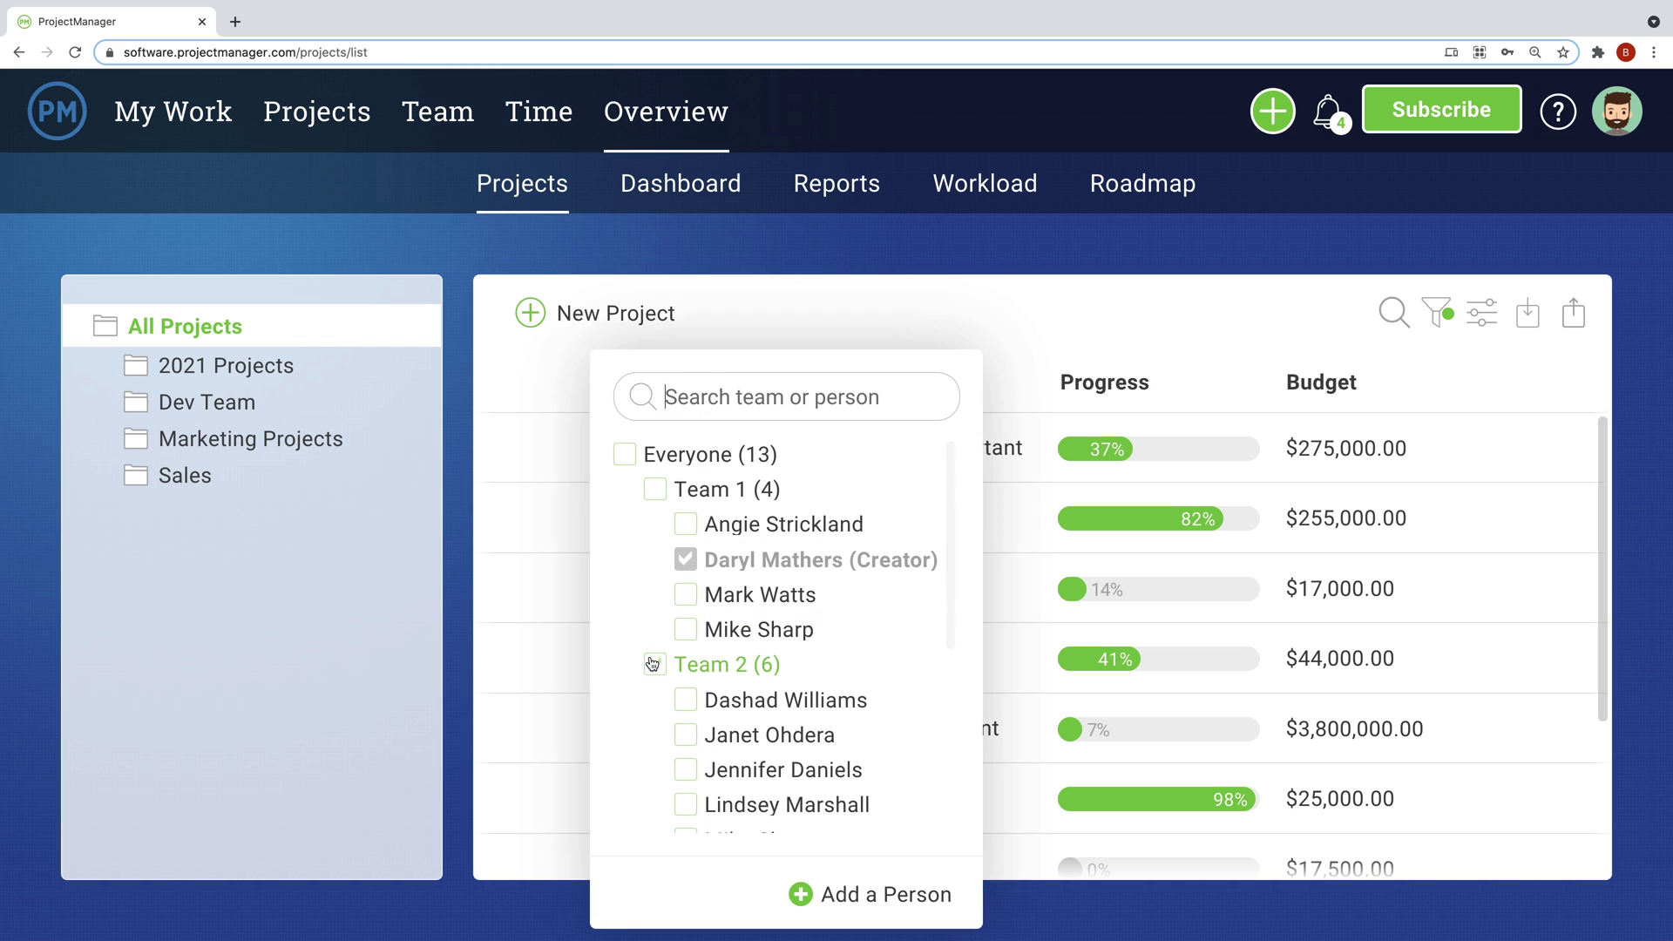
{"action": "left_click", "coordinate": [685, 629]}
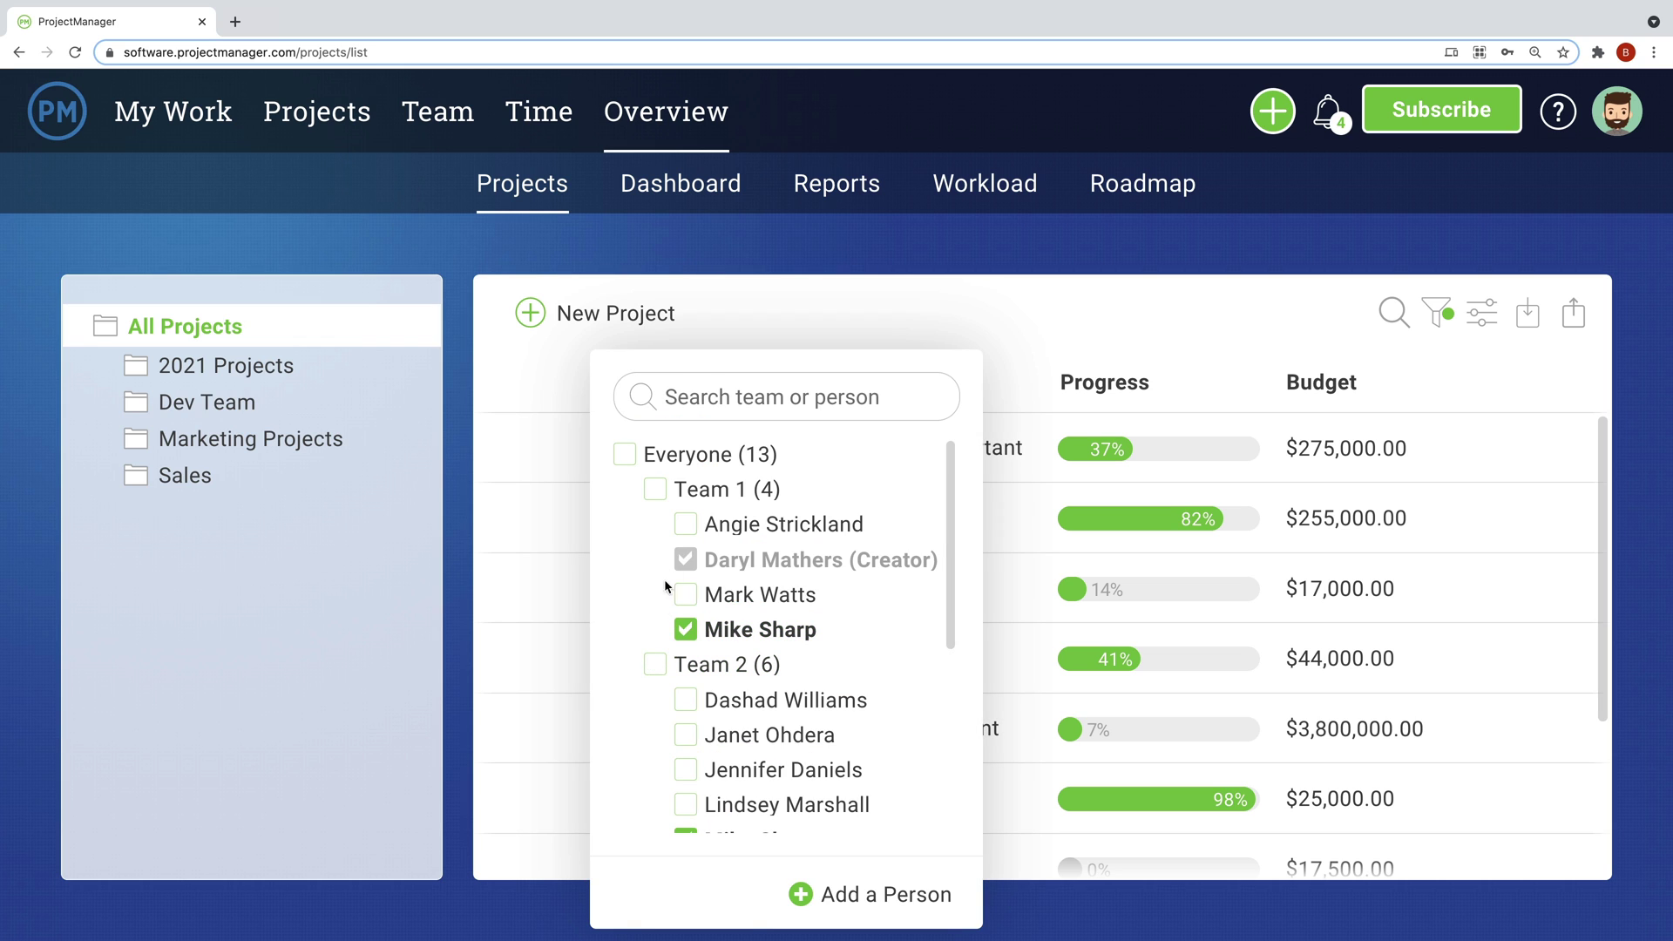
{"action": "left_click", "coordinate": [680, 529]}
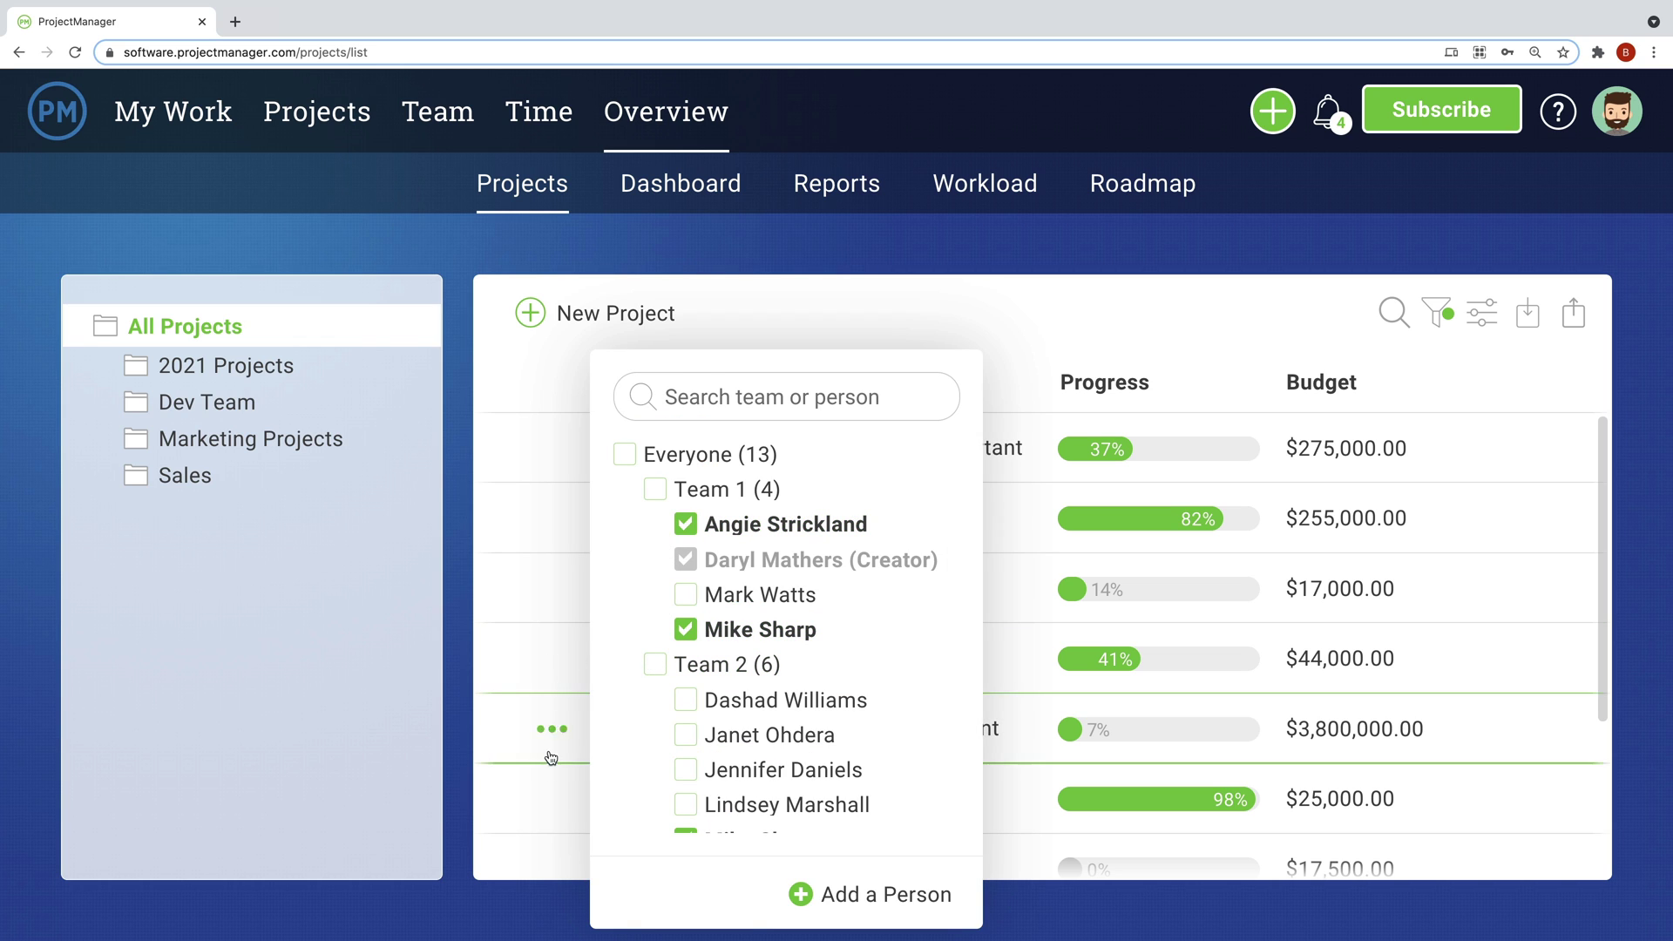
{"action": "left_click", "coordinate": [562, 845]}
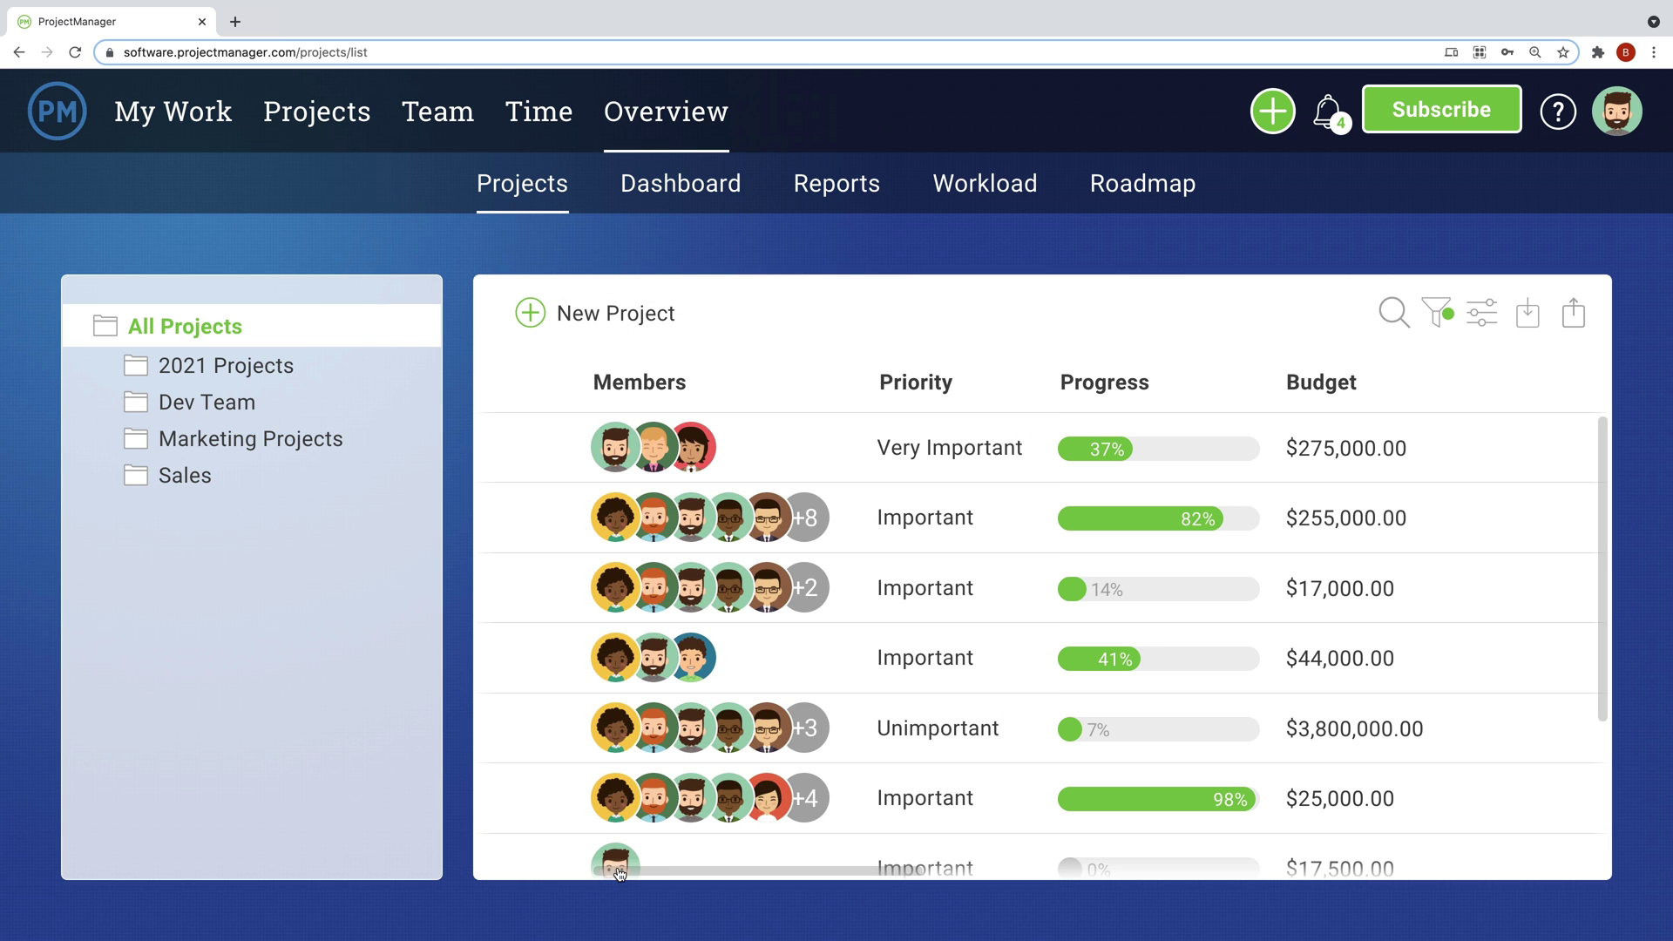
Step: Set the Mueller Square project's status to On Hold
{"action": "left_click_drag", "start_coordinate": [621, 874], "coordinate": [697, 874]}
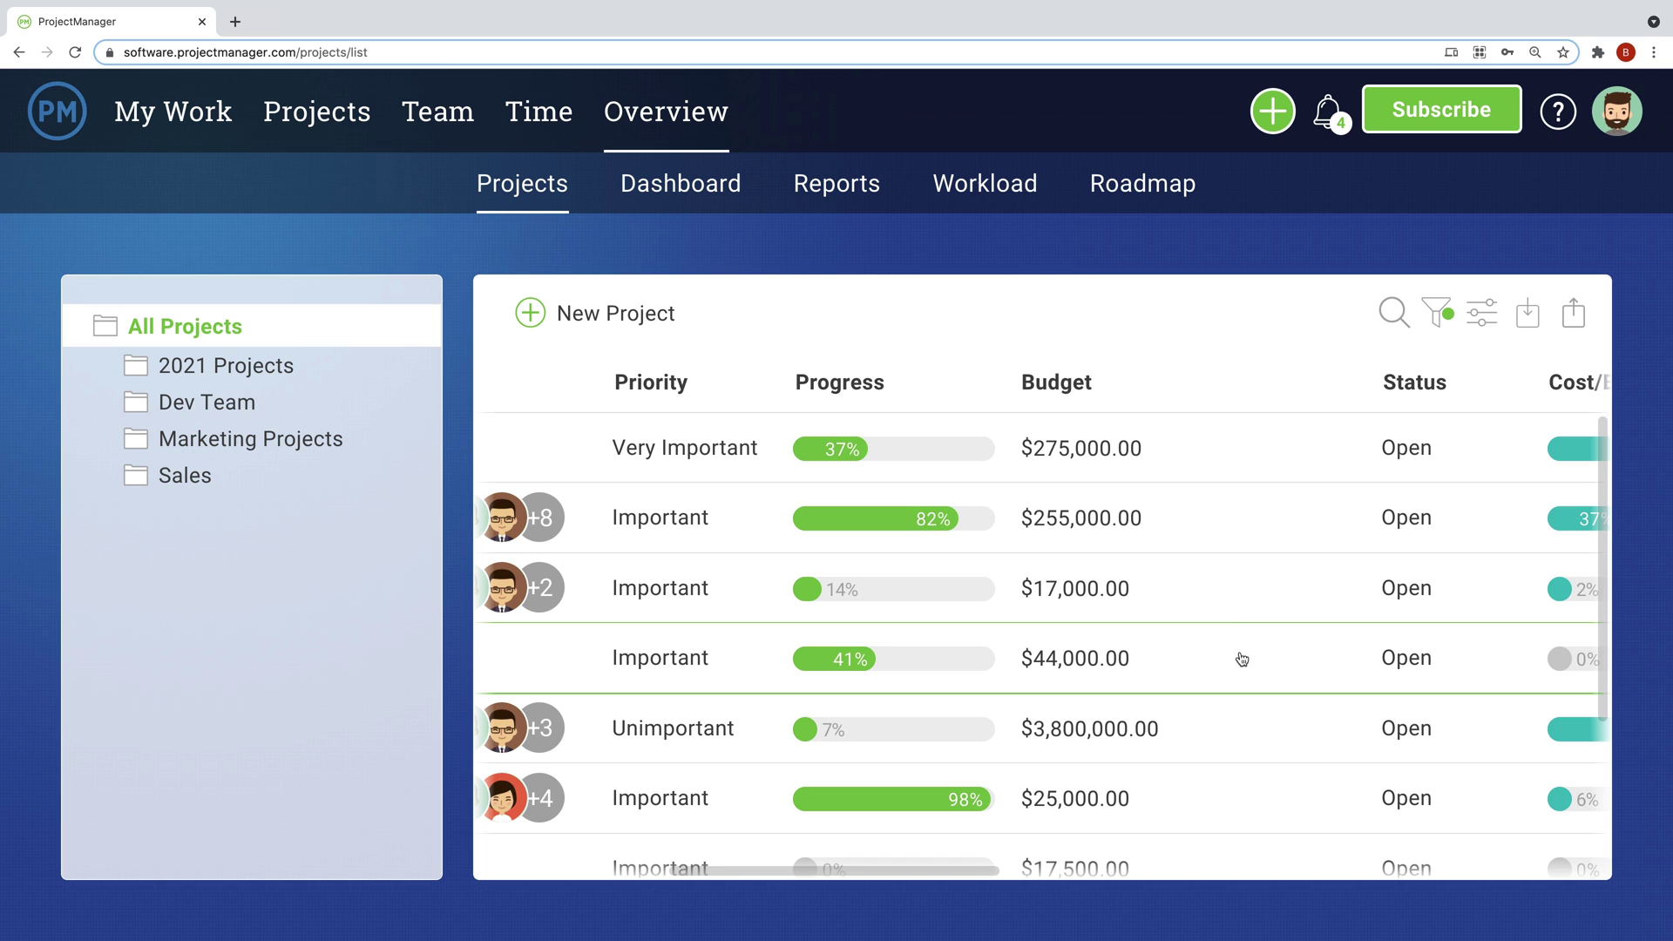
{"action": "left_click", "coordinate": [1399, 450]}
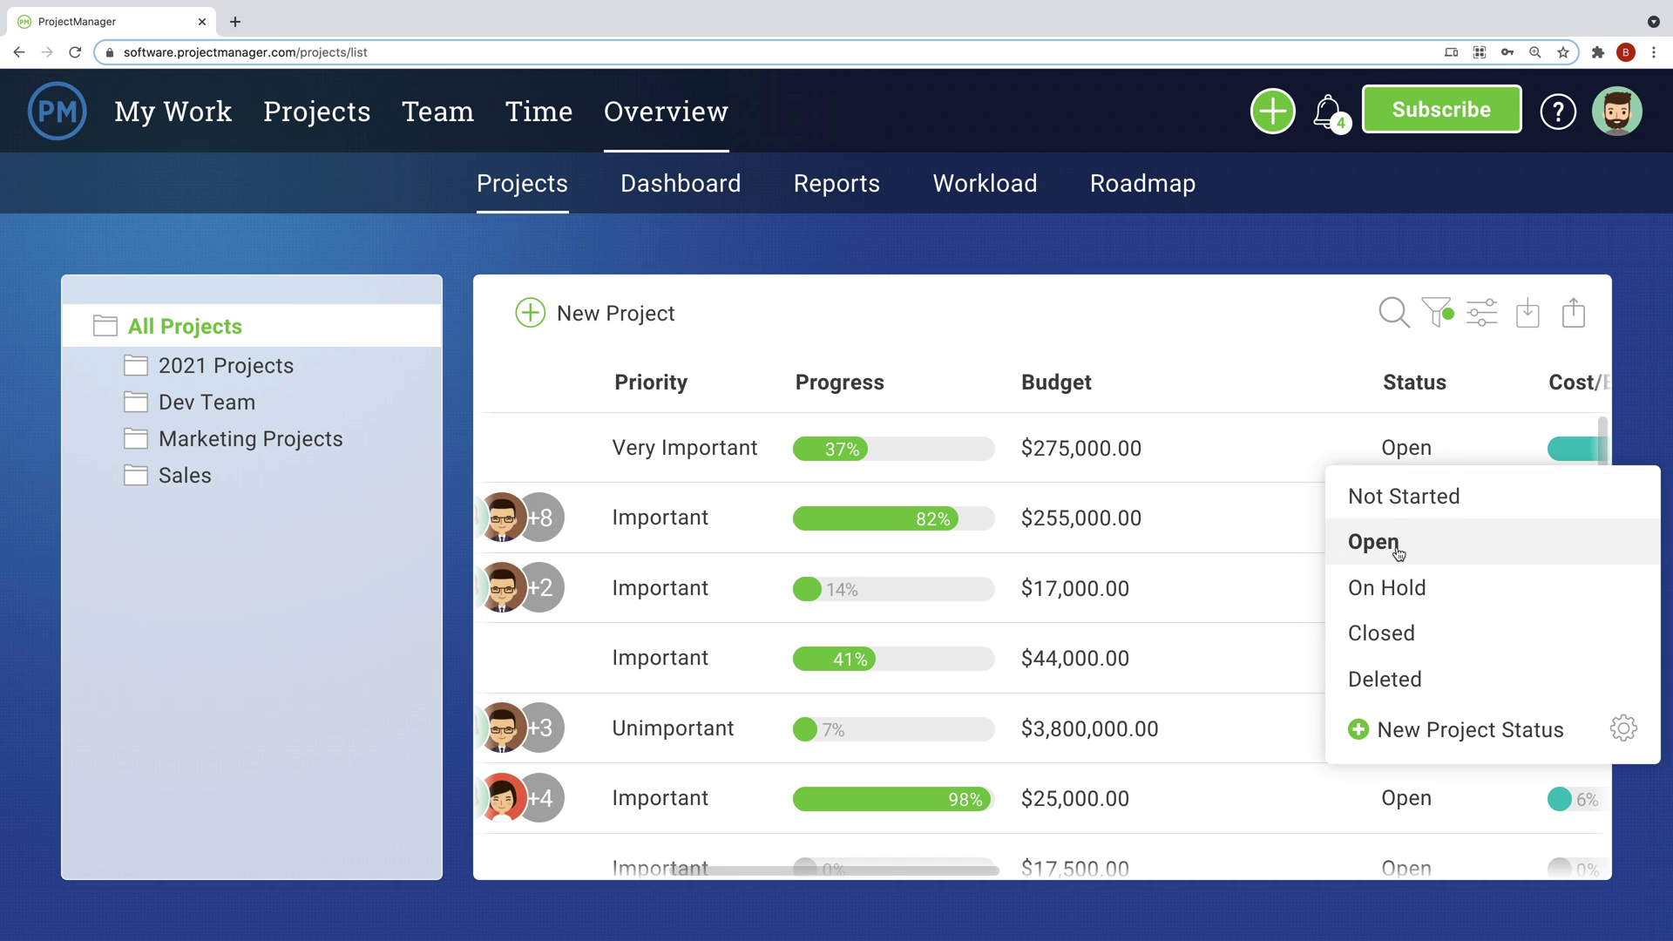
{"action": "left_click", "coordinate": [1397, 589]}
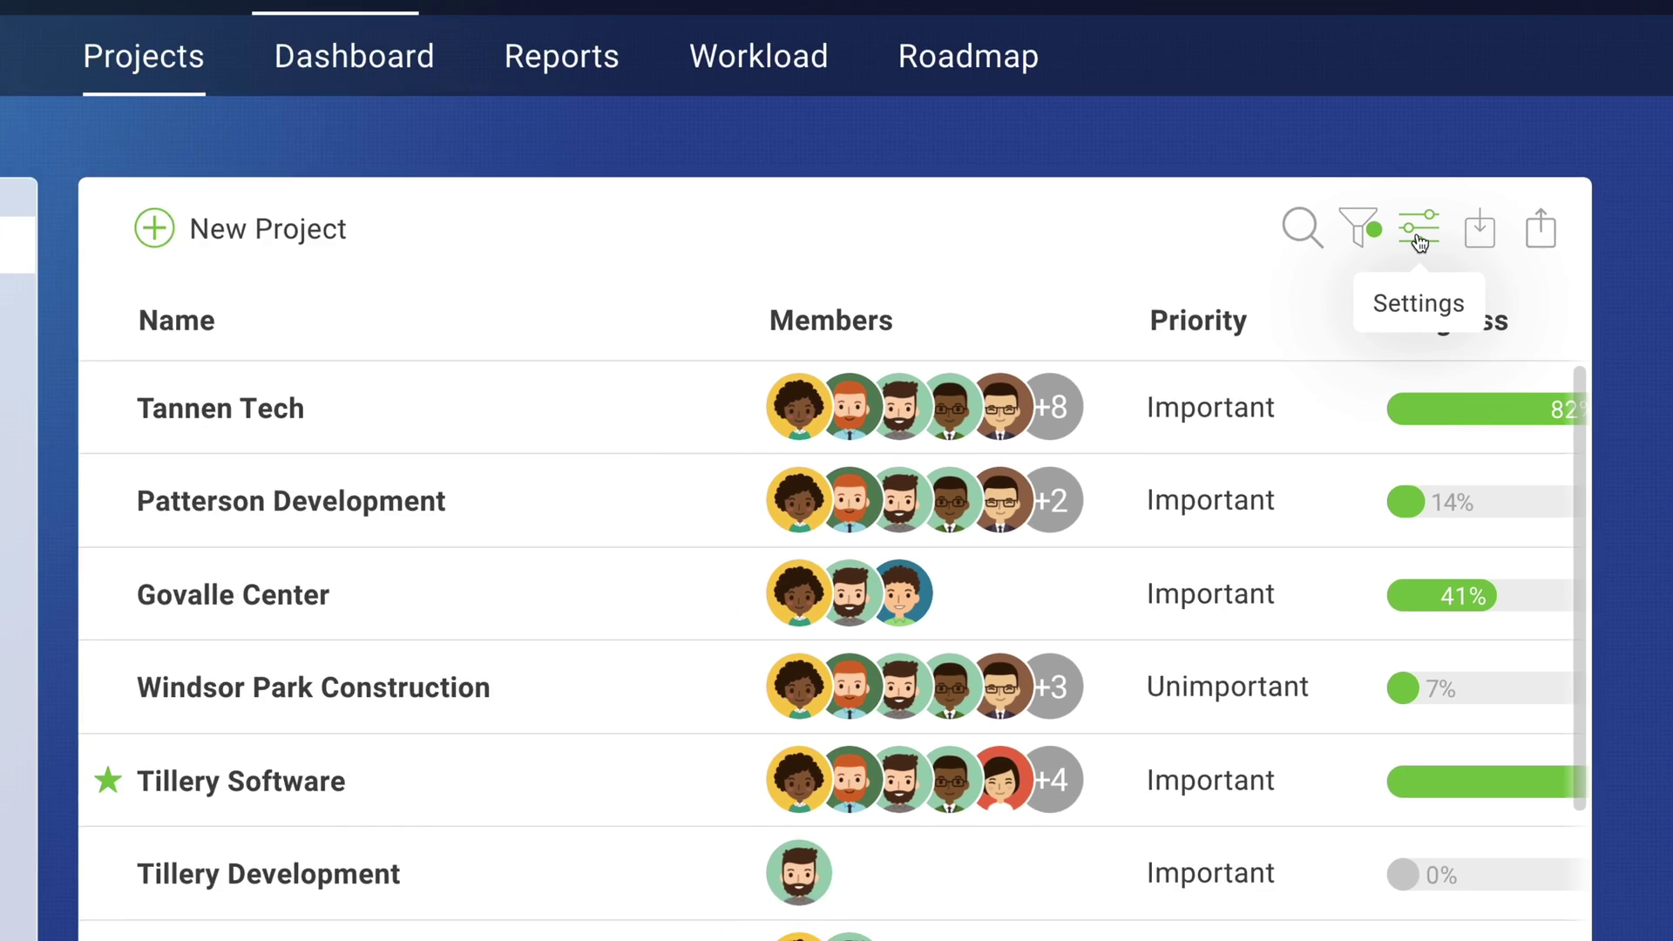
Step: Add a currency column named 'Material Costs' and export all projects to Excel
{"action": "left_click", "coordinate": [1482, 313]}
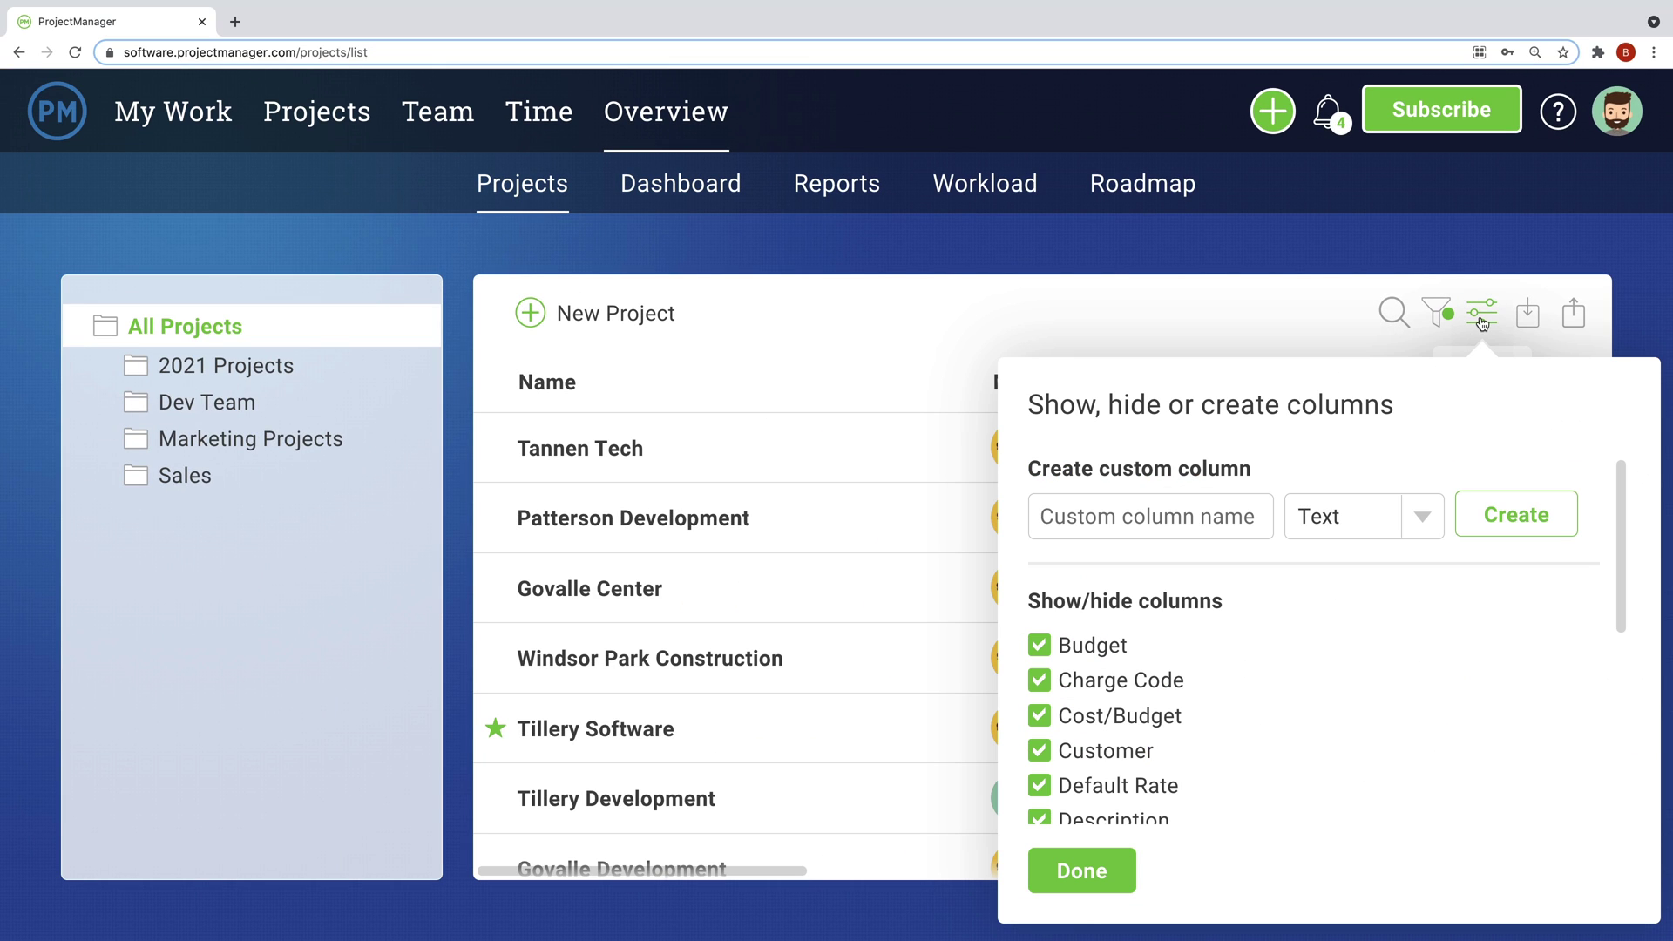
{"action": "left_click", "coordinate": [1418, 518]}
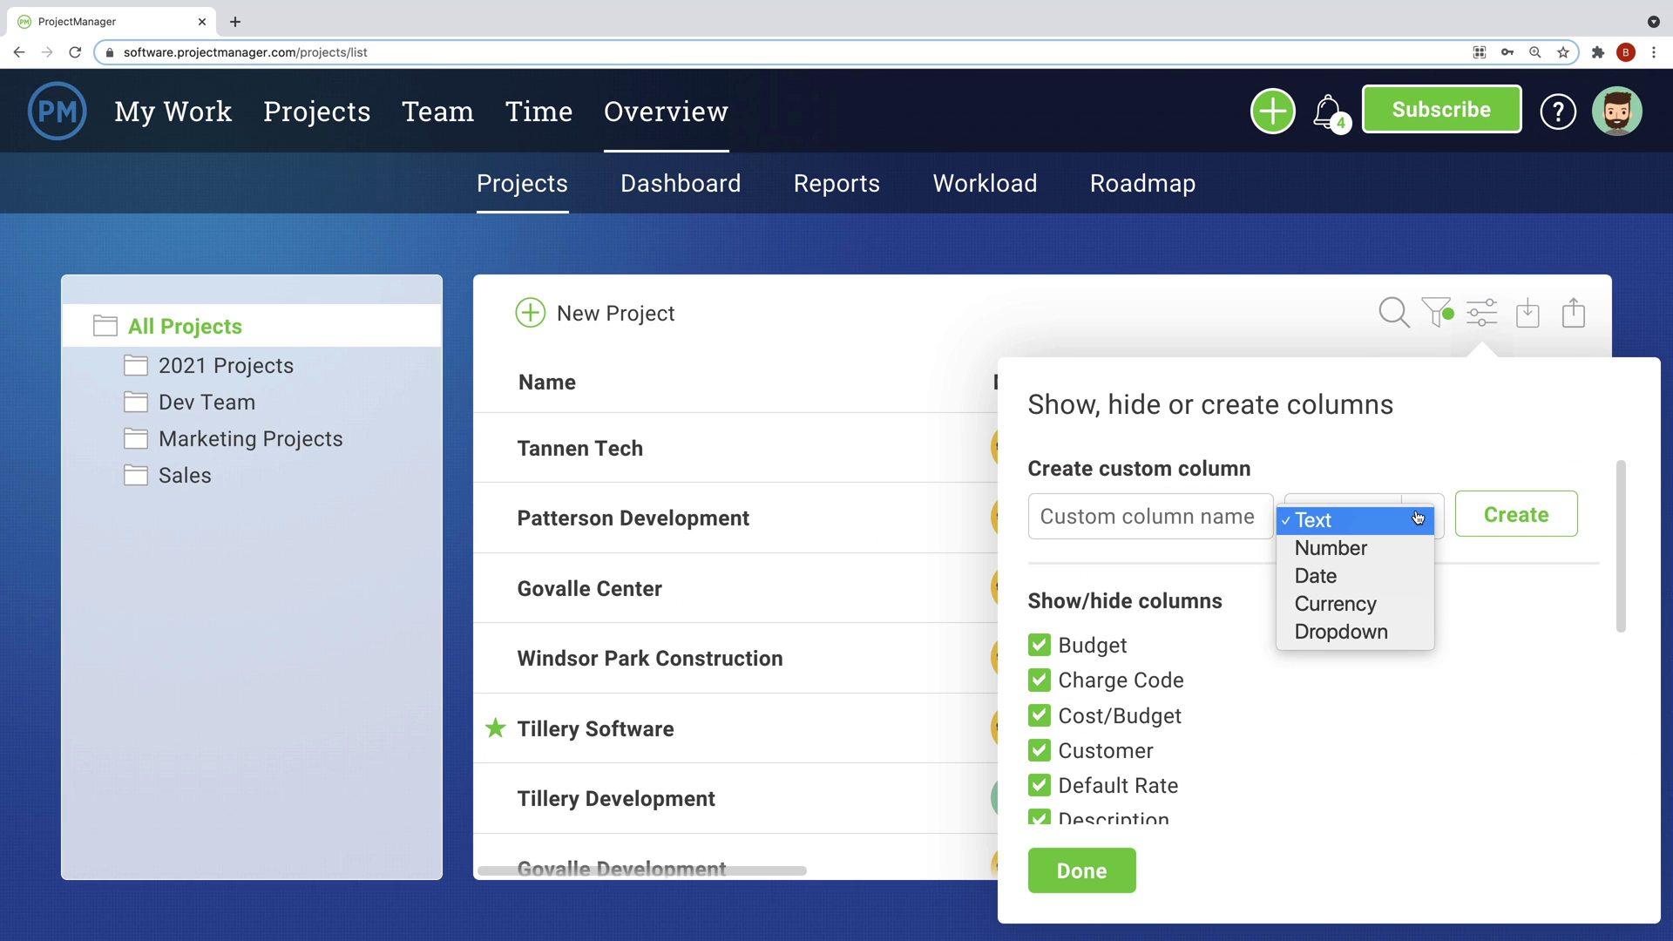
{"action": "left_click", "coordinate": [1402, 604]}
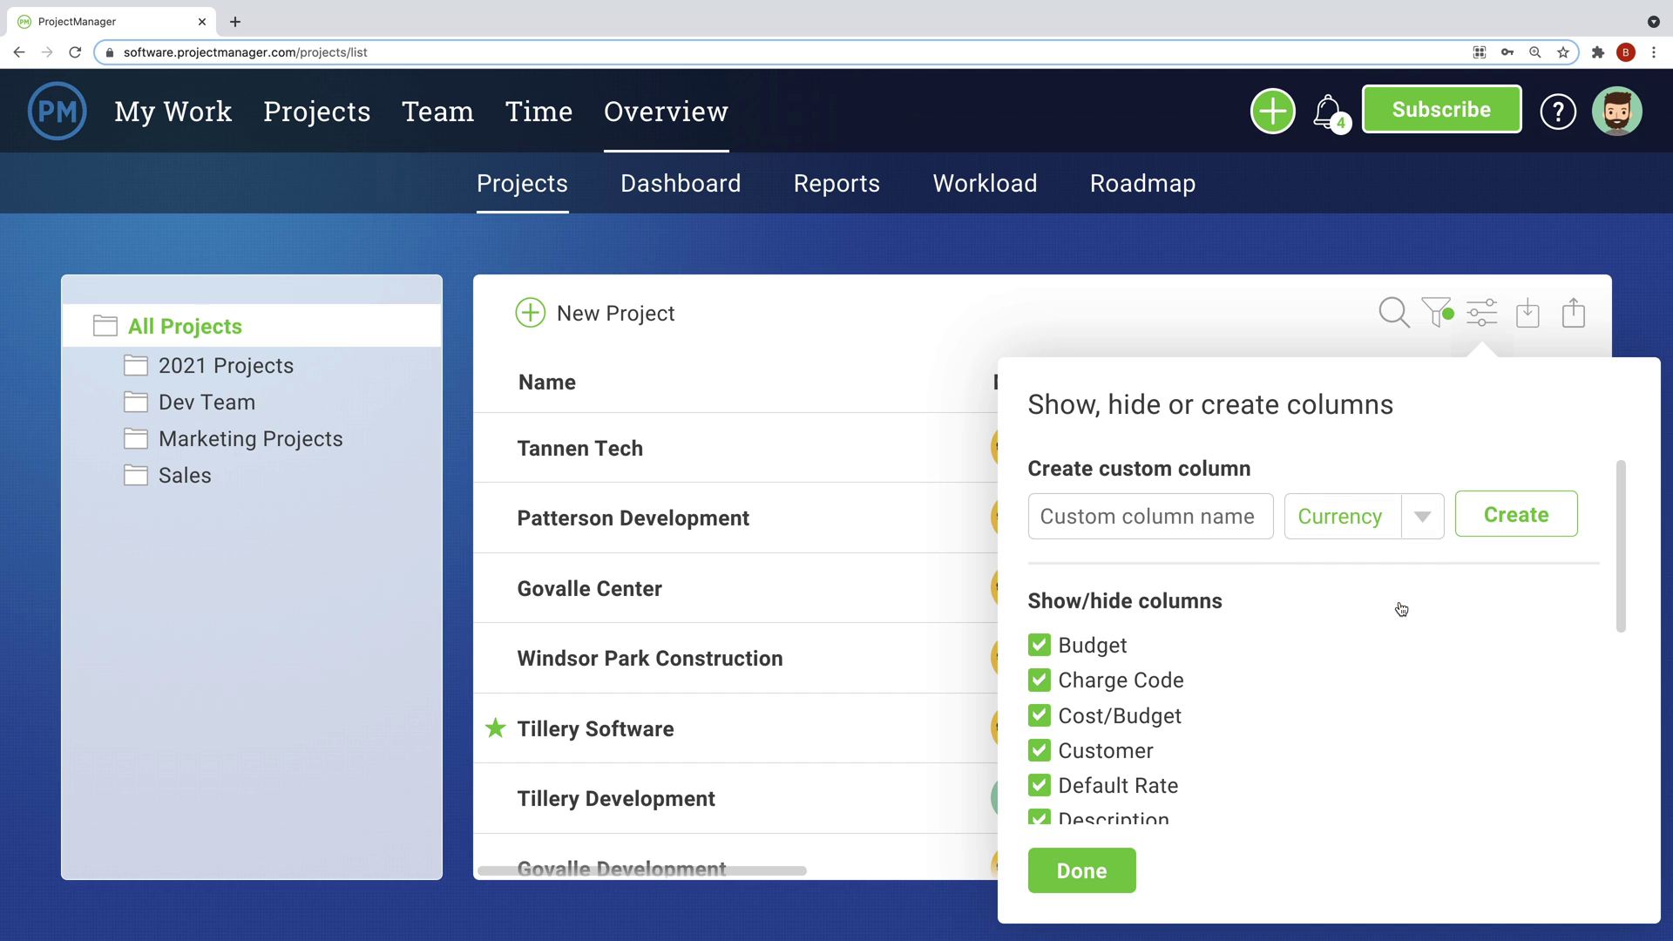
{"action": "left_click", "coordinate": [1252, 520]}
{"action": "type", "text": "Material Costs"}
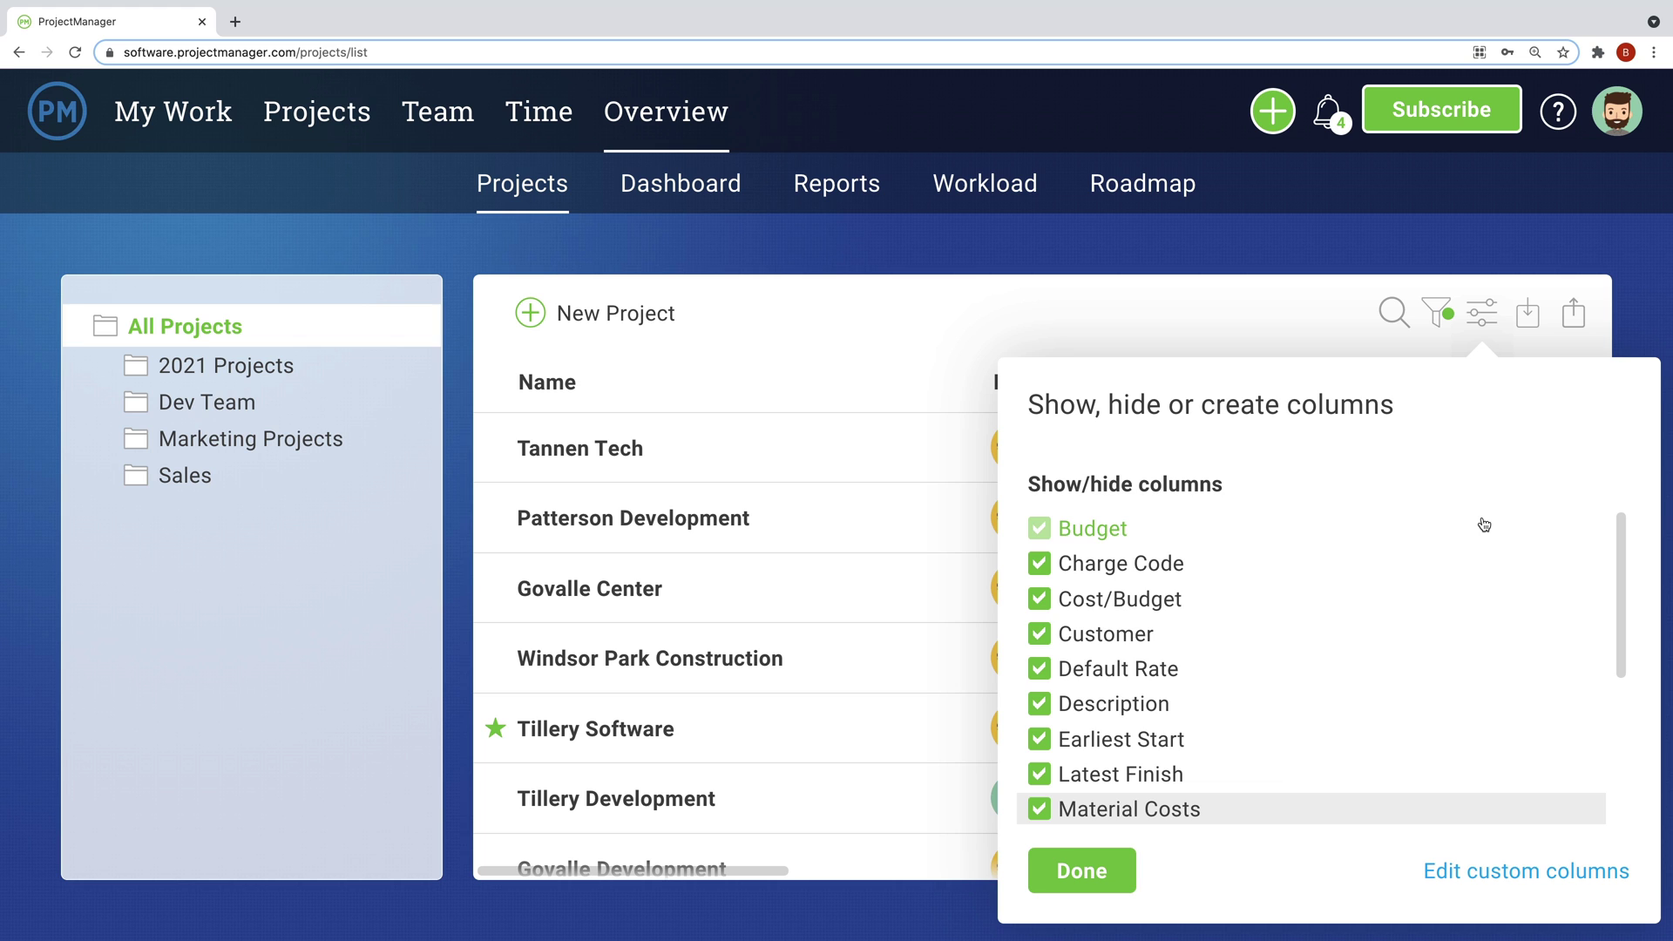
{"action": "left_click", "coordinate": [1105, 871]}
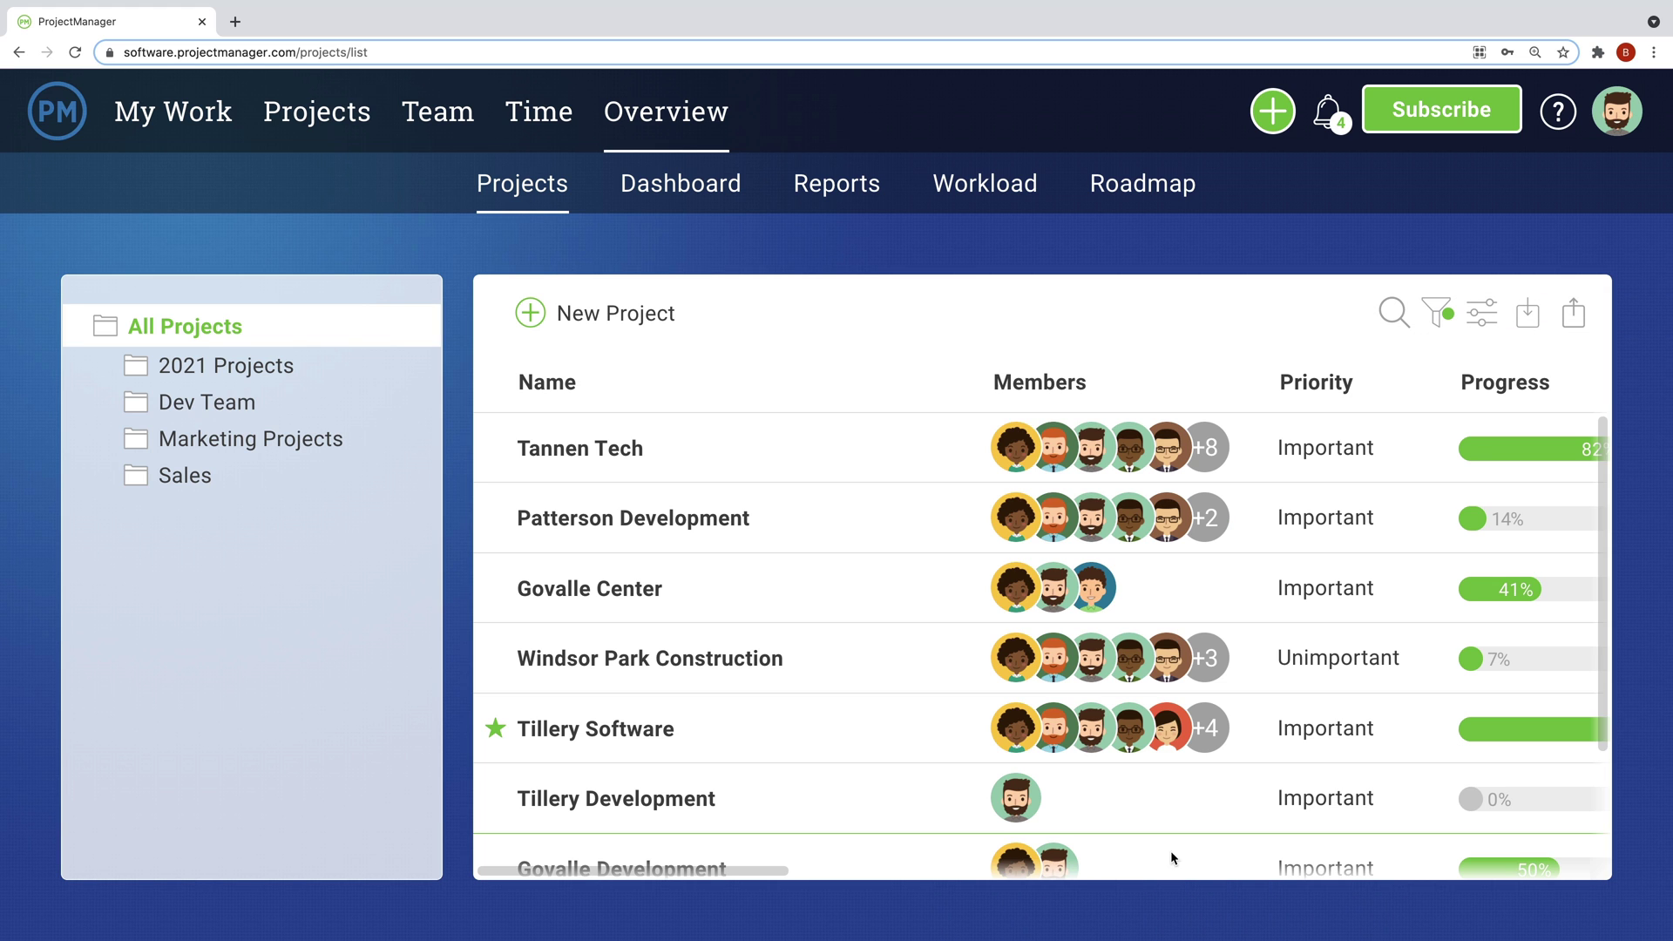
{"action": "left_click", "coordinate": [1571, 322]}
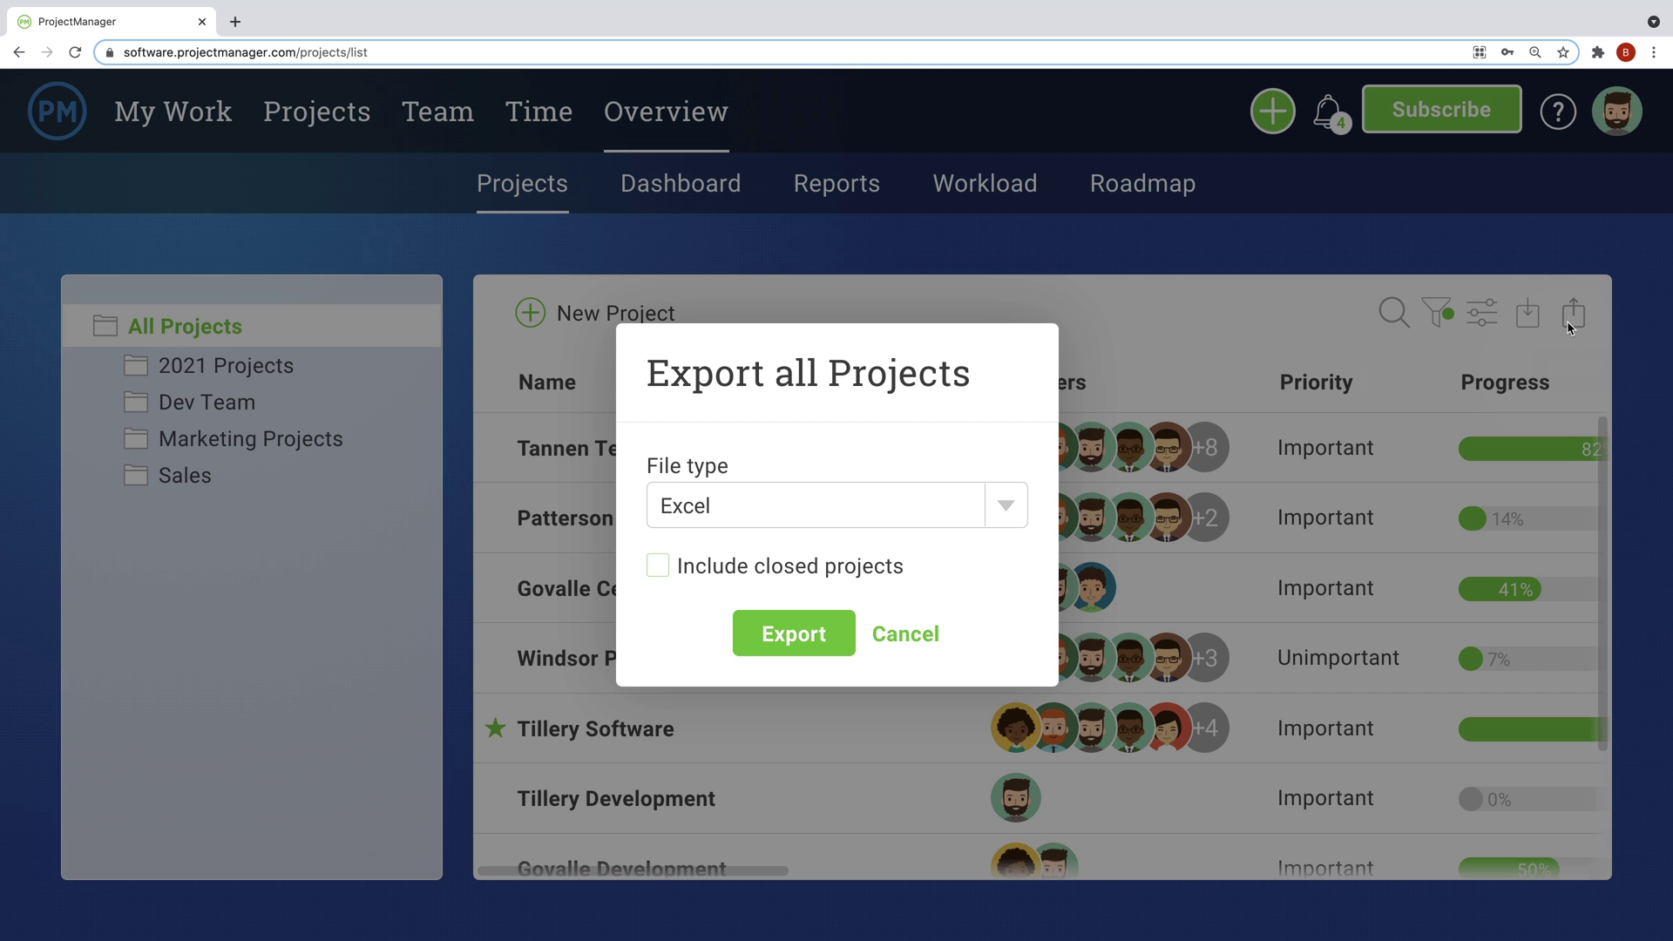
{"action": "left_click", "coordinate": [797, 641]}
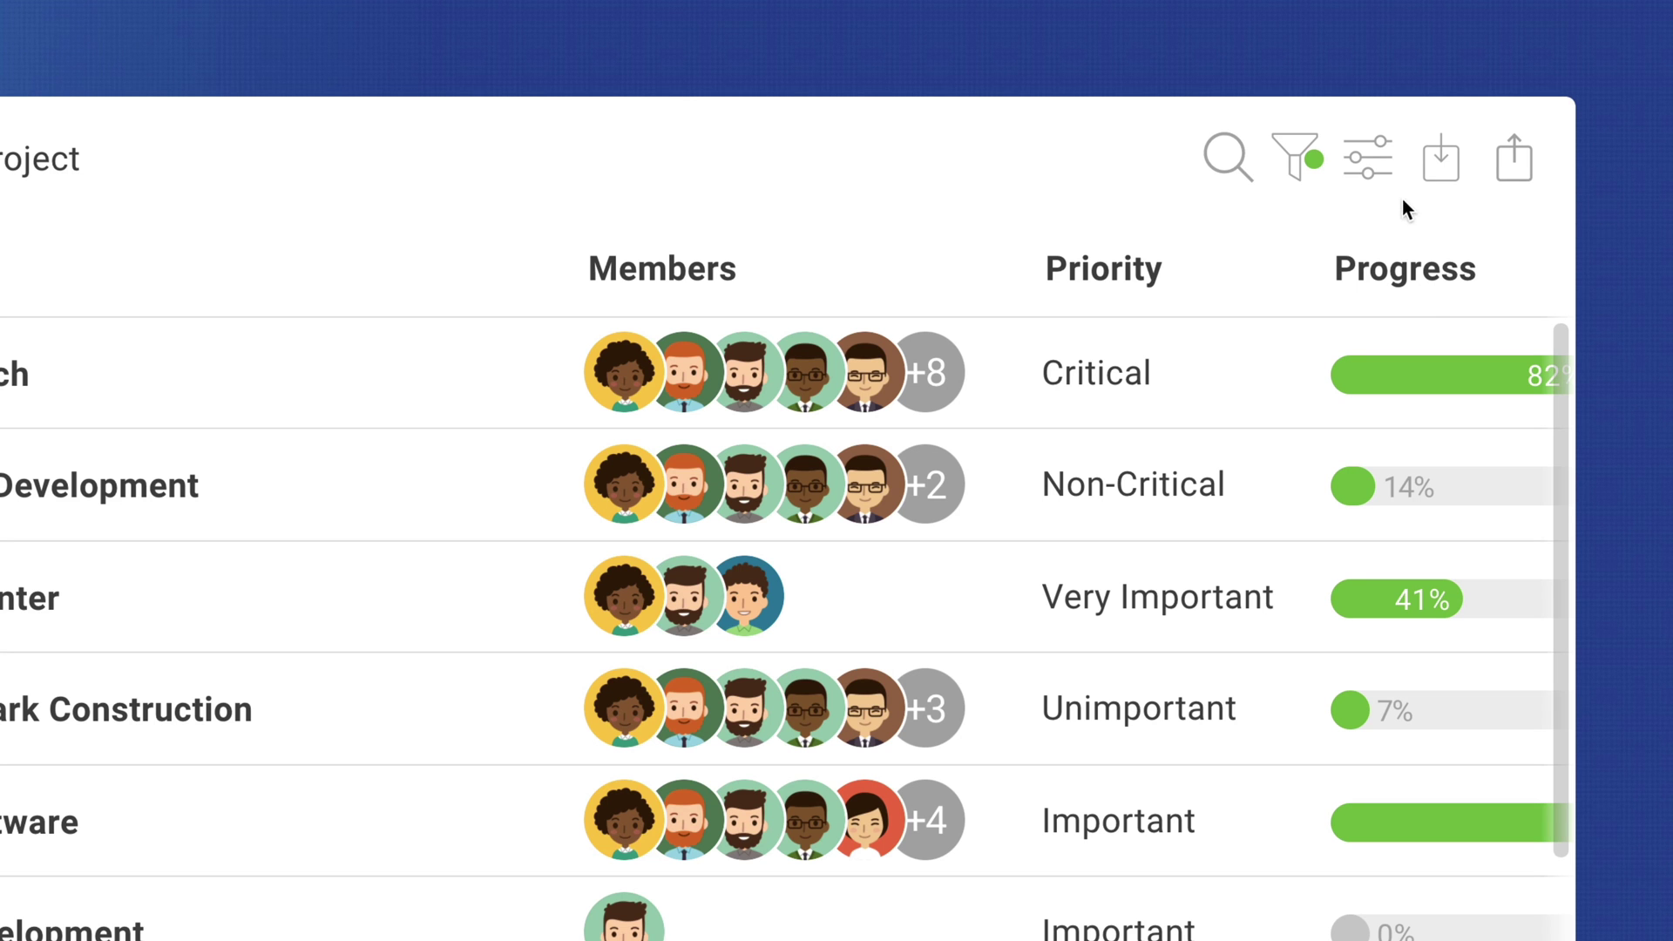
Step: Filter projects to Critical, Non-Critical and Very Important priorities
{"action": "left_click", "coordinate": [1296, 165]}
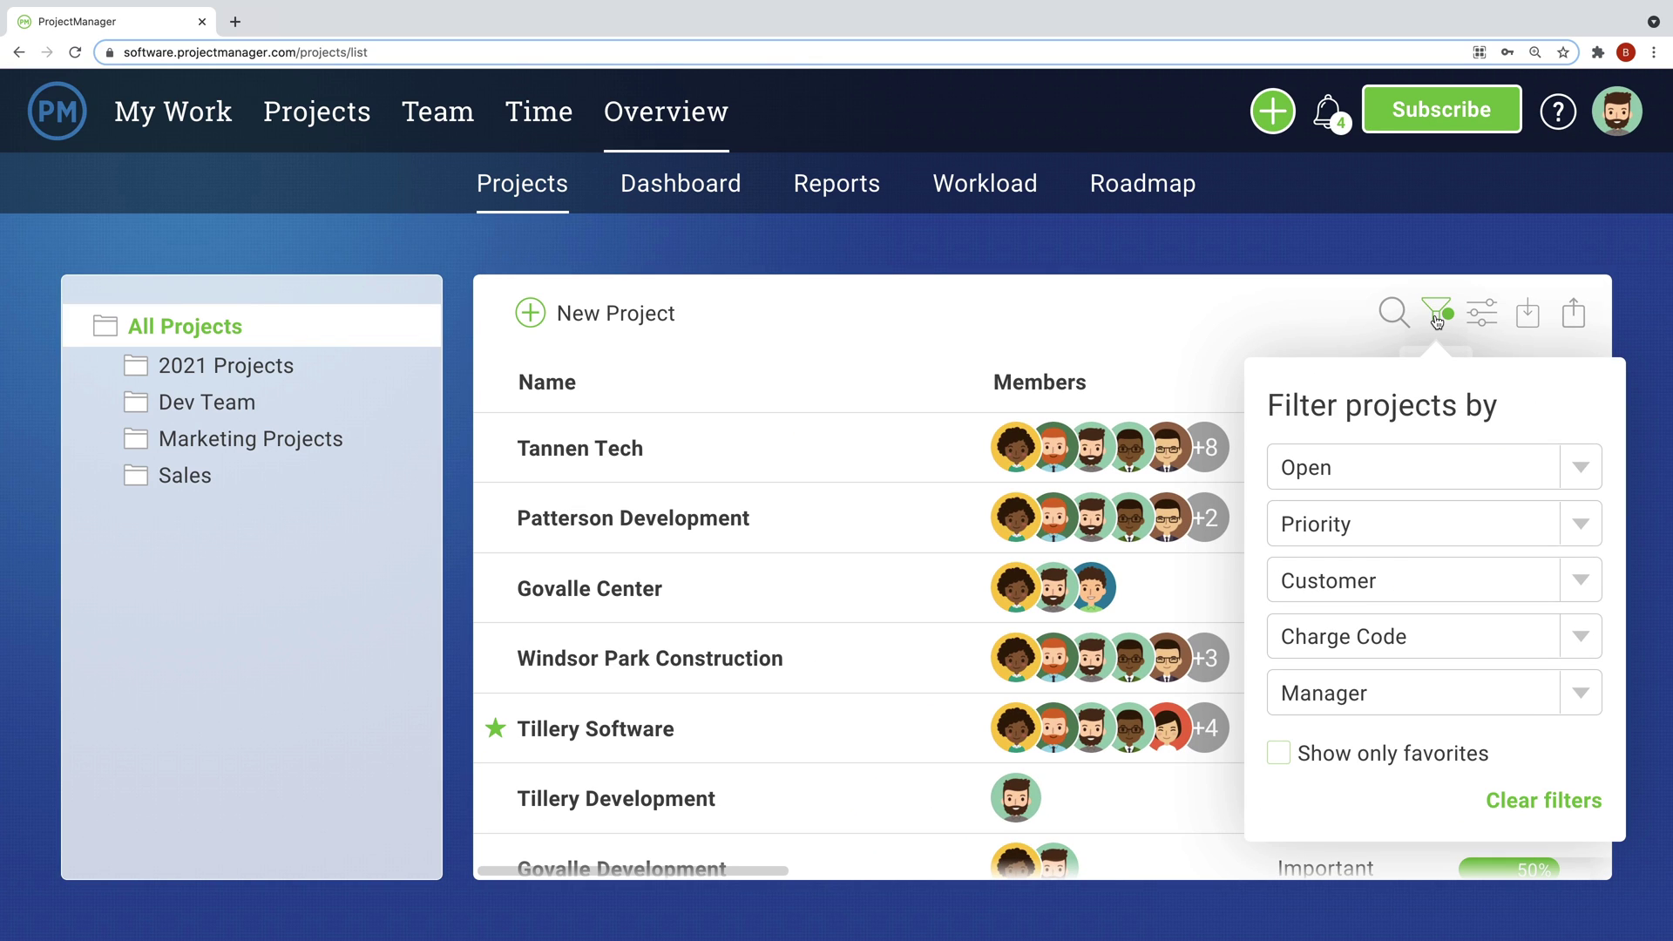
{"action": "left_click", "coordinate": [1481, 523]}
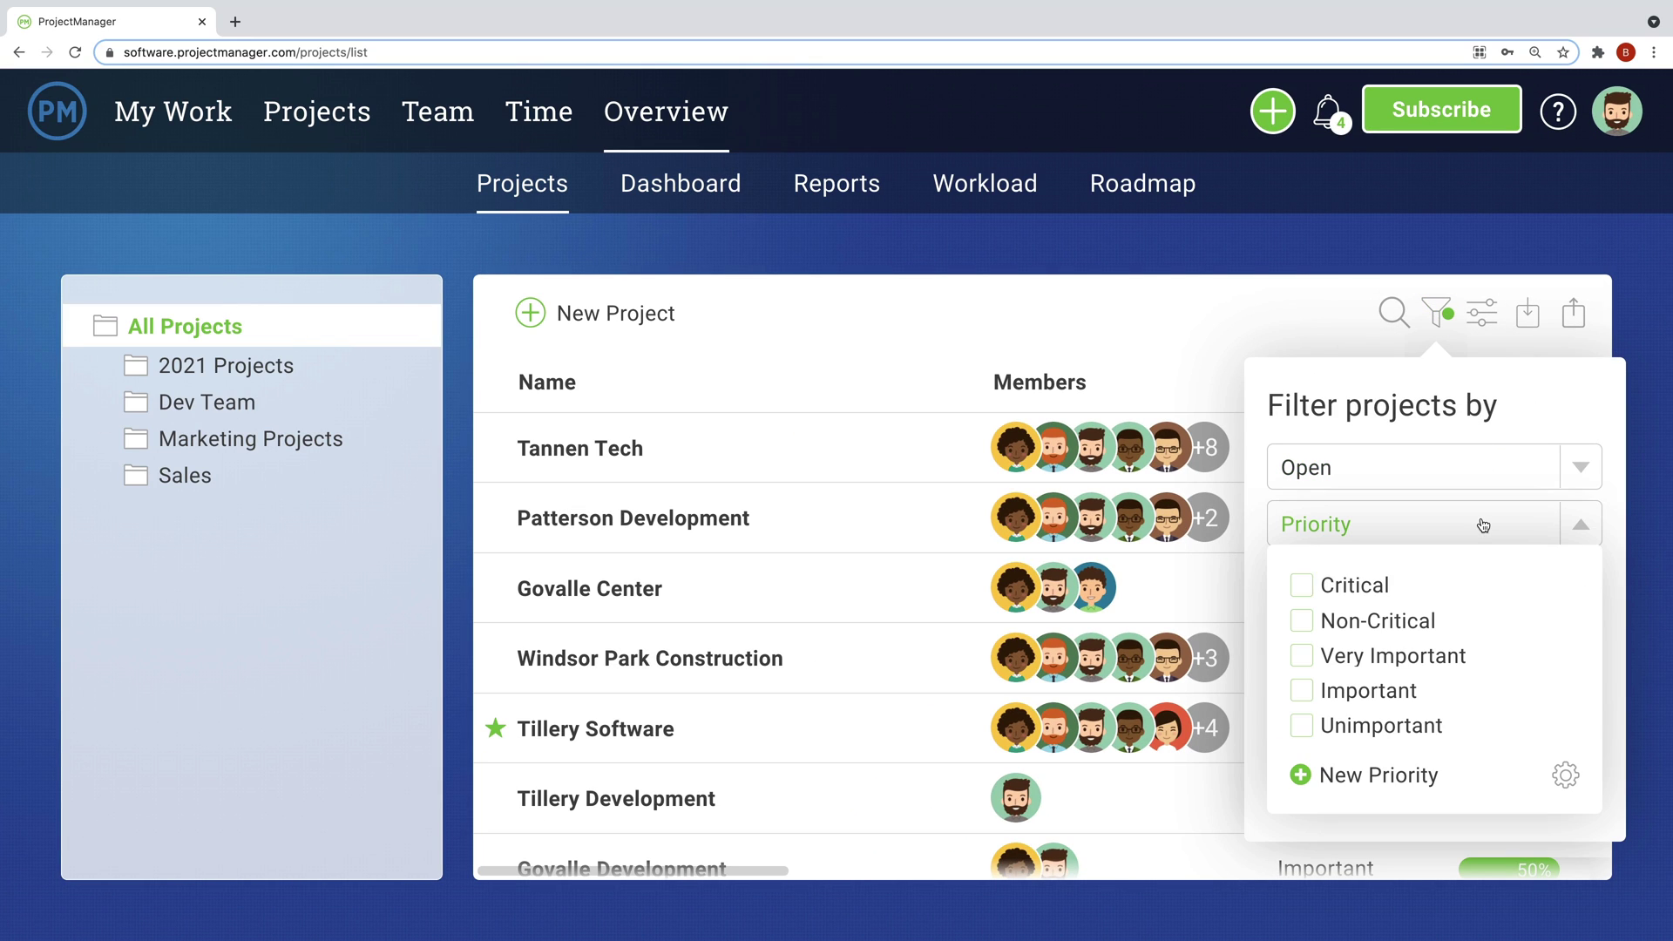
{"action": "left_click", "coordinate": [1384, 589]}
{"action": "left_click", "coordinate": [1381, 623]}
{"action": "left_click", "coordinate": [1382, 657]}
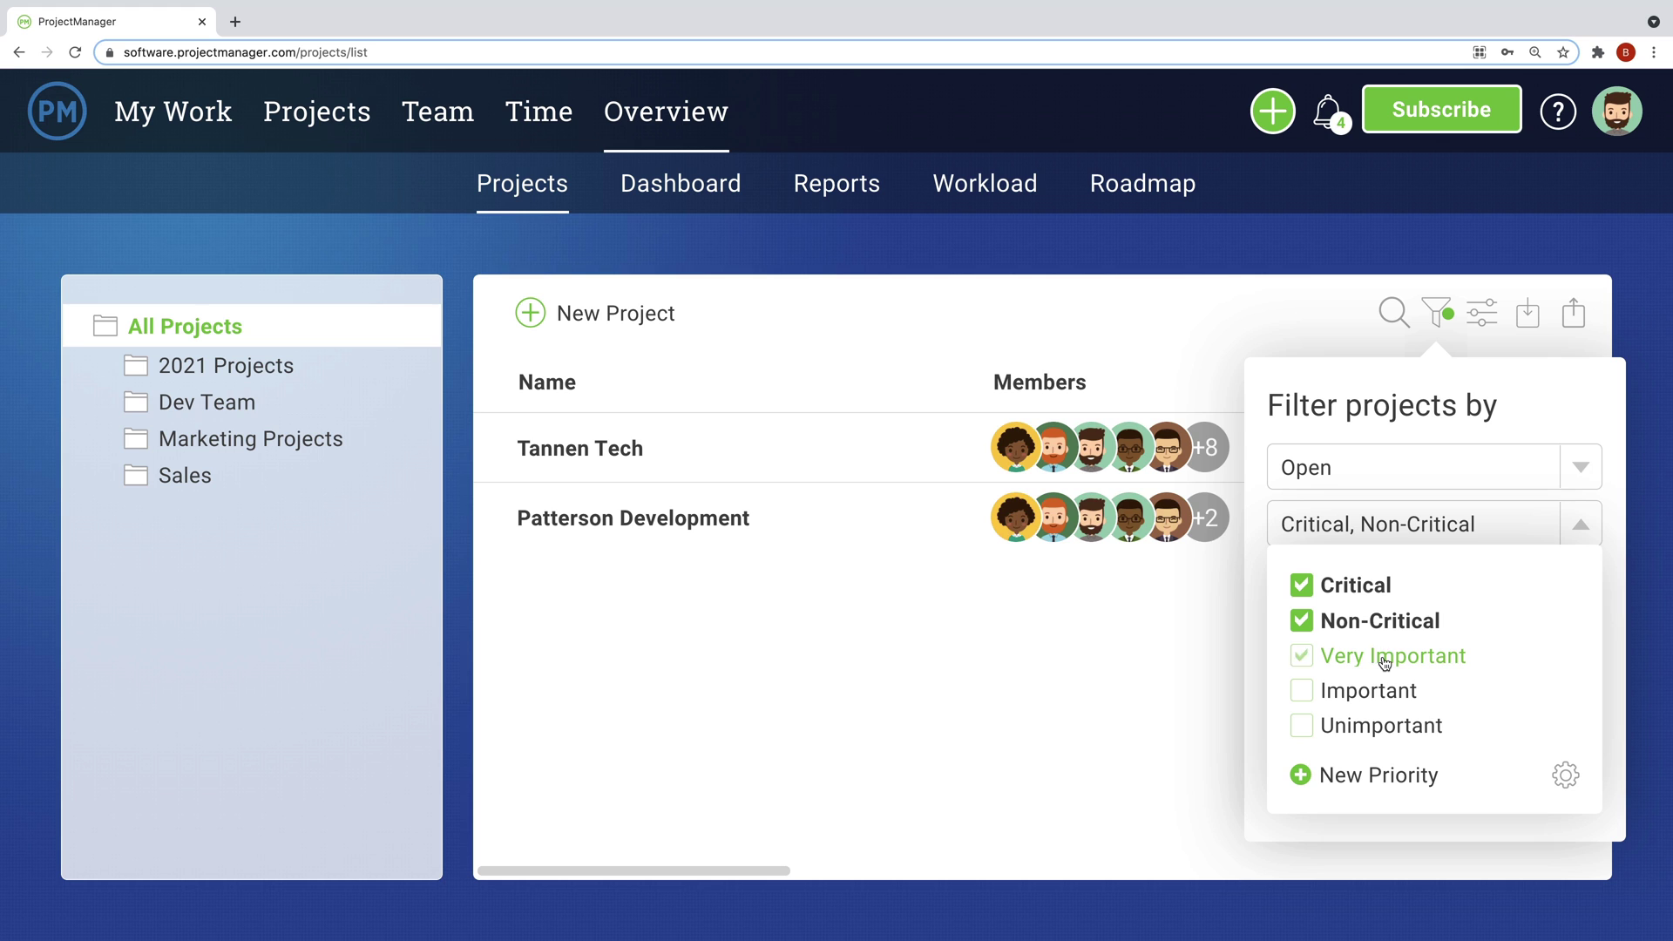
{"action": "left_click", "coordinate": [1609, 588]}
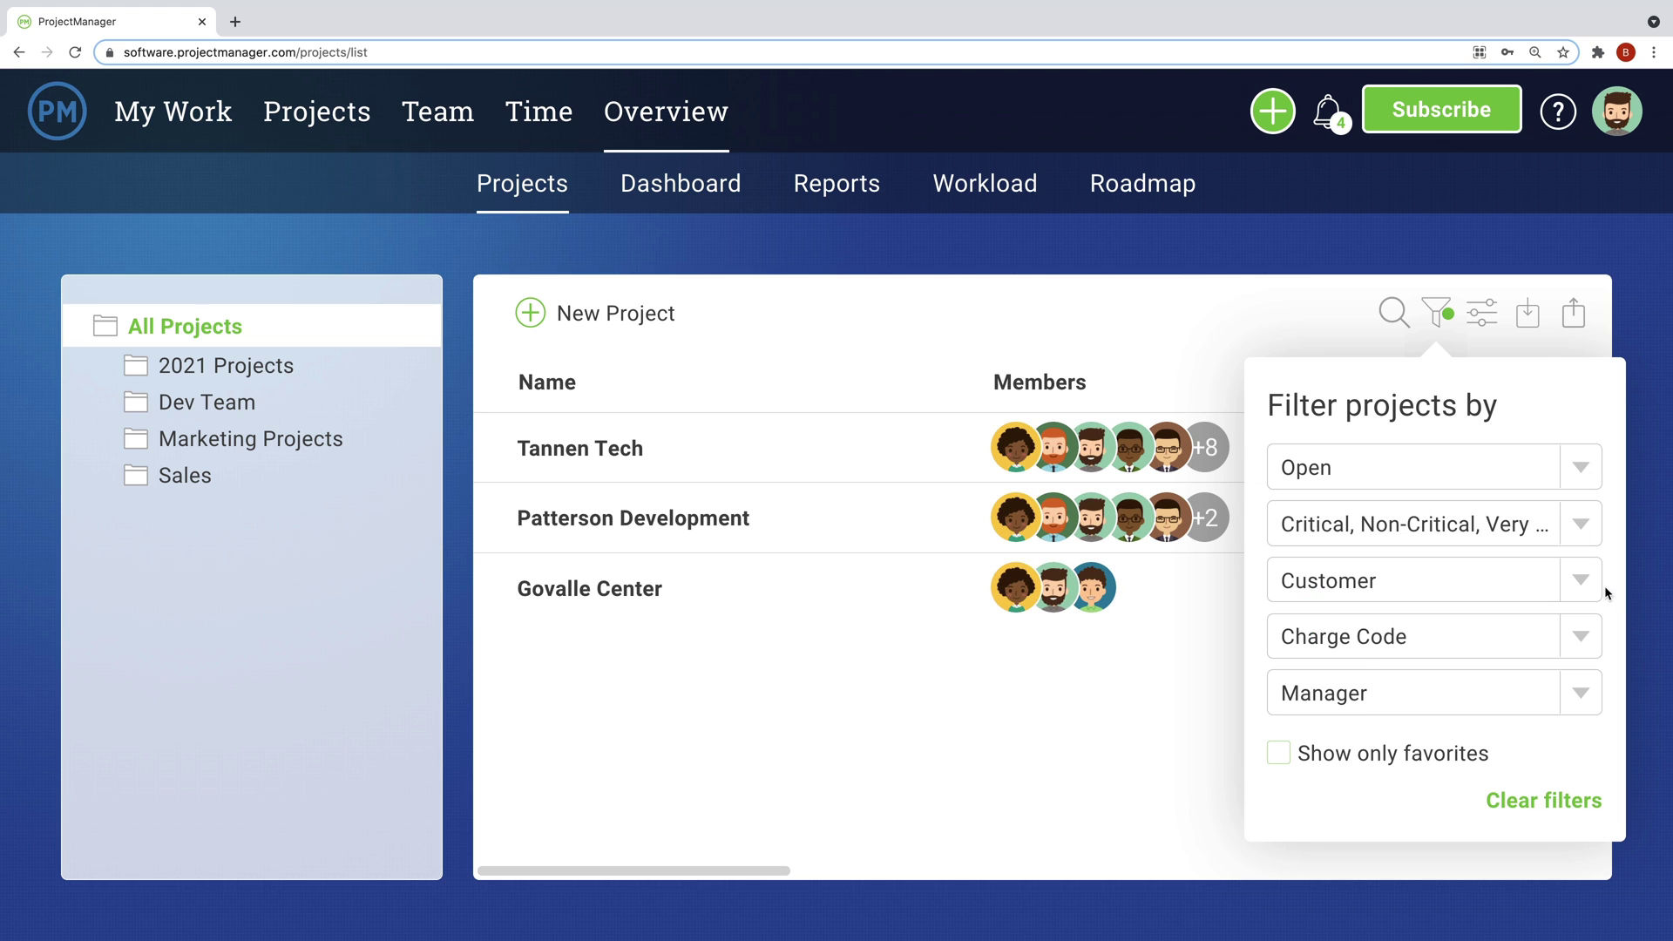
Step: Limit the list to the first listed customer, leaving Tannen Tech and Patterson Development
{"action": "left_click", "coordinate": [1598, 584]}
{"action": "left_click", "coordinate": [1478, 641]}
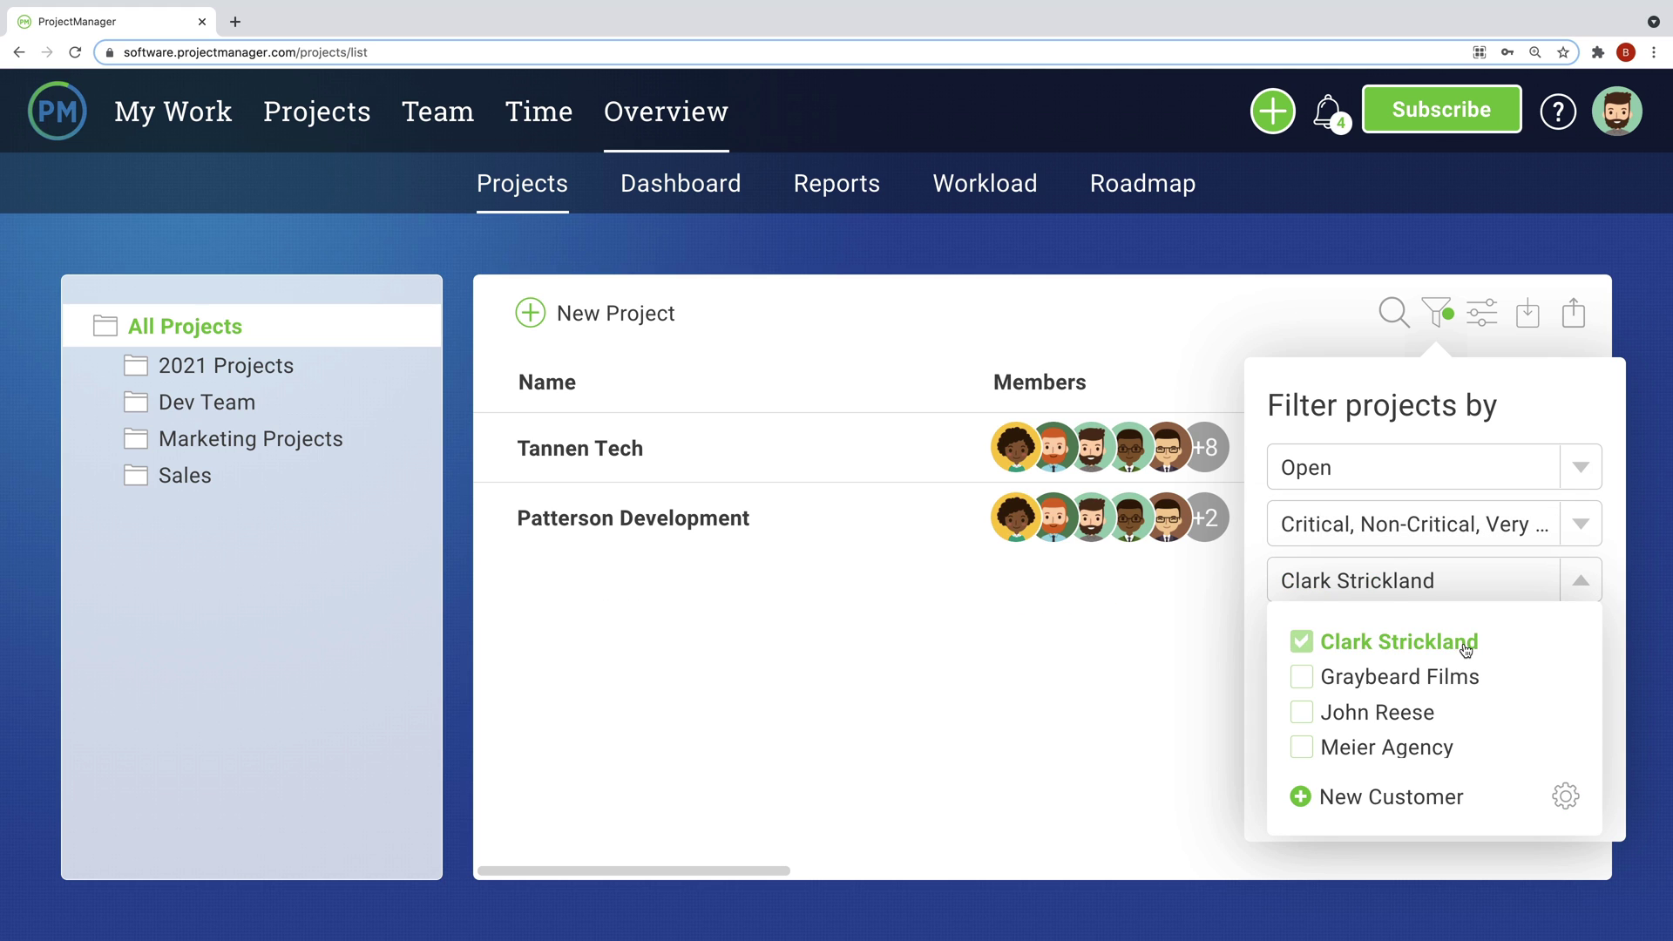
{"action": "left_click", "coordinate": [1609, 621]}
{"action": "left_click", "coordinate": [1647, 613]}
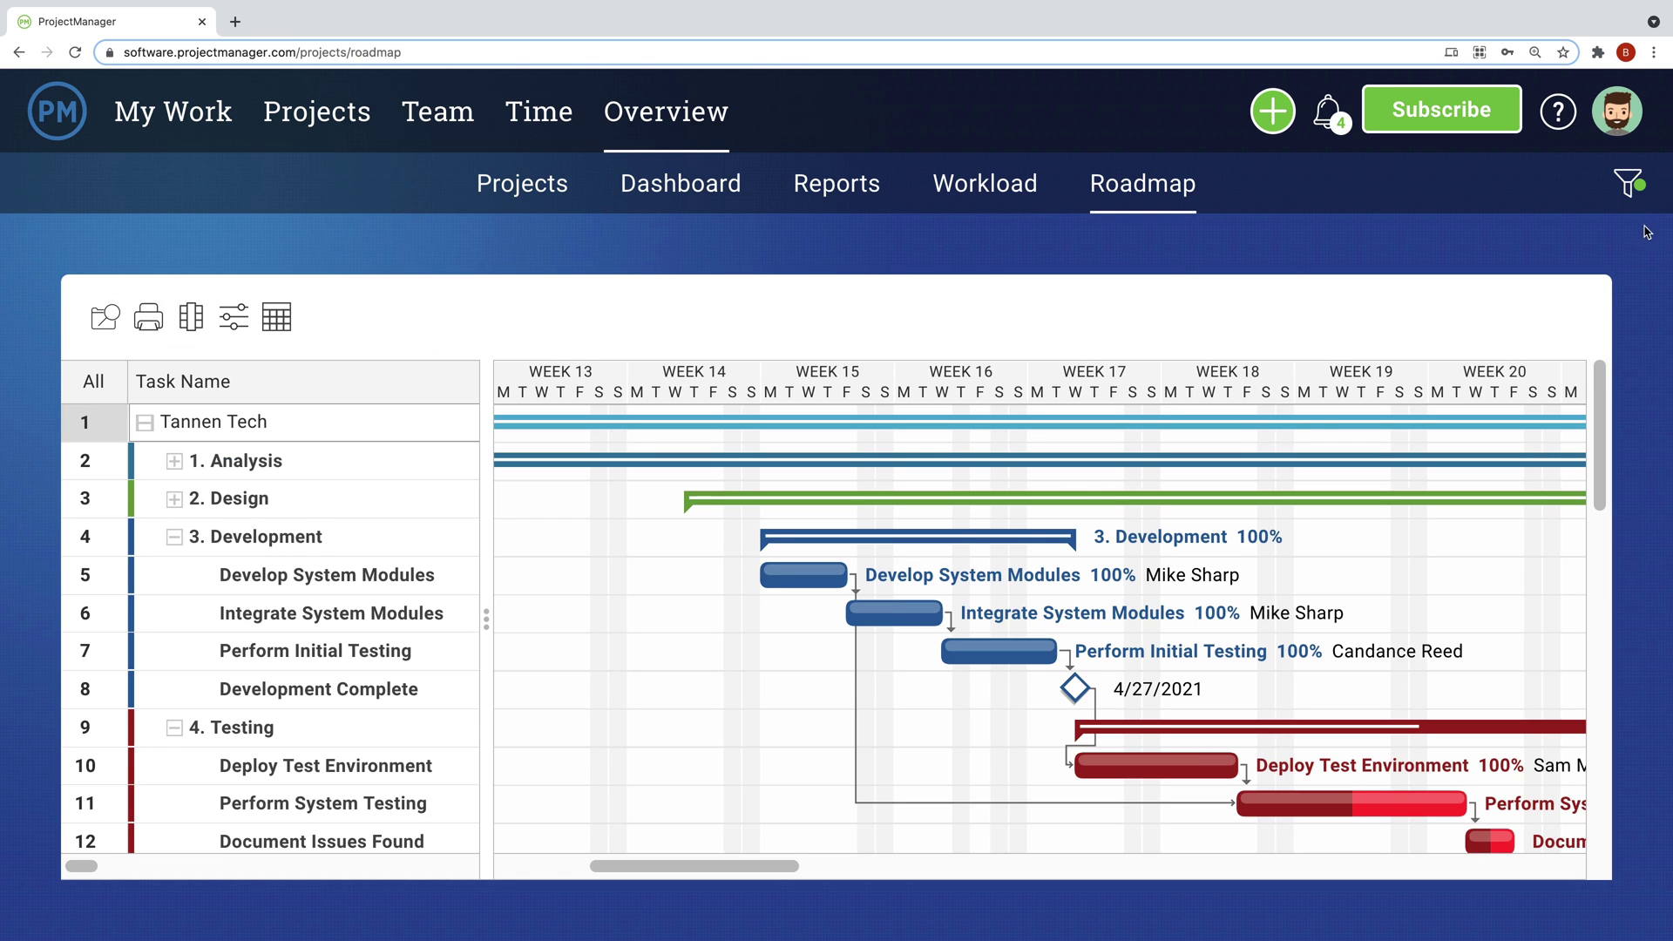
Step: Restrict the roadmap to Marketing Projects and include Marketing Projects in the workload view
{"action": "left_click", "coordinate": [1626, 186]}
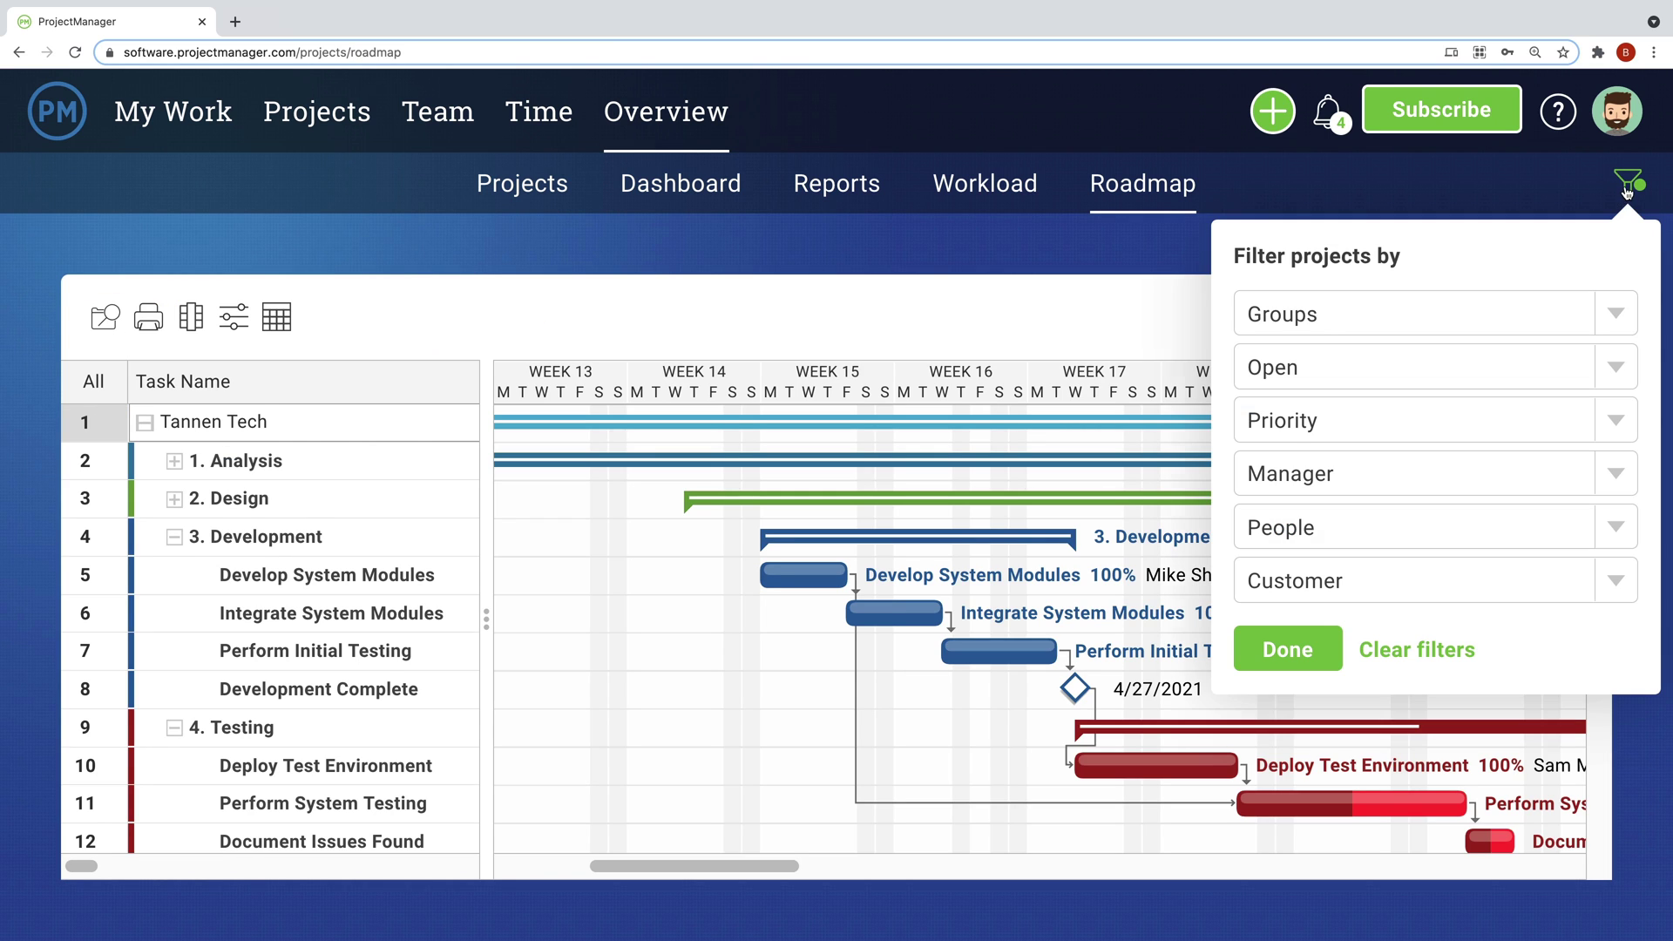
{"action": "left_click", "coordinate": [1412, 315]}
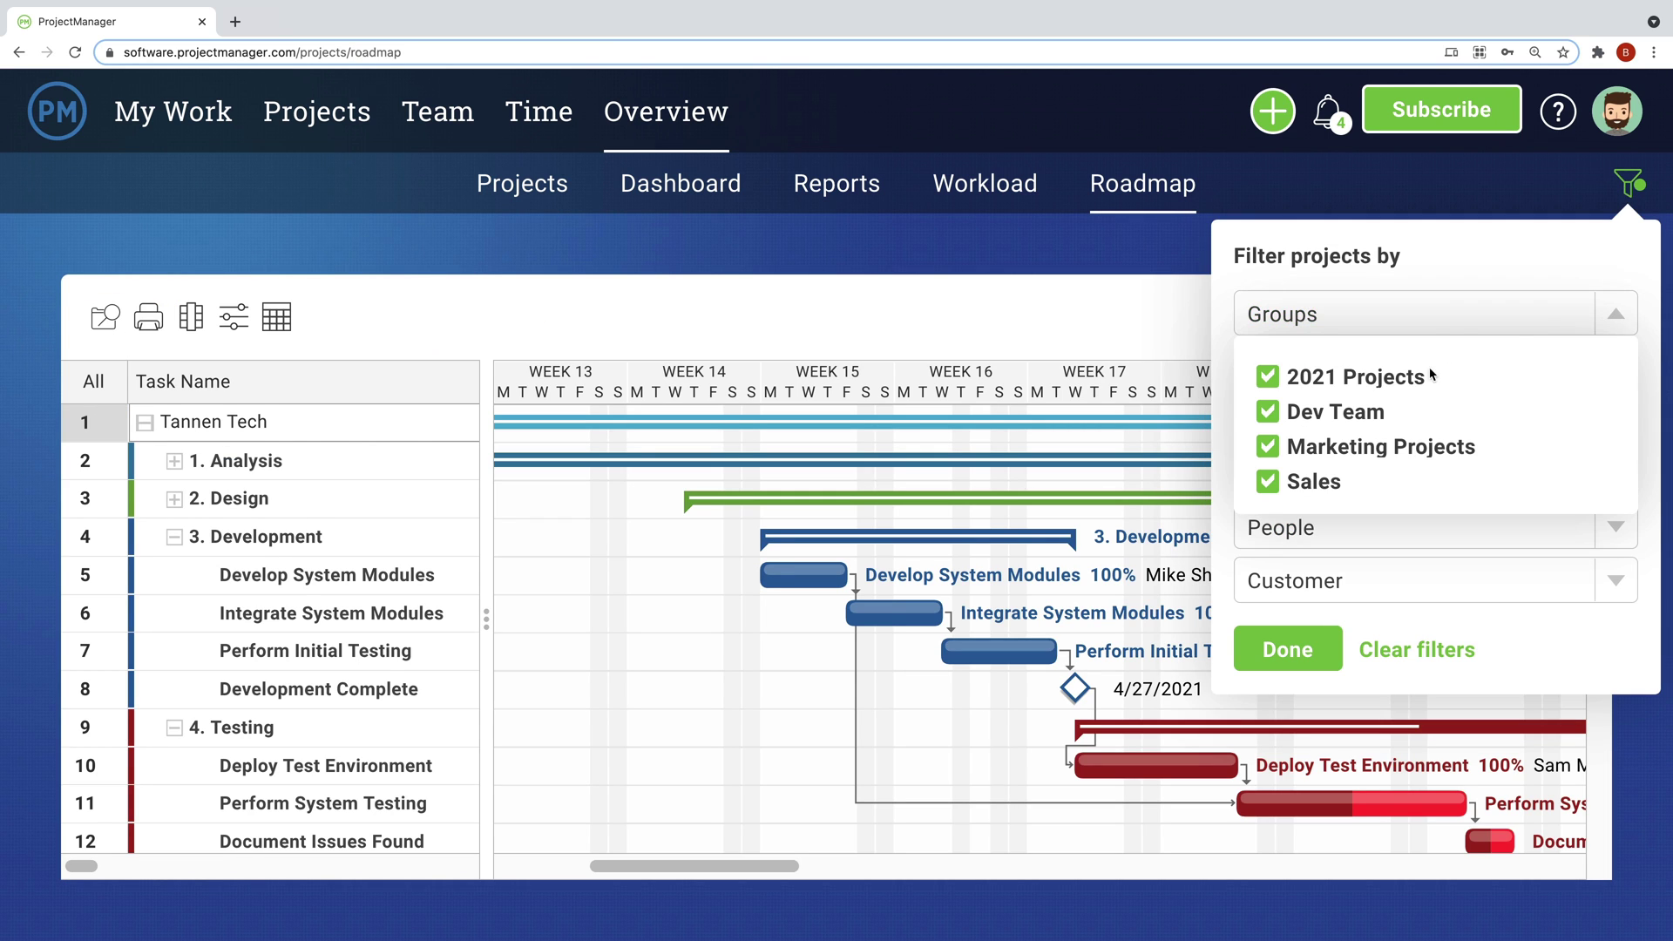
{"action": "left_click", "coordinate": [1404, 382]}
{"action": "left_click", "coordinate": [1333, 412]}
{"action": "left_click", "coordinate": [1312, 482]}
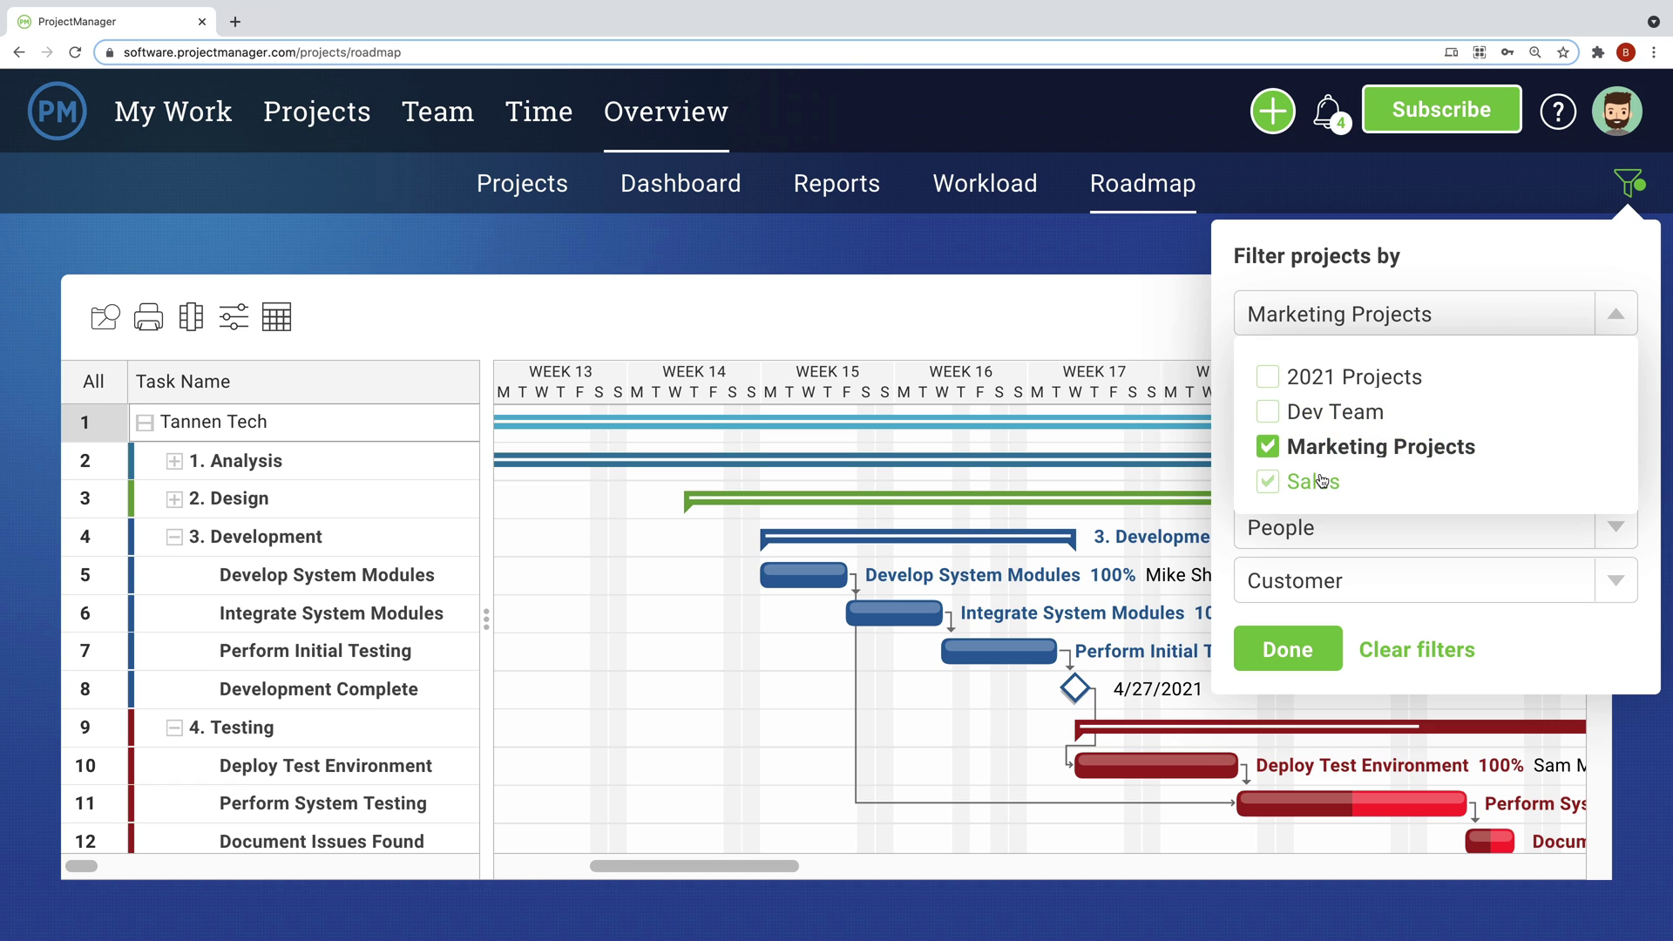
{"action": "left_click", "coordinate": [1307, 650]}
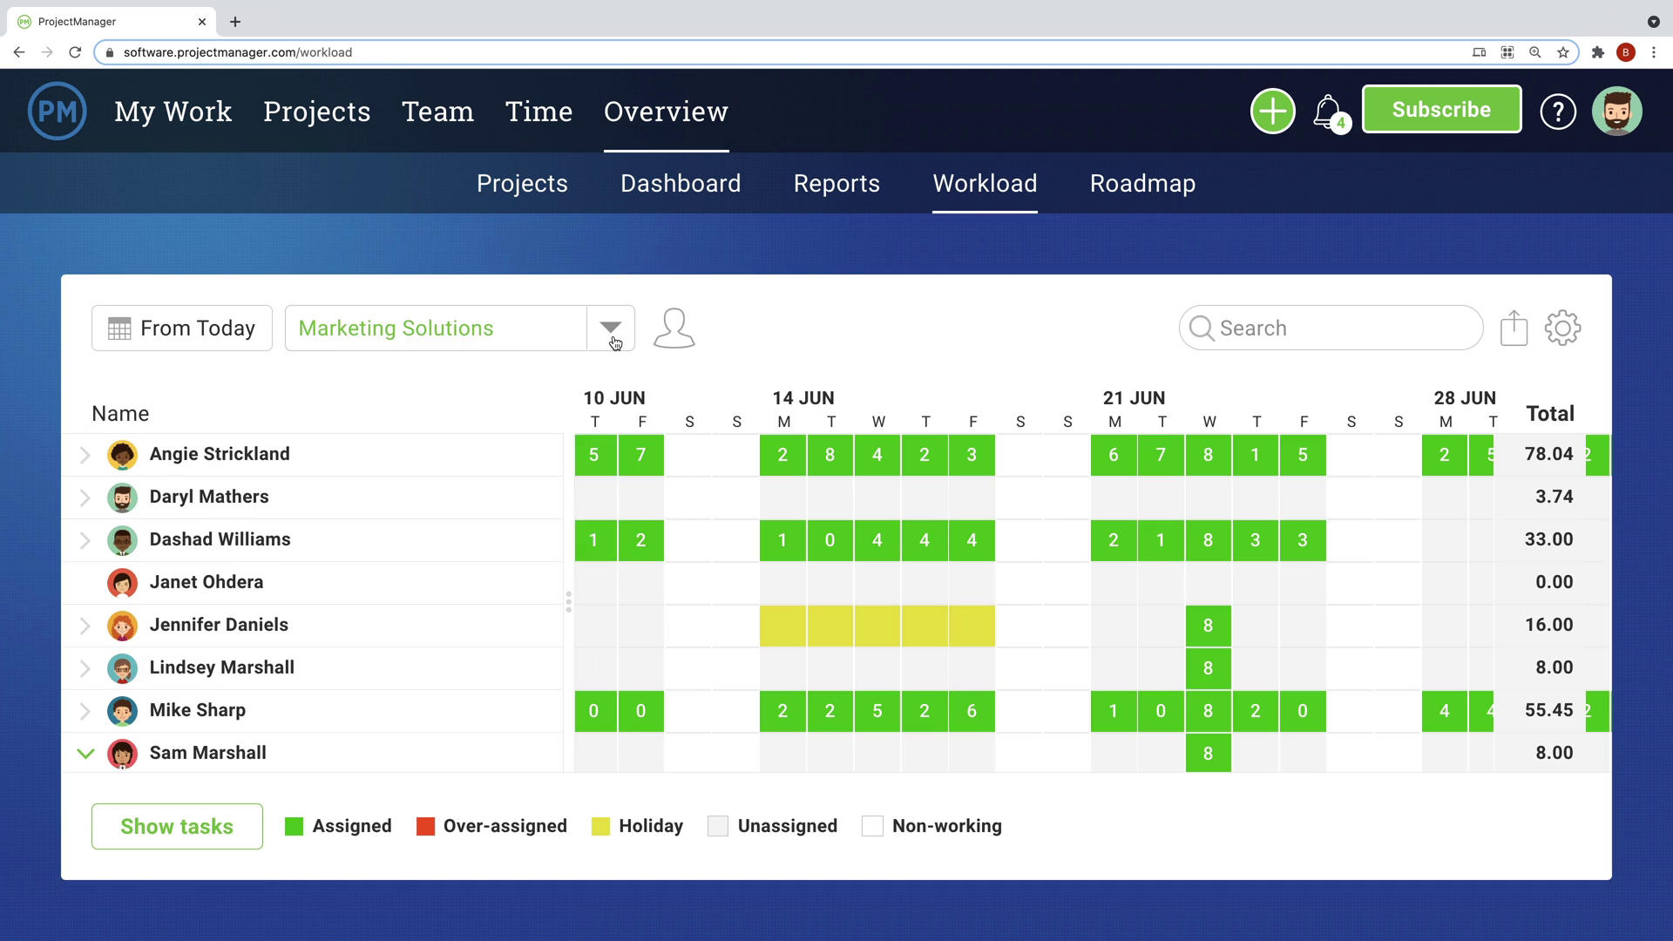
{"action": "left_click", "coordinate": [610, 330]}
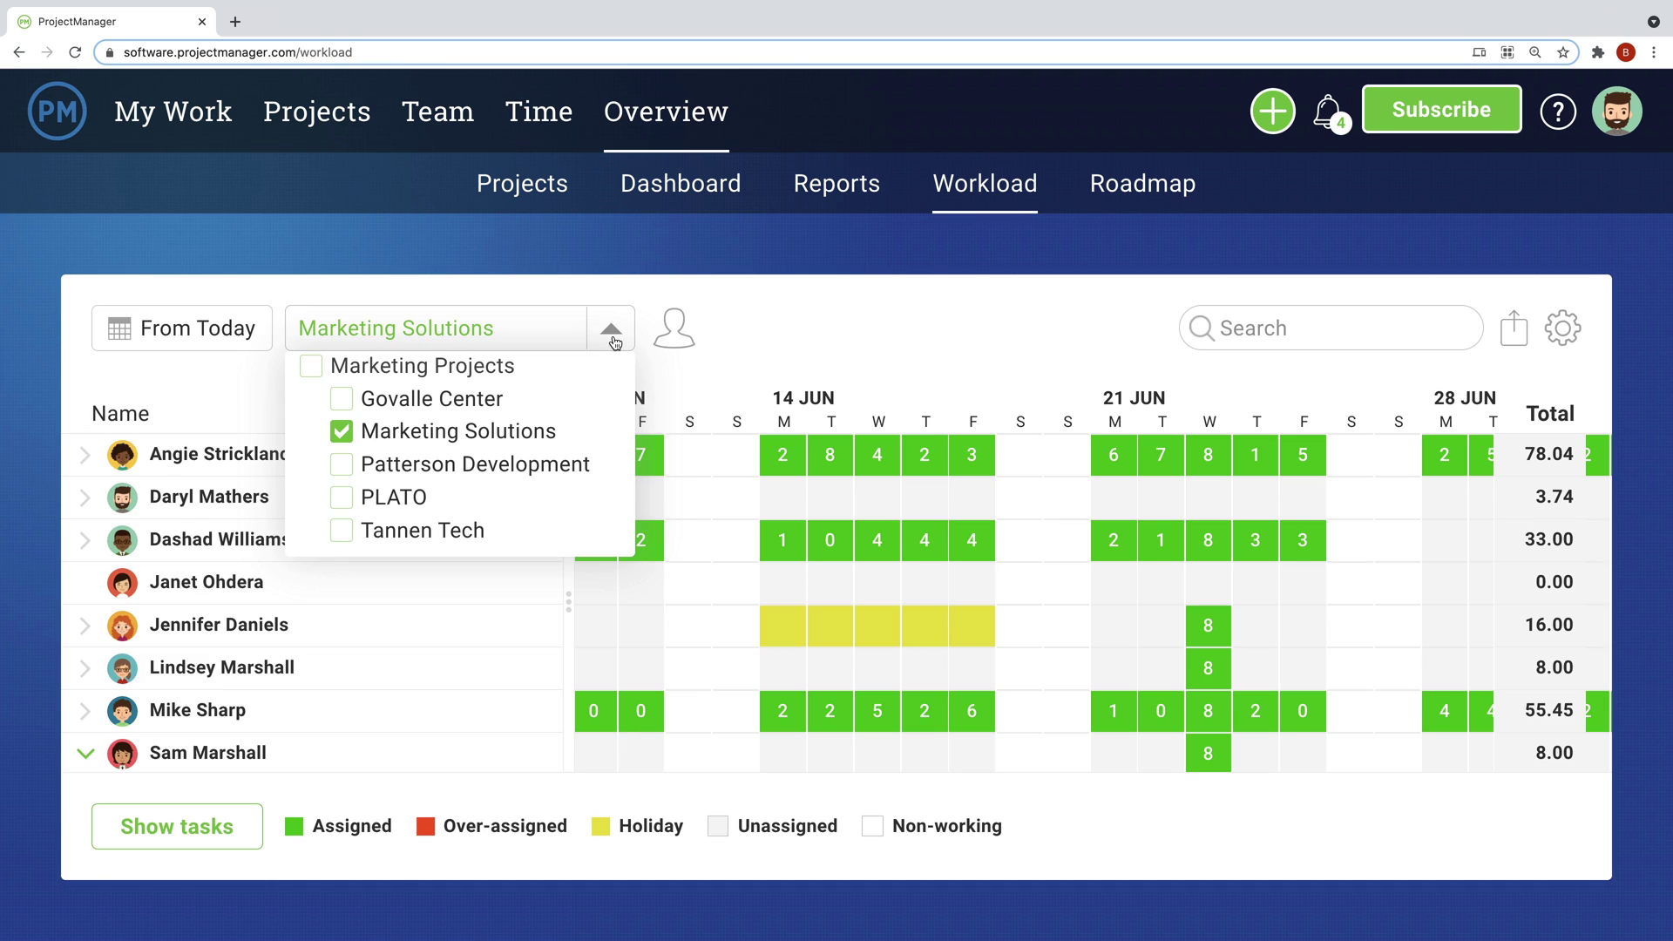
{"action": "left_click", "coordinate": [515, 368]}
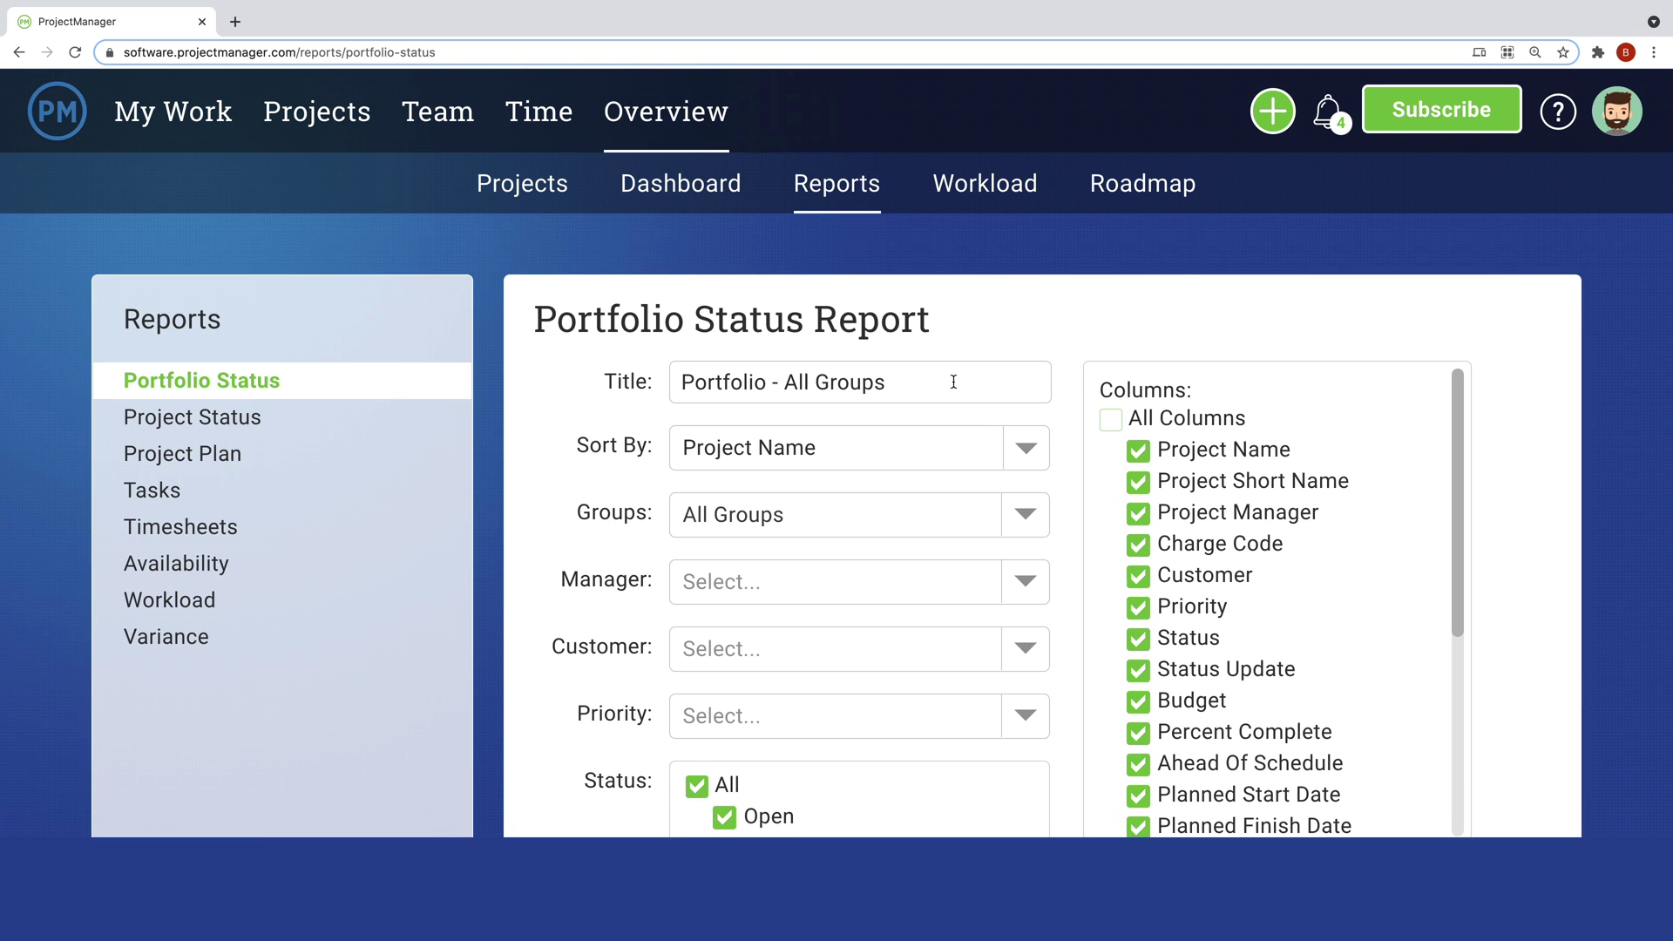
Step: Retitle the report 'Marketin' and restrict its groups to Marketing Projects
{"action": "left_click_drag", "start_coordinate": [885, 384], "coordinate": [681, 384]}
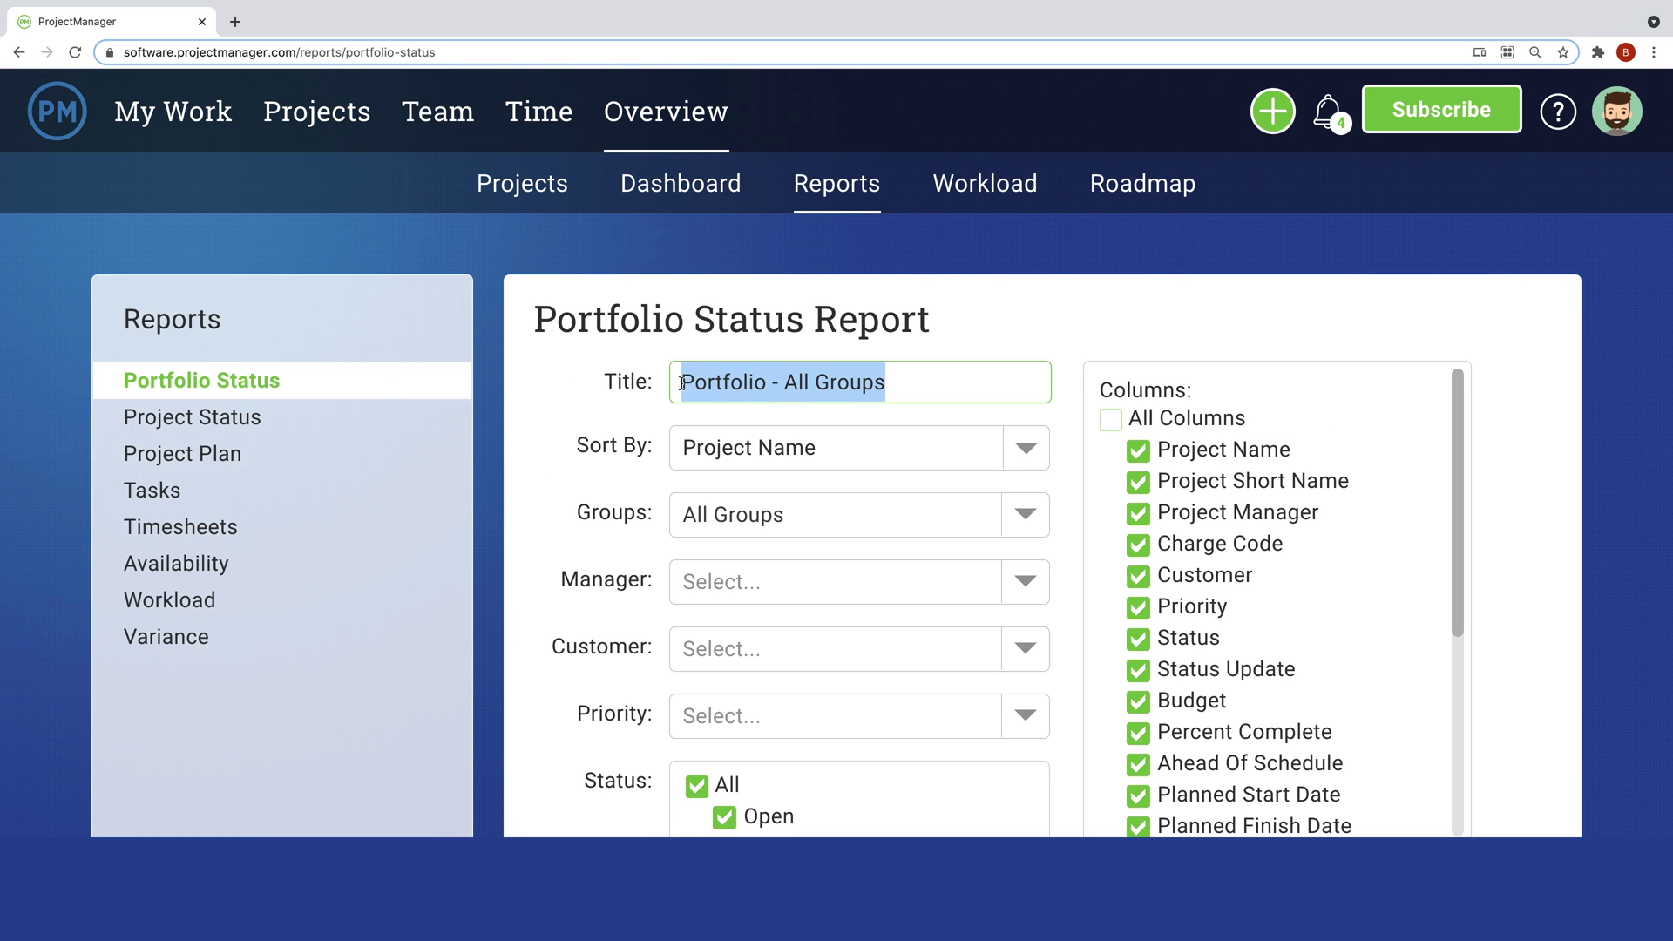
{"action": "type", "text": "Marketing Projects"}
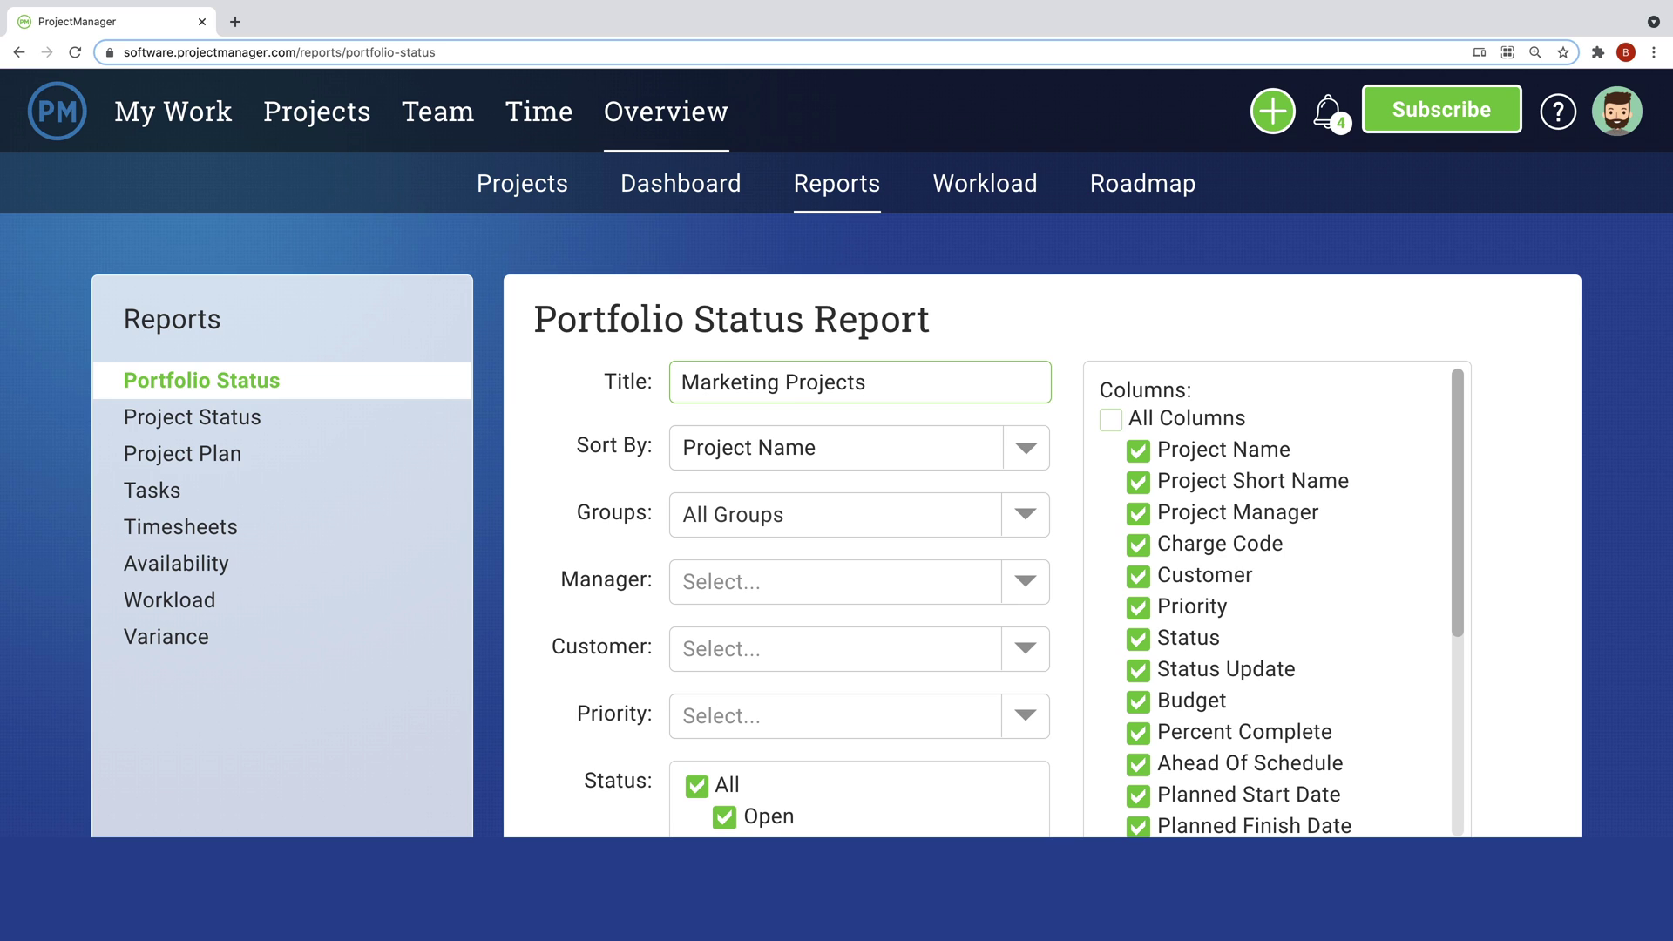
{"action": "left_click", "coordinate": [763, 516]}
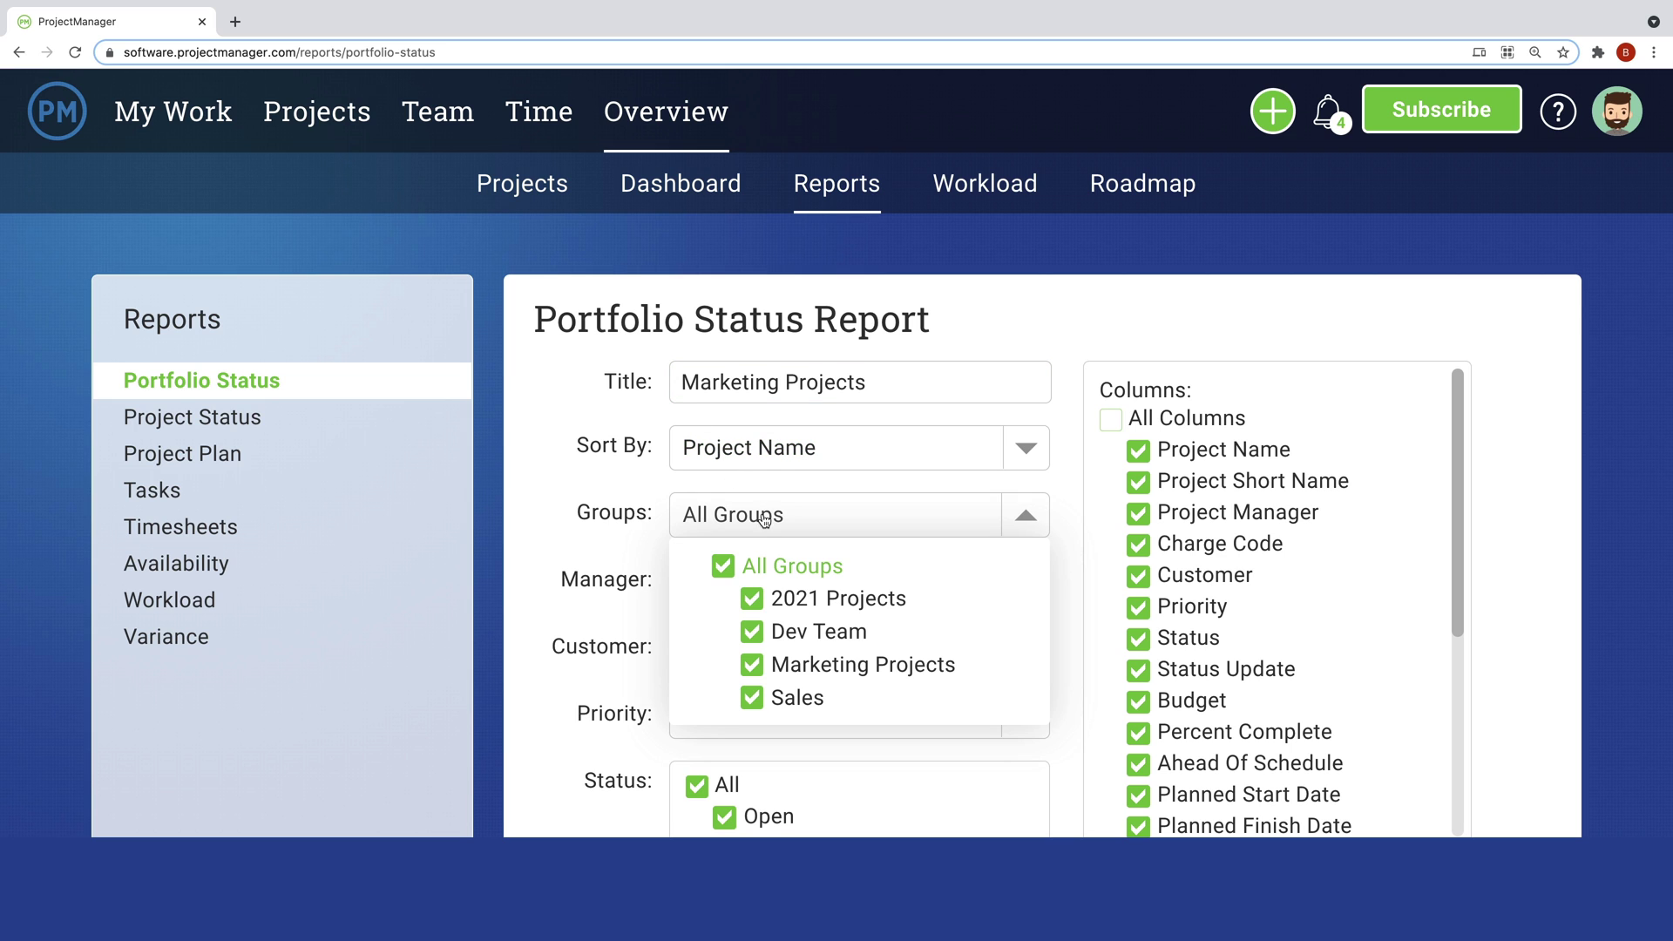
{"action": "left_click", "coordinate": [752, 599]}
{"action": "left_click", "coordinate": [751, 632]}
{"action": "left_click", "coordinate": [751, 698]}
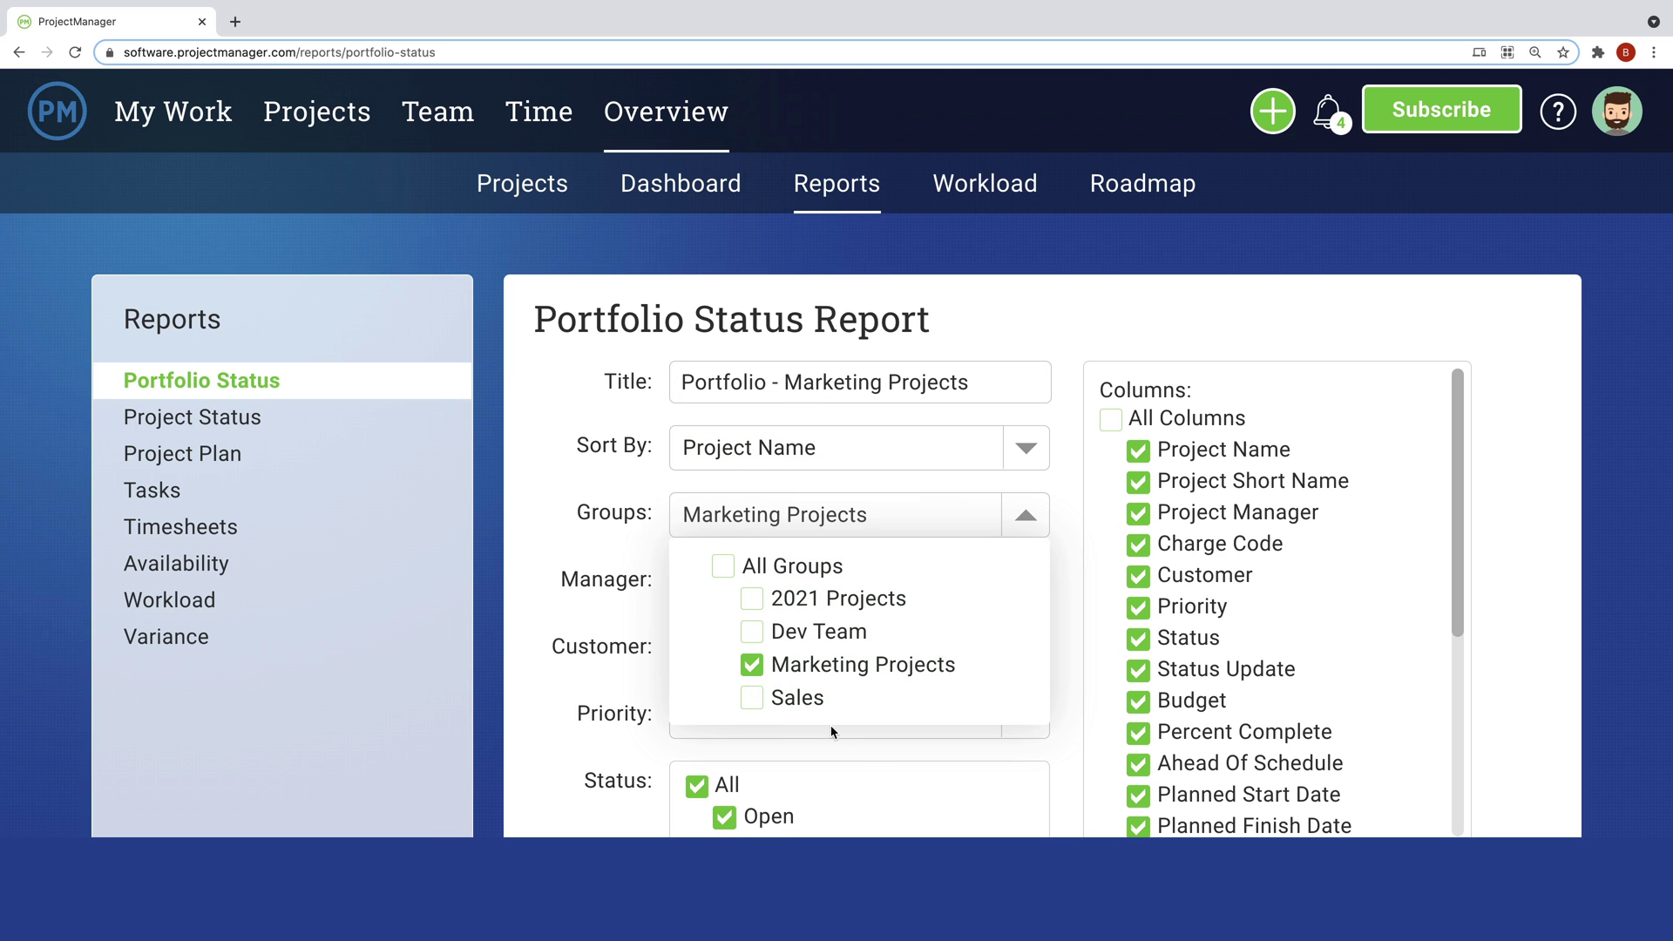
{"action": "left_click", "coordinate": [867, 751]}
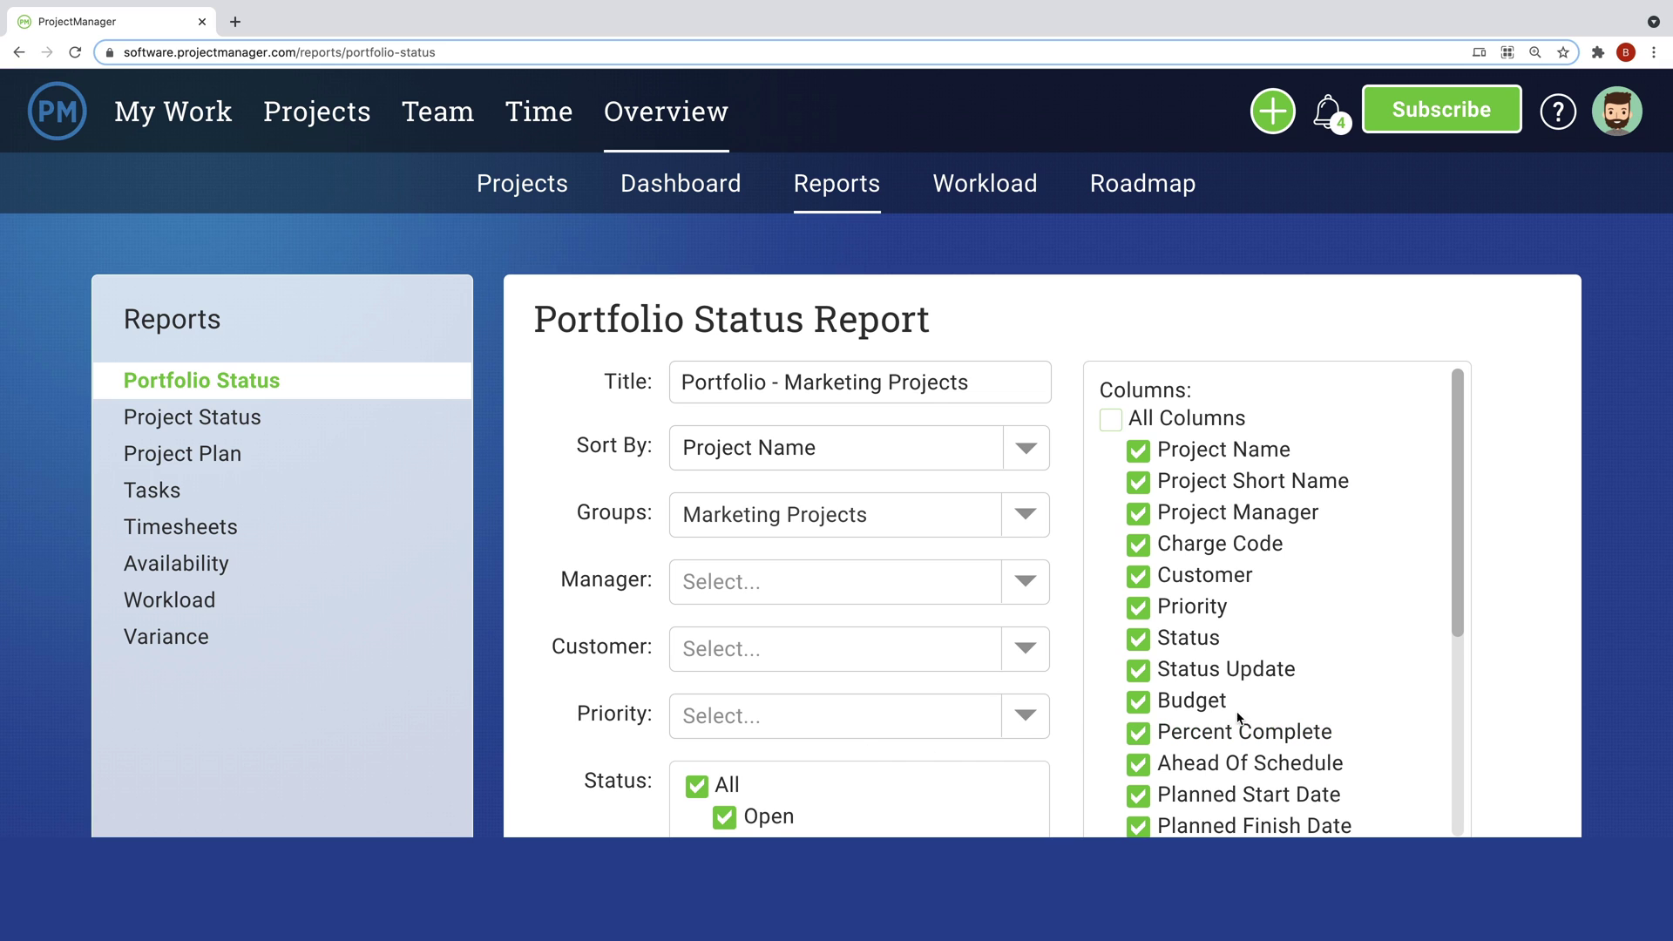
Step: Remove the Tasks Not Started, Tasks In Progress and Budget Remaining columns
{"action": "left_click_drag", "start_coordinate": [1465, 626], "coordinate": [1468, 736]}
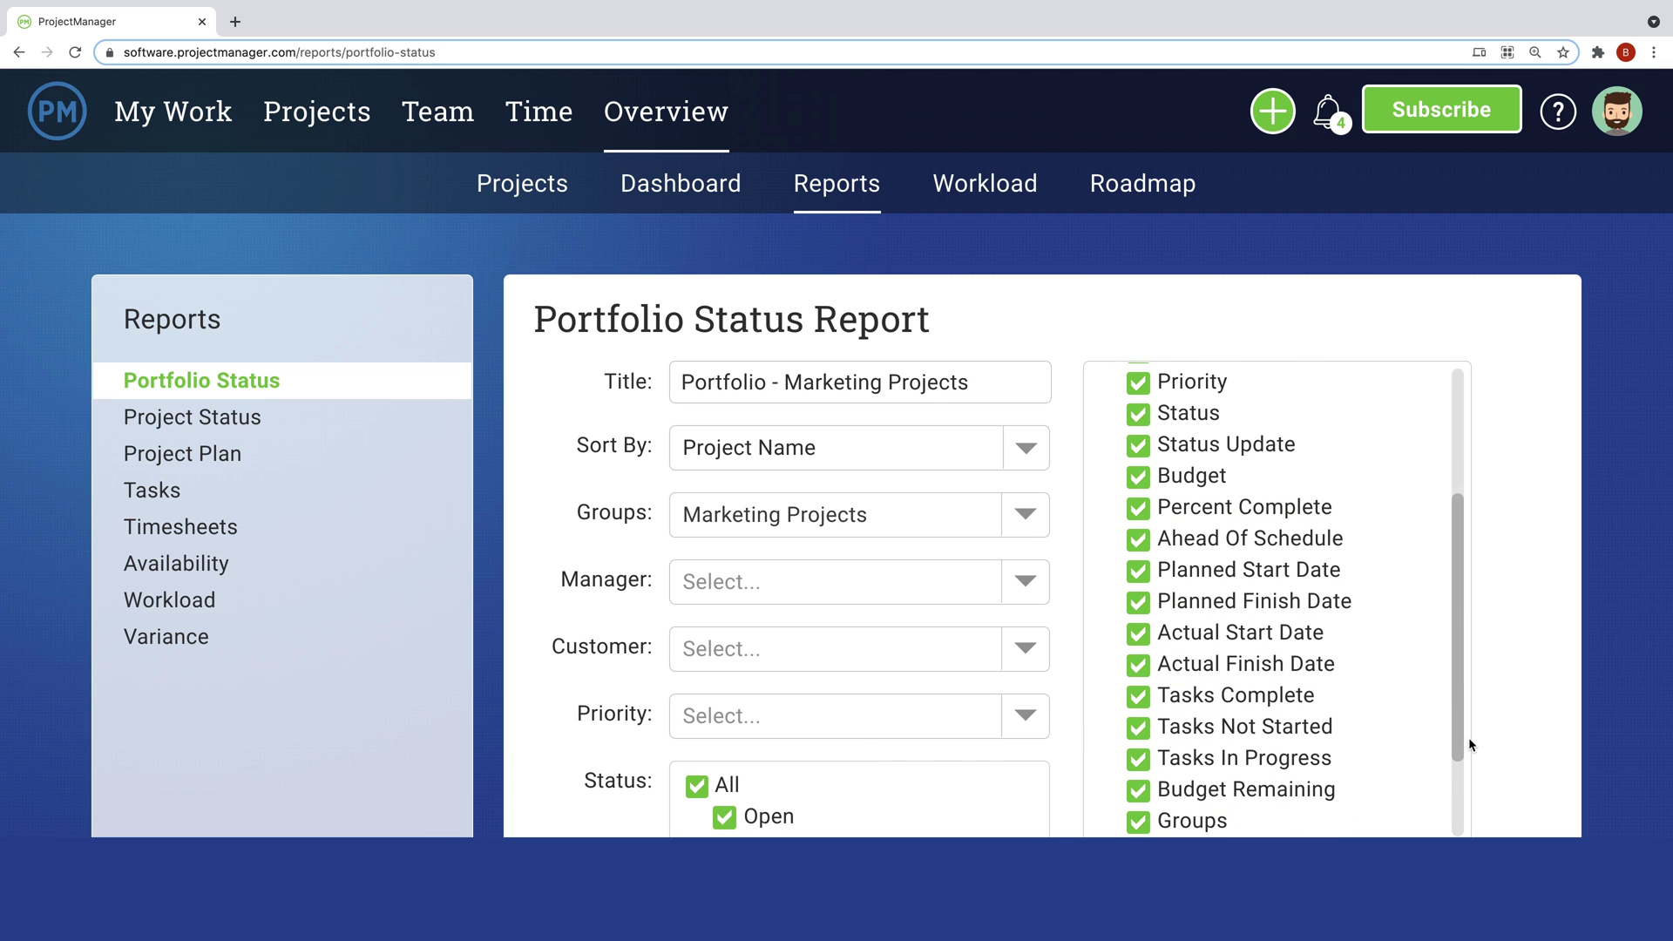
{"action": "left_click", "coordinate": [1320, 736]}
{"action": "left_click", "coordinate": [1318, 761]}
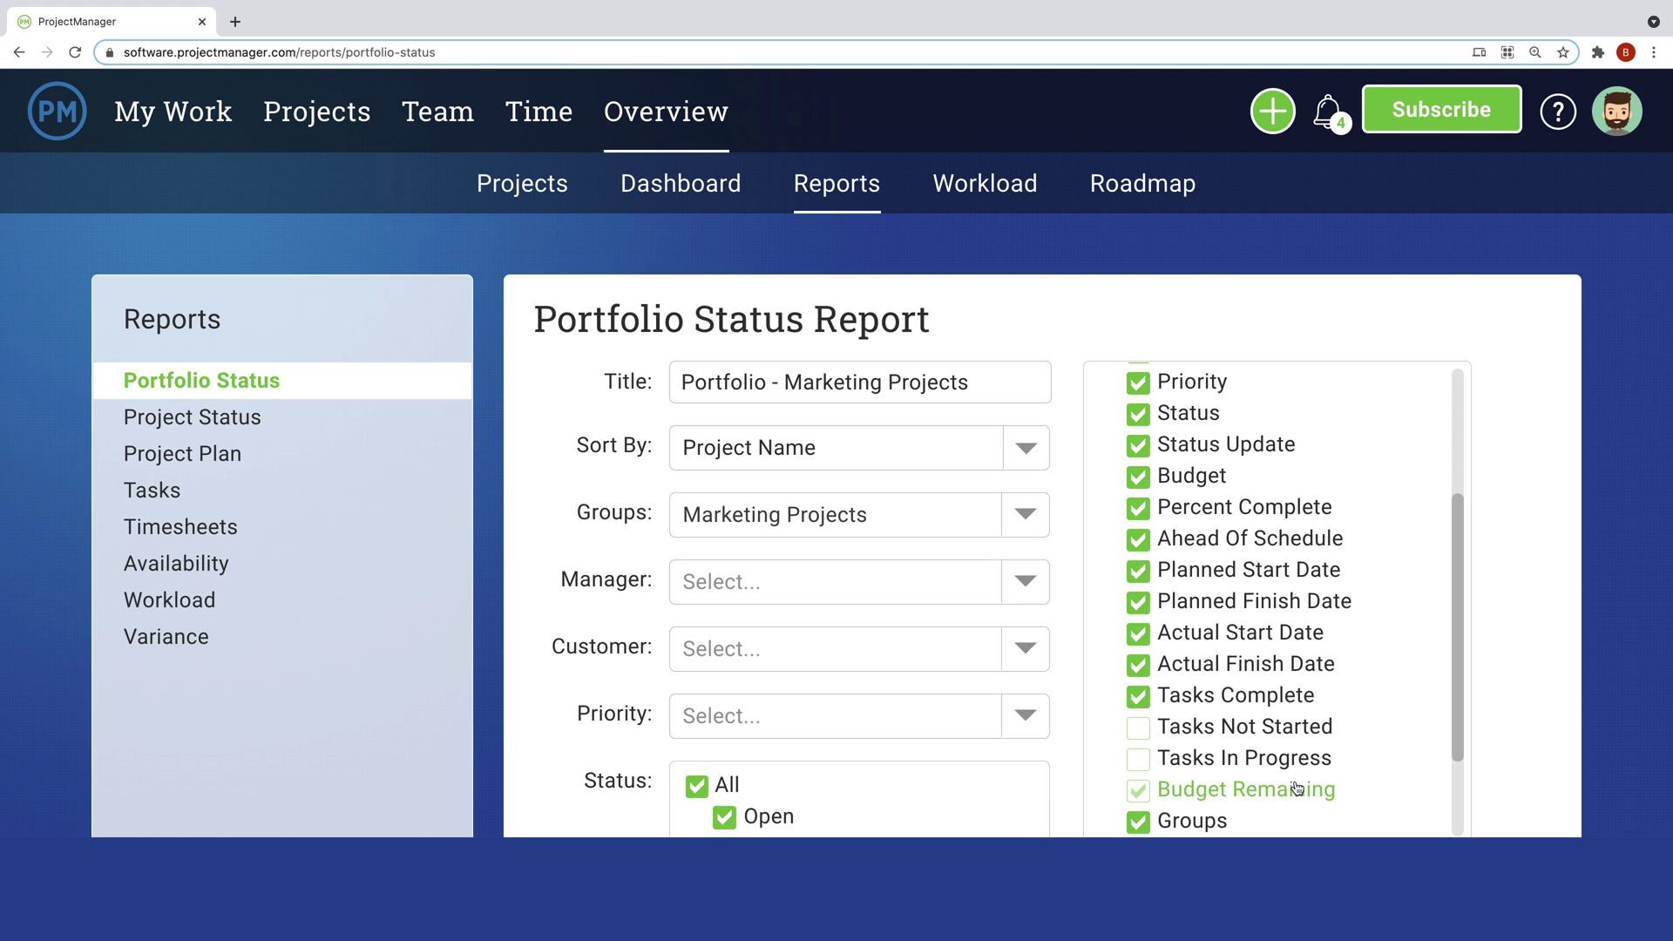
{"action": "left_click", "coordinate": [1297, 789]}
Step: Exclude closed projects and generate the report as a PDF
{"action": "scroll", "coordinate": [1037, 784], "scroll_direction": "down", "scroll_amount": 1}
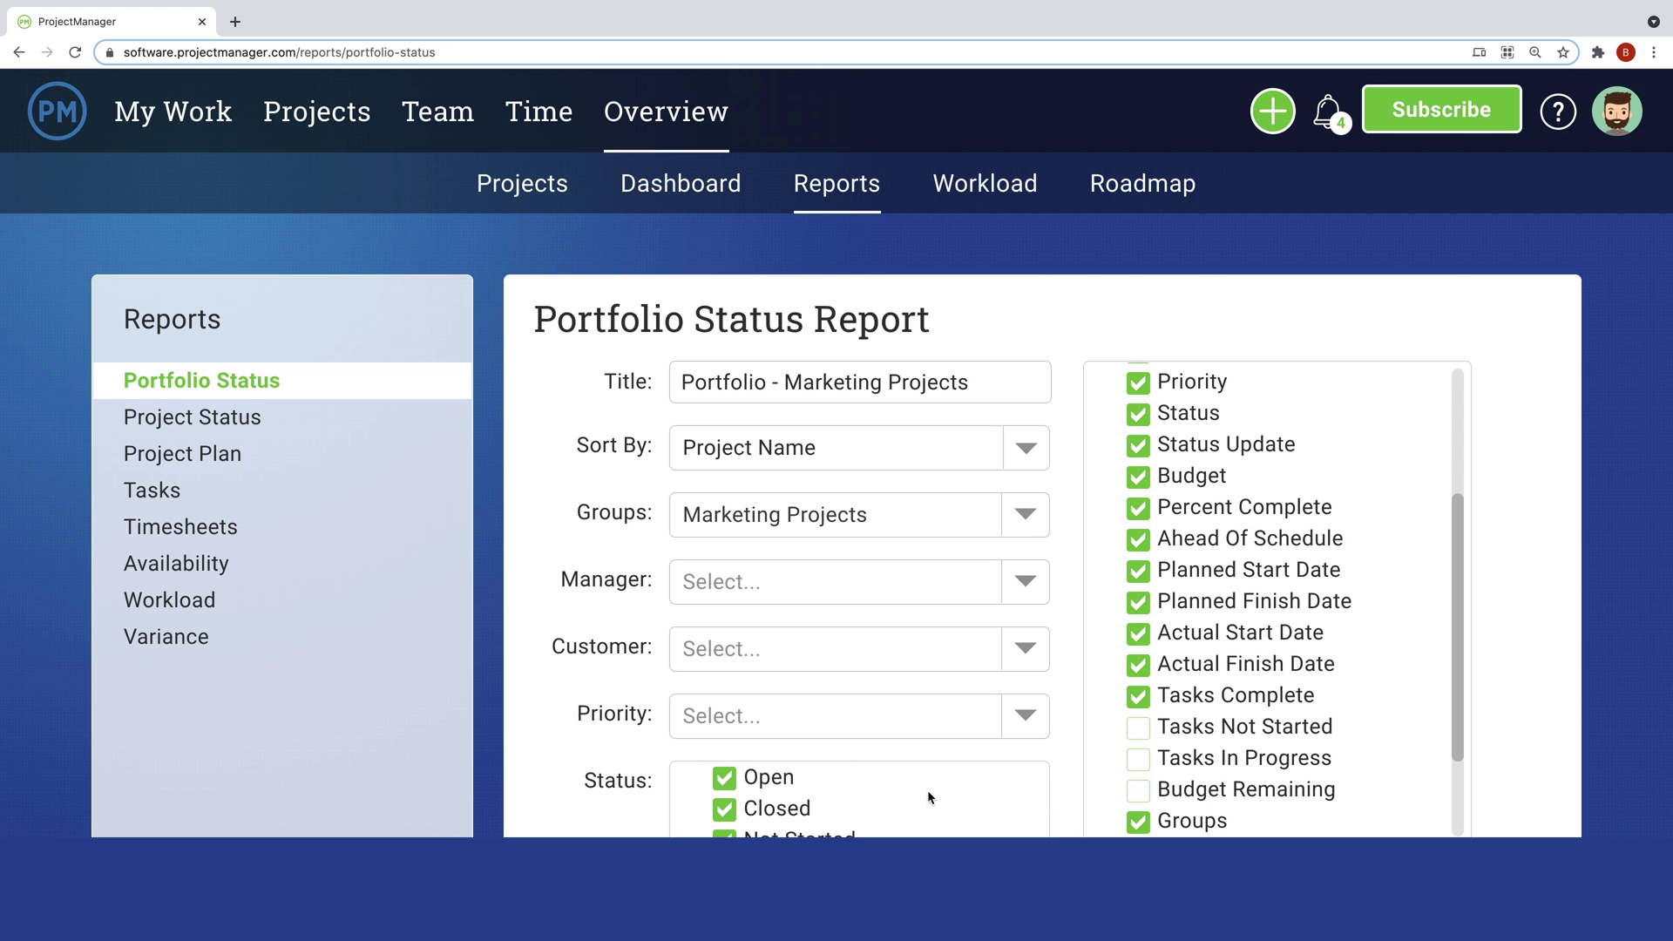
{"action": "left_click", "coordinate": [789, 809]}
{"action": "scroll", "coordinate": [629, 807], "scroll_direction": "down", "scroll_amount": 2}
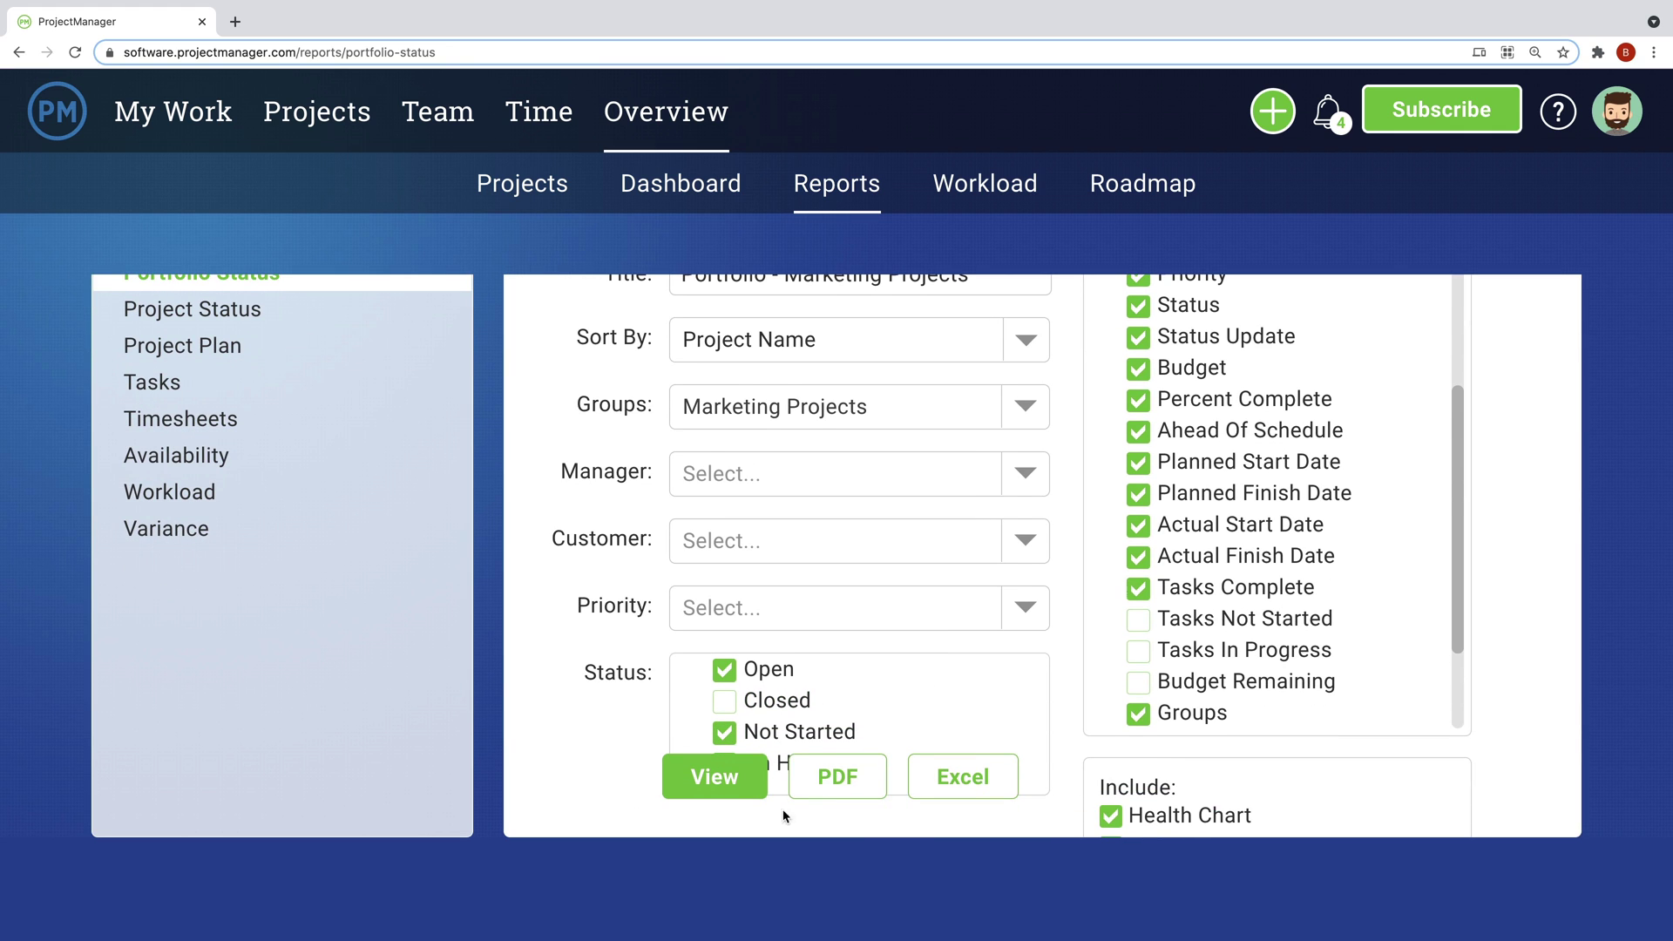
{"action": "left_click", "coordinate": [829, 778]}
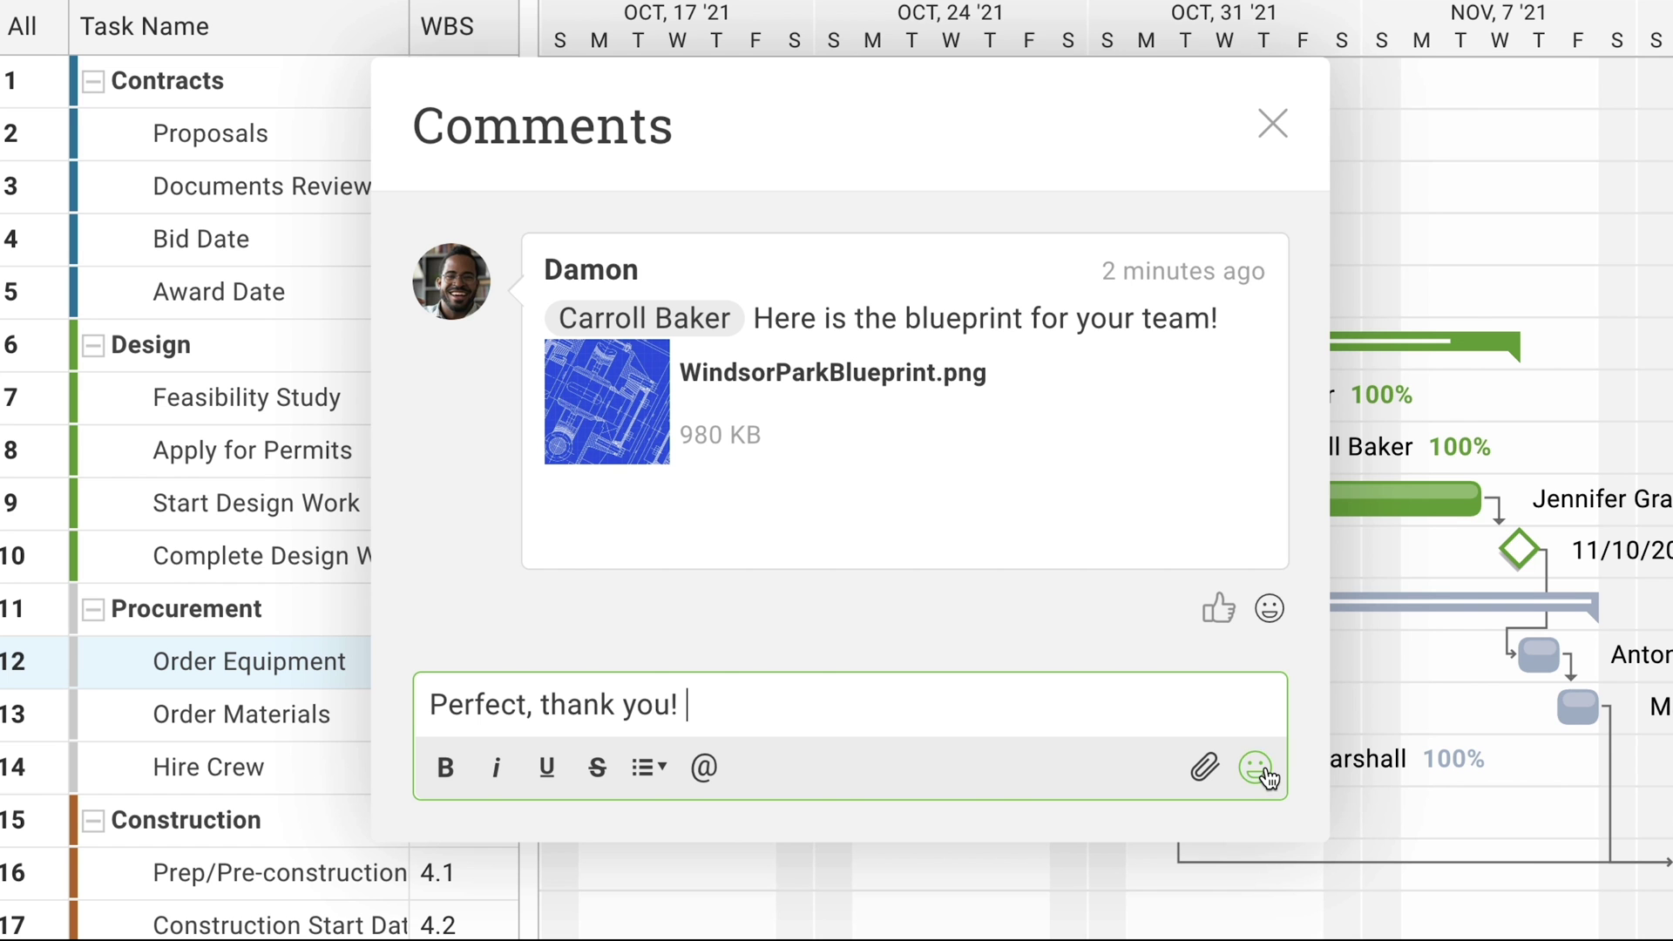
Step: Post the comment reply with a clap emoji added
{"action": "left_click", "coordinate": [1255, 766]}
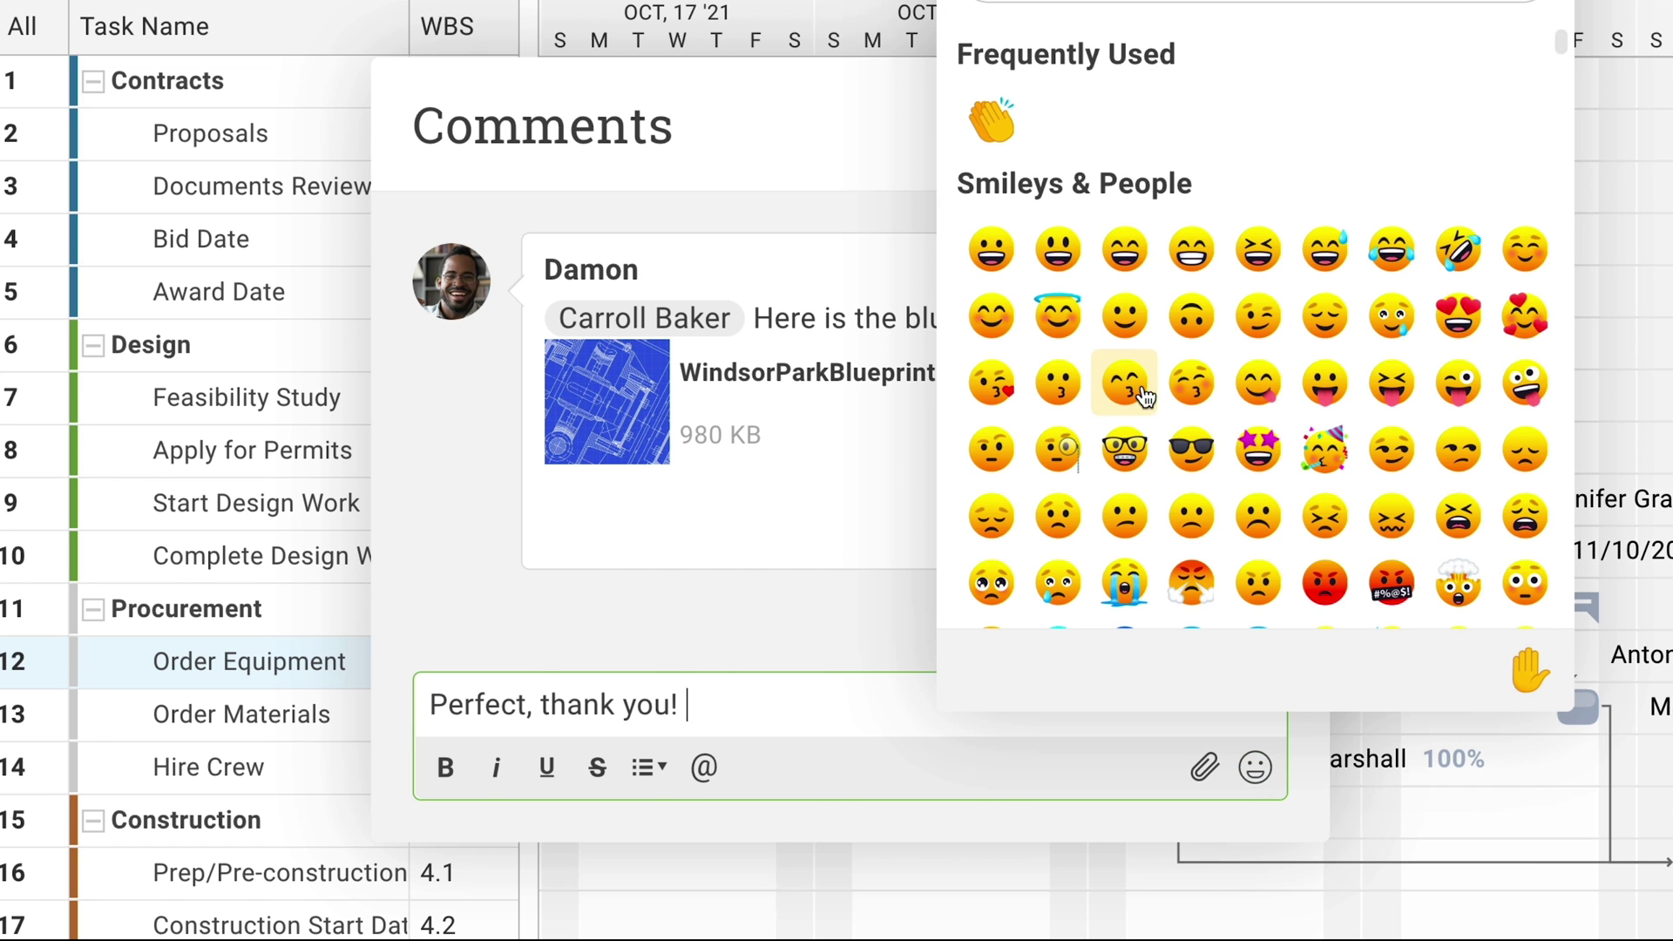
{"action": "left_click", "coordinate": [993, 119]}
{"action": "key", "text": "Return"}
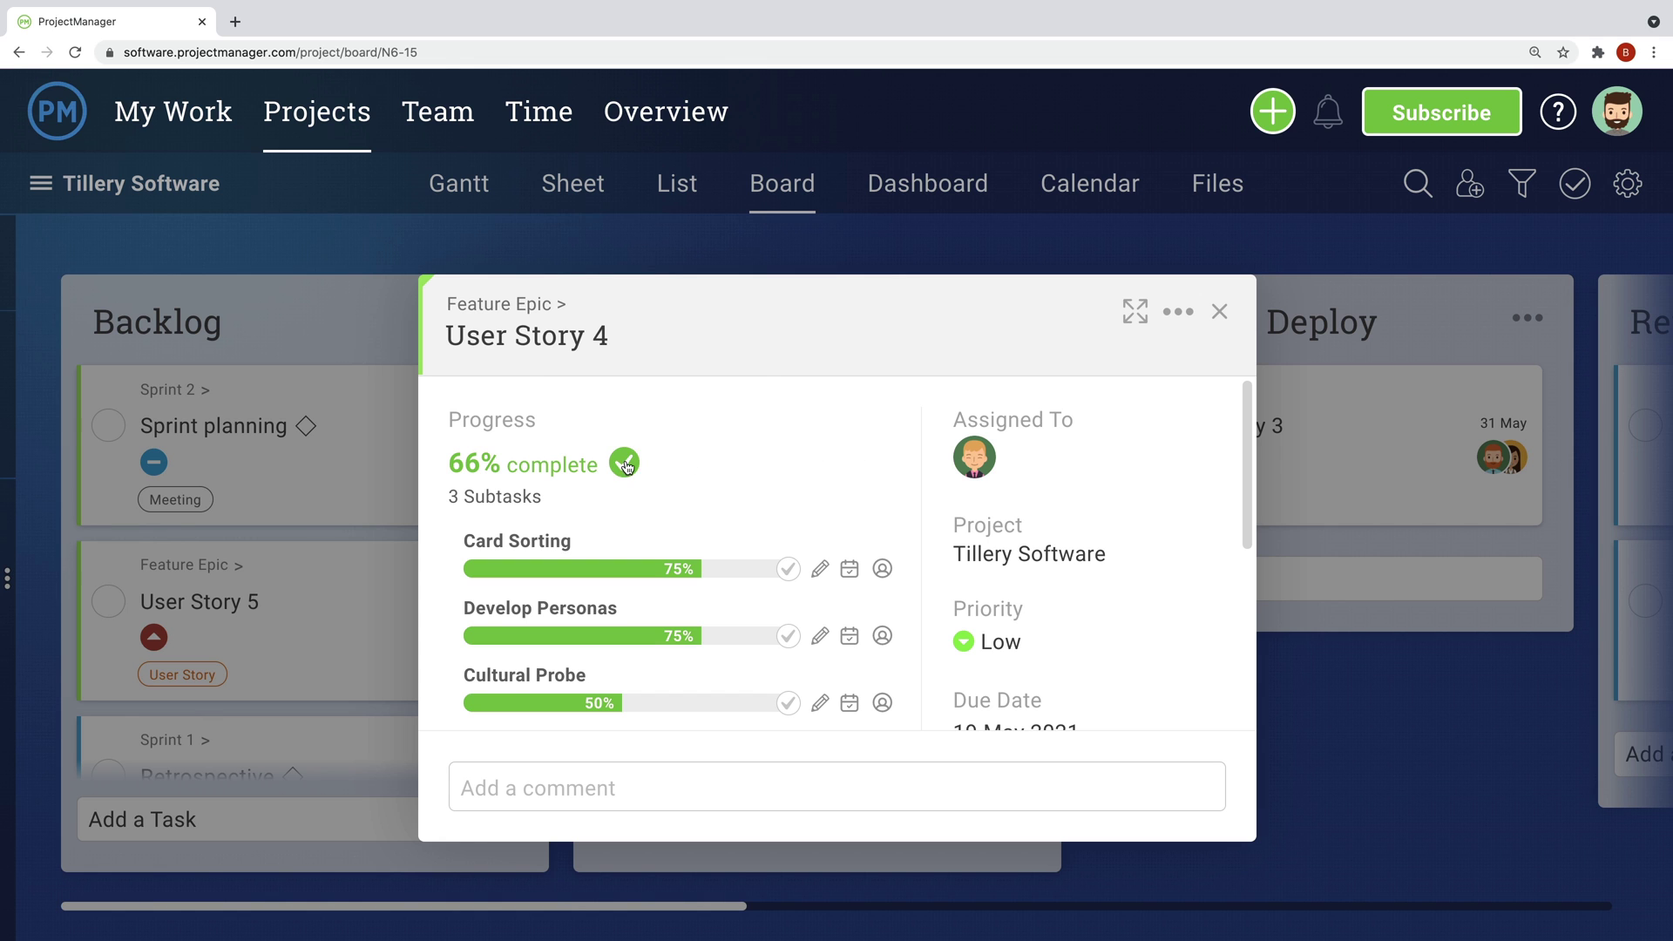
Step: Mark User Story 4 100% complete and move its card into Ready to Deploy
{"action": "left_click", "coordinate": [625, 467]}
{"action": "left_click", "coordinate": [724, 258]}
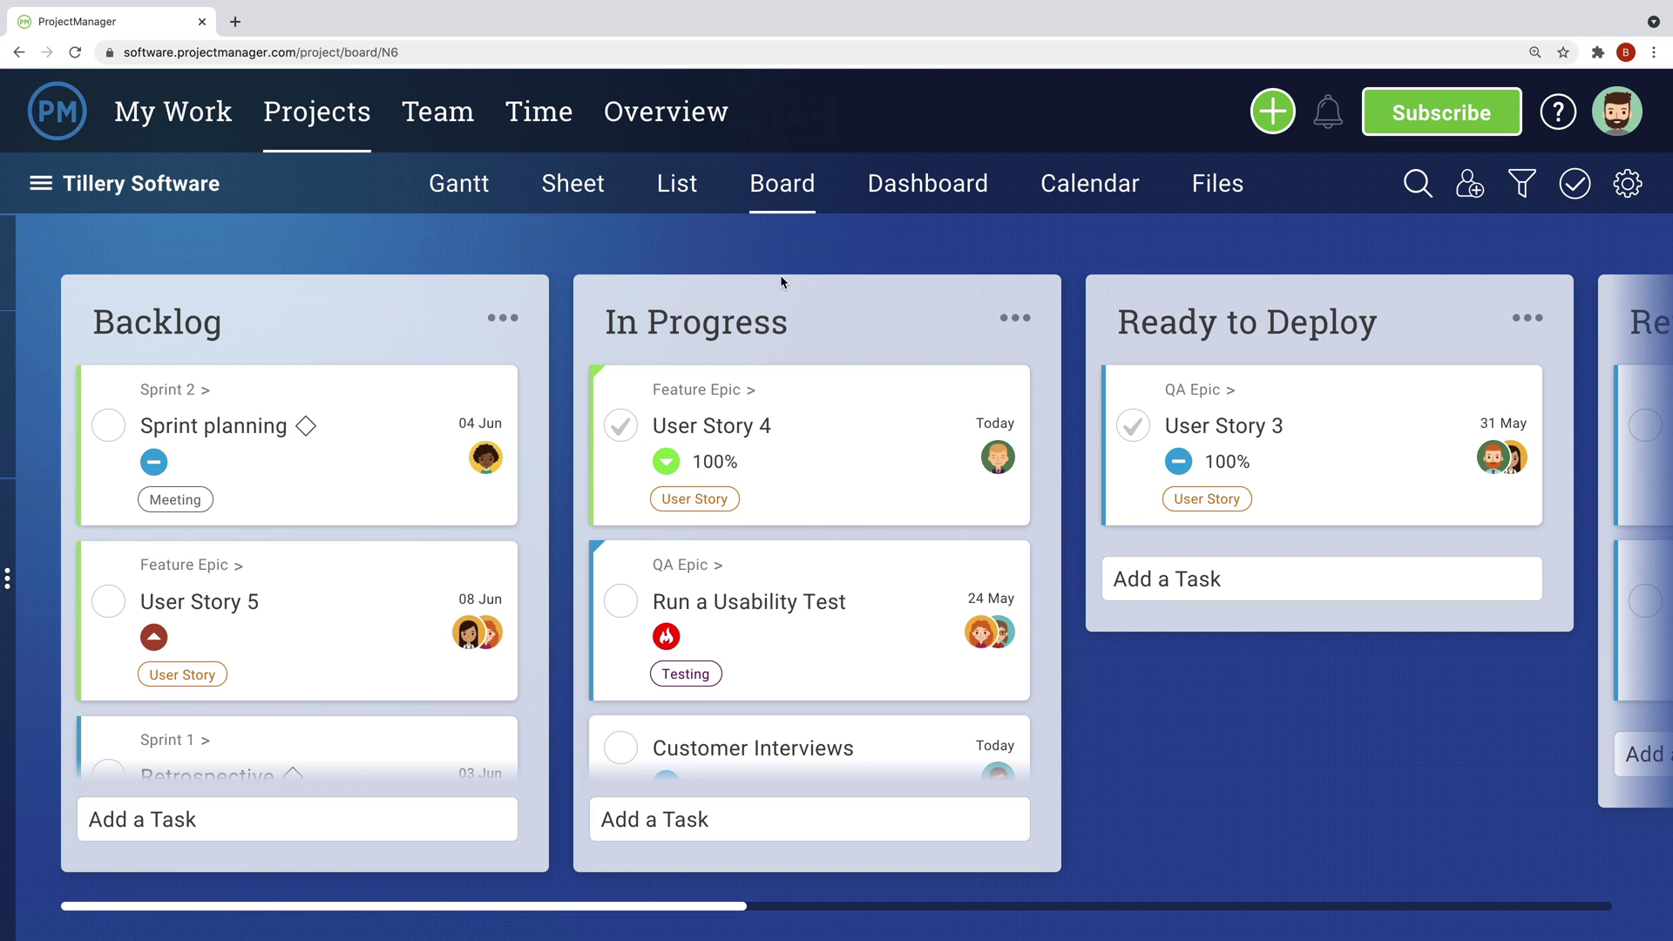
{"action": "left_click_drag", "start_coordinate": [843, 412], "coordinate": [1281, 400]}
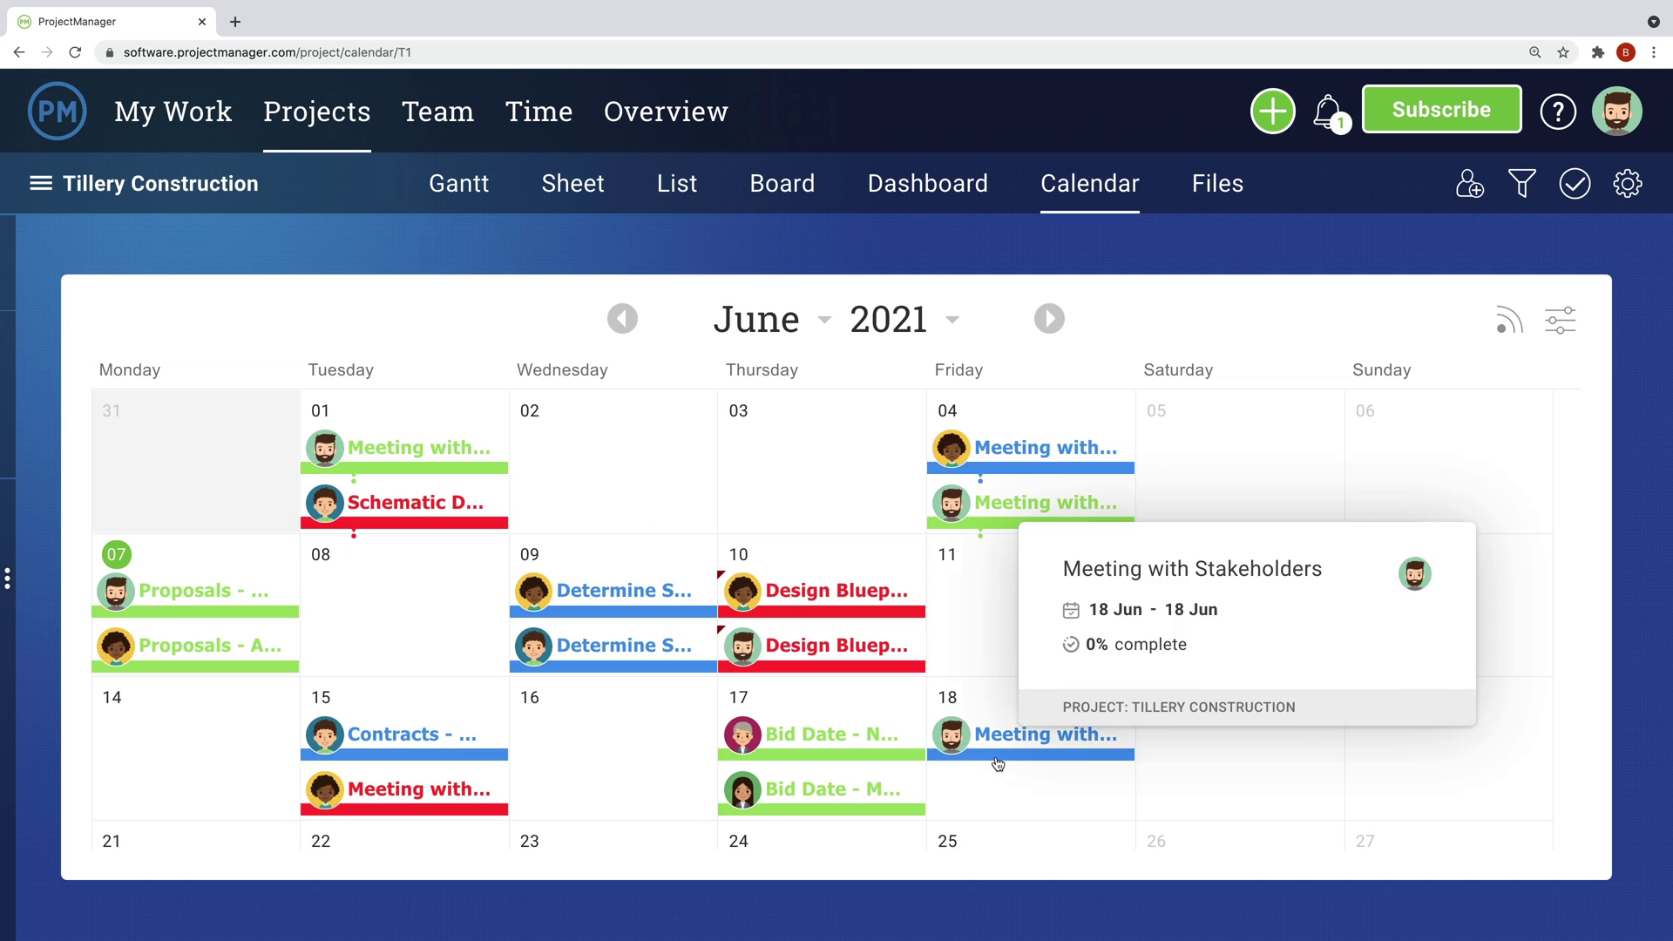
Step: Move the Meeting event to Friday 11 and mark Design Blueprint 100% complete
{"action": "left_click_drag", "start_coordinate": [1010, 736], "coordinate": [1003, 592]}
{"action": "left_click", "coordinate": [889, 586]}
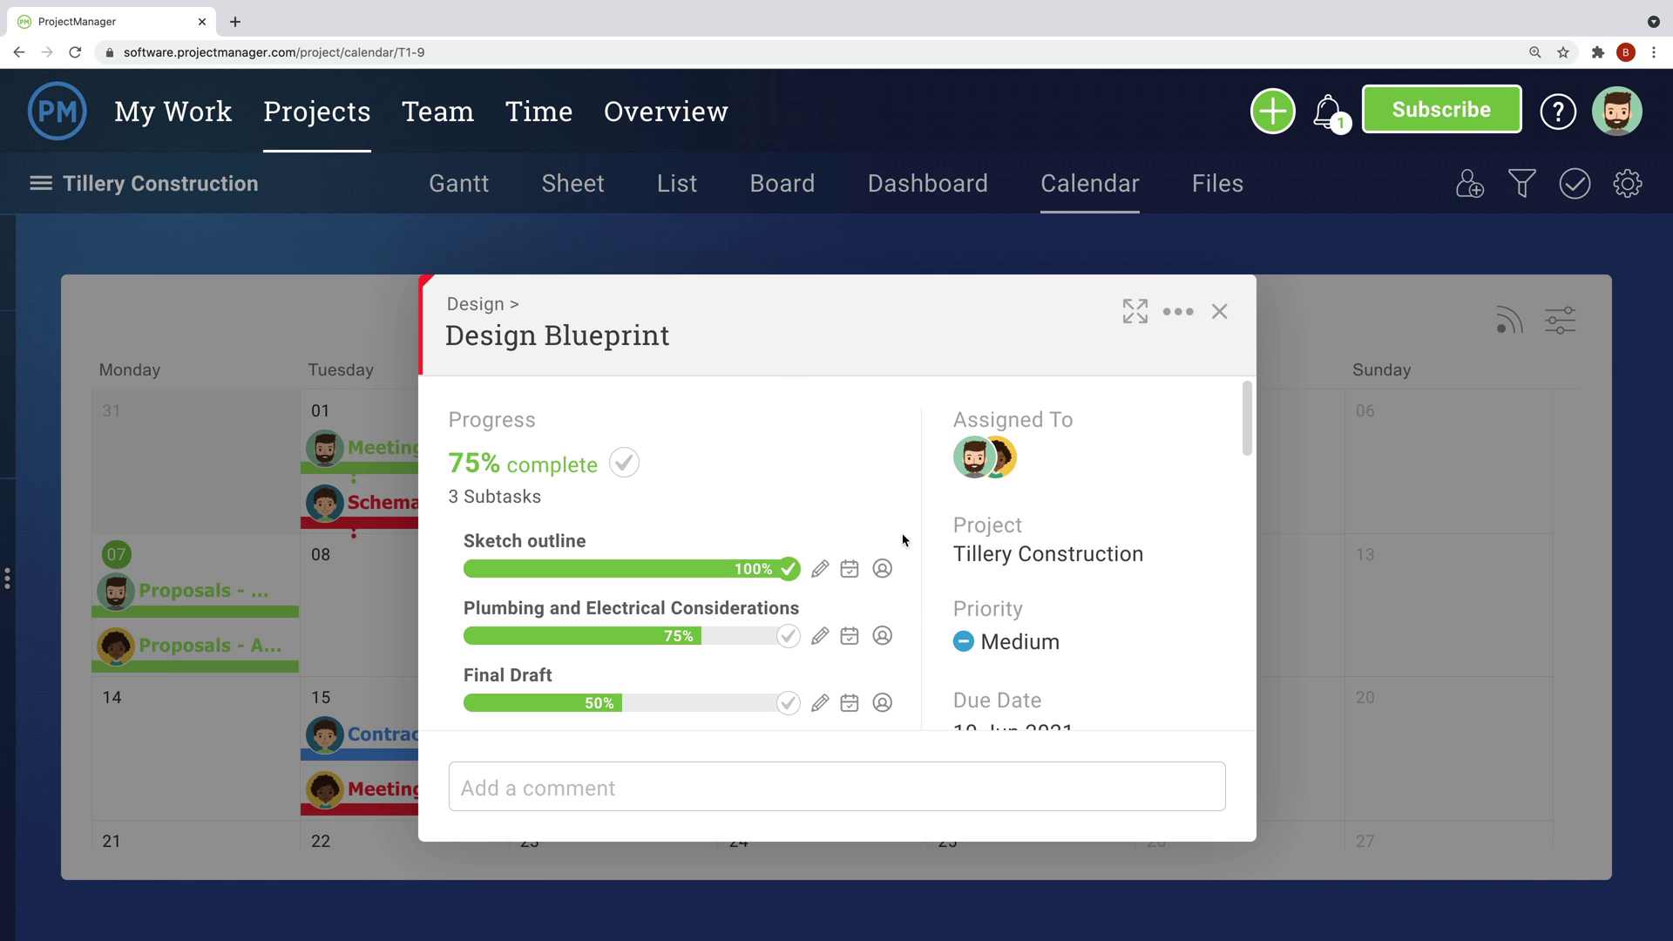
{"action": "left_click", "coordinate": [624, 463]}
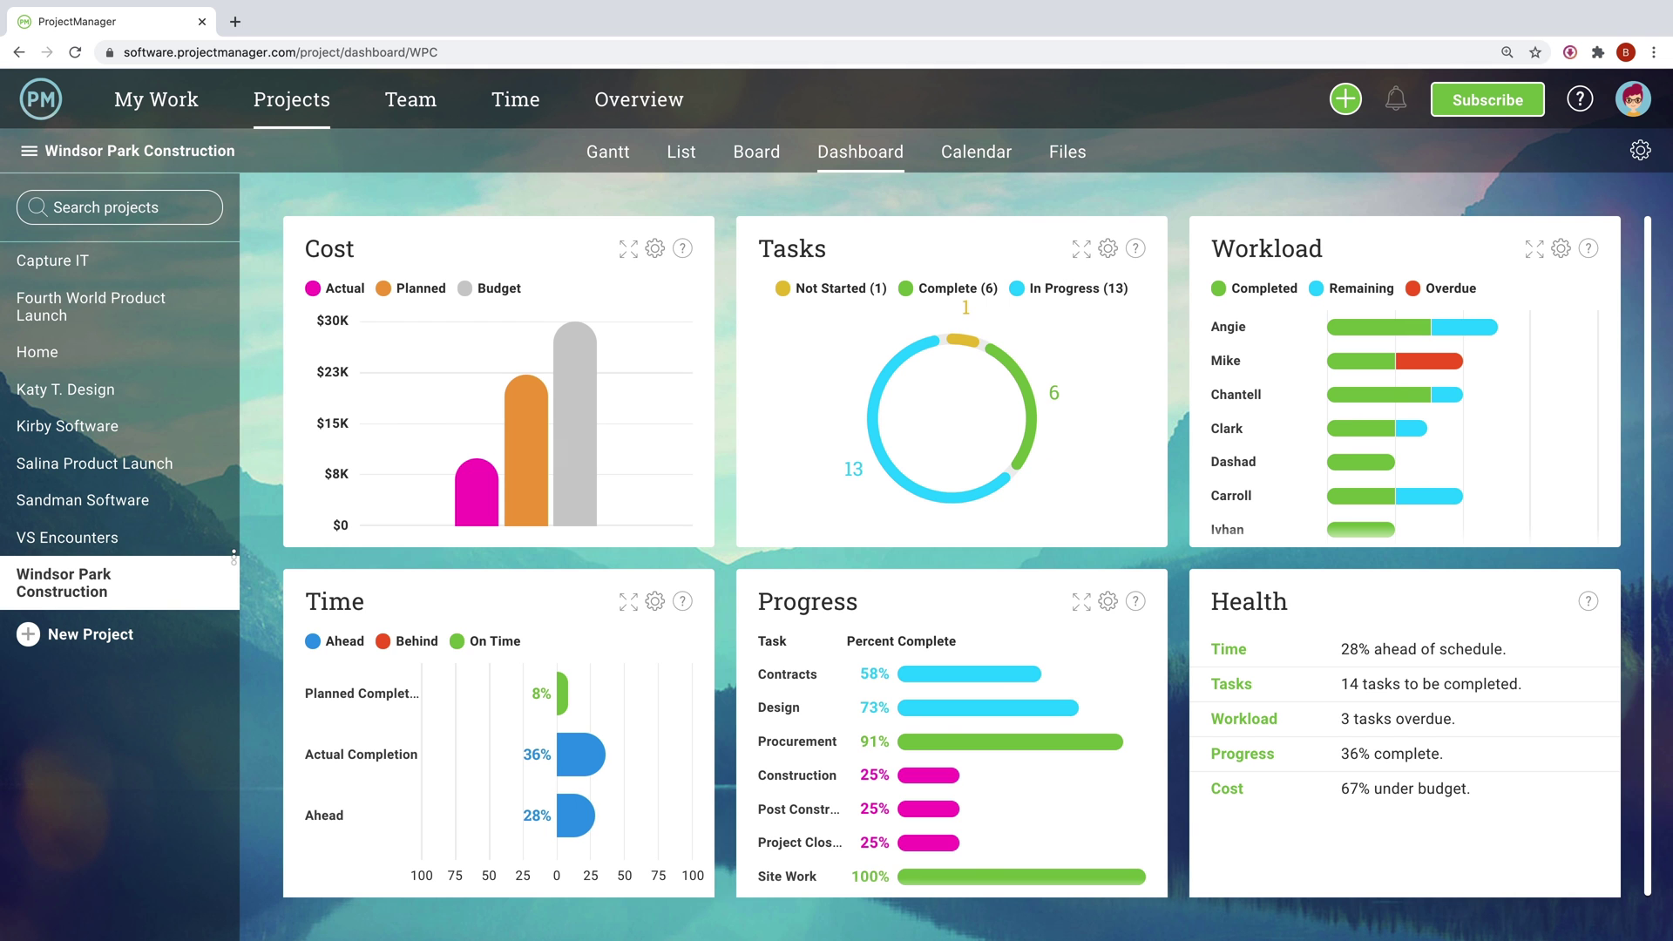